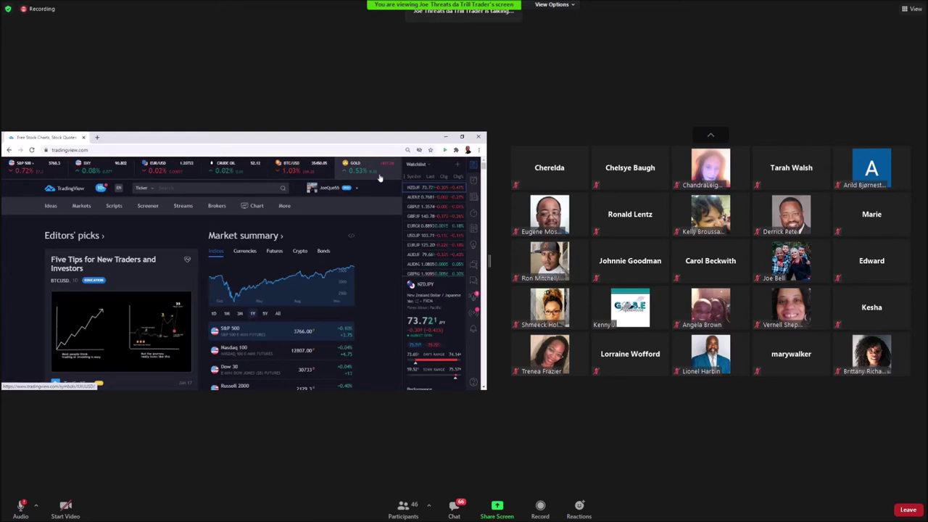
- Open the most recent Unnamed NZDJPY chart layout from the site's home page
mouse_move(254, 207)
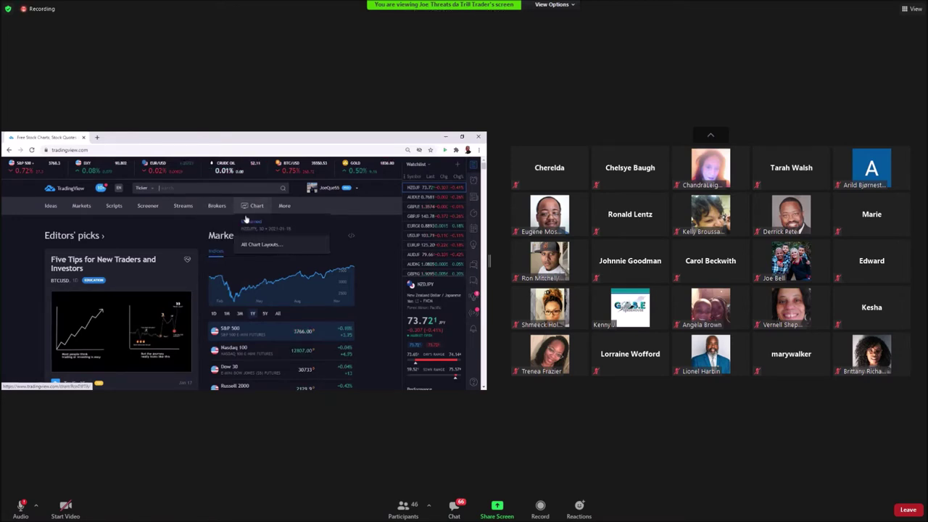
left_click(246, 219)
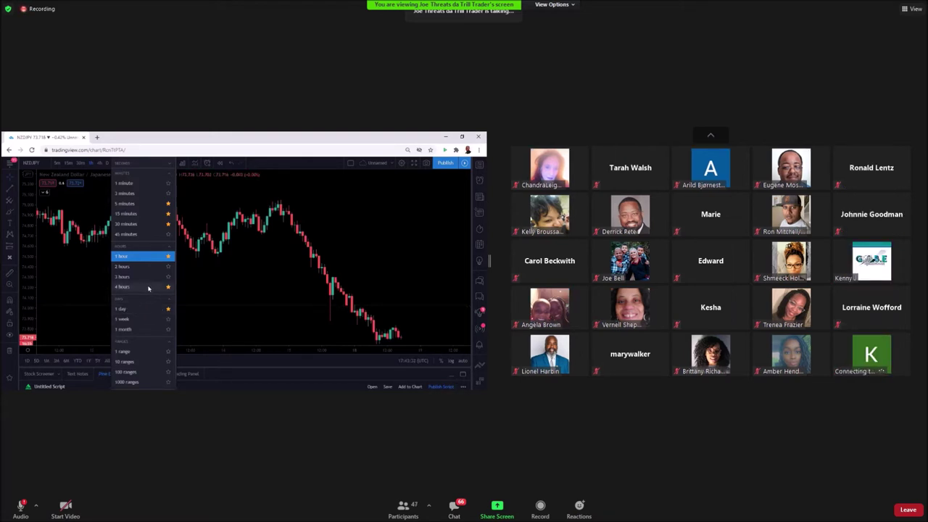
left_click(168, 287)
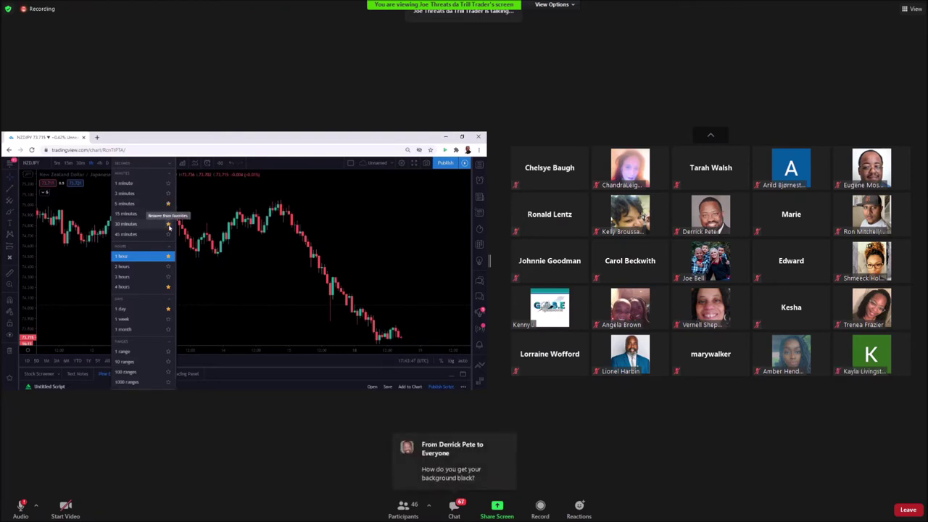
left_click(168, 224)
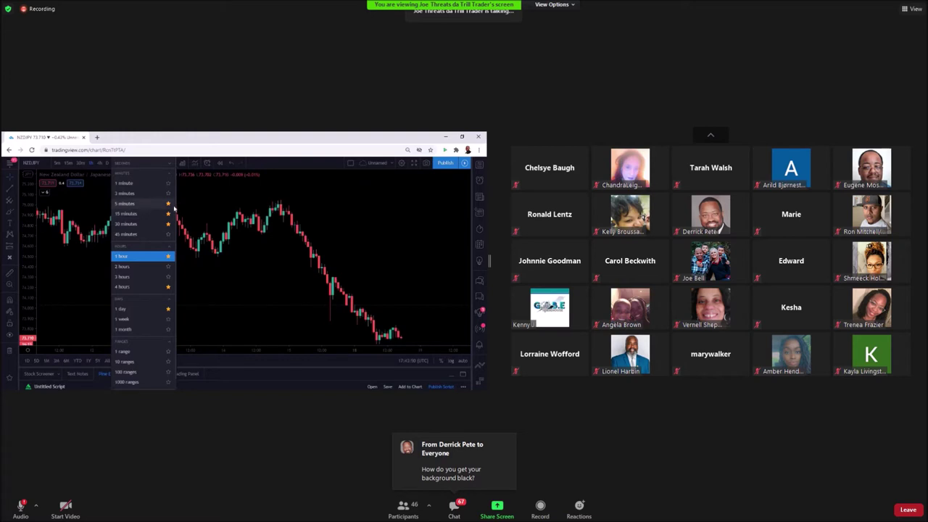
left_click(169, 204)
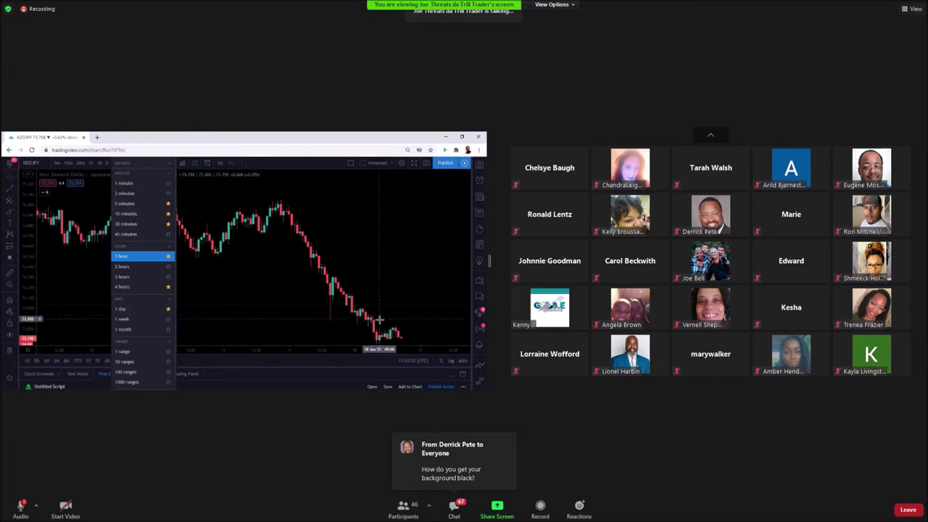
left_click(299, 296)
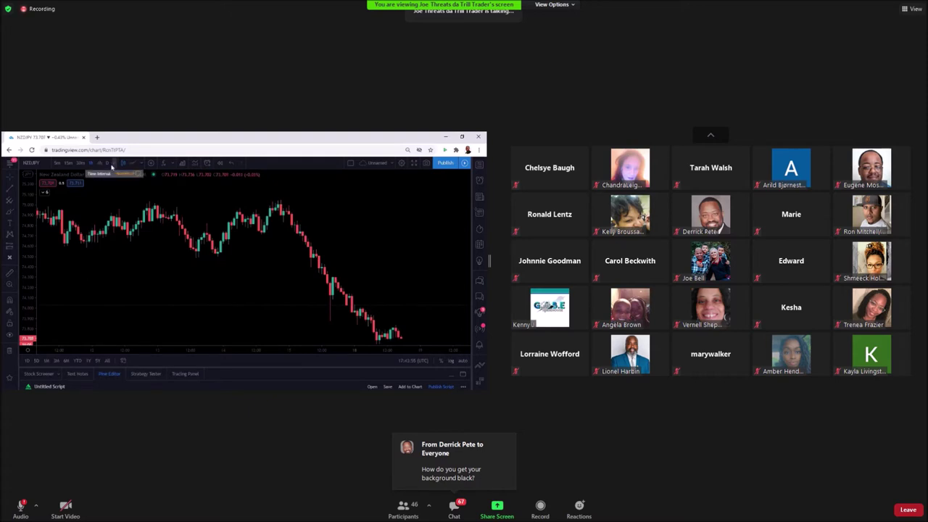
- Switch the NZDJPY chart to the 4-hour interval
left_click(100, 163)
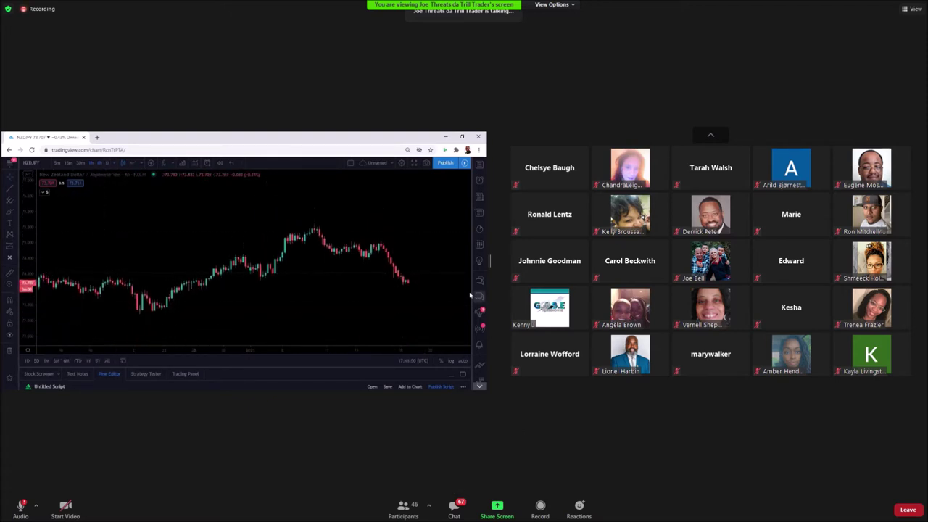
scroll(400, 286, "up", 3)
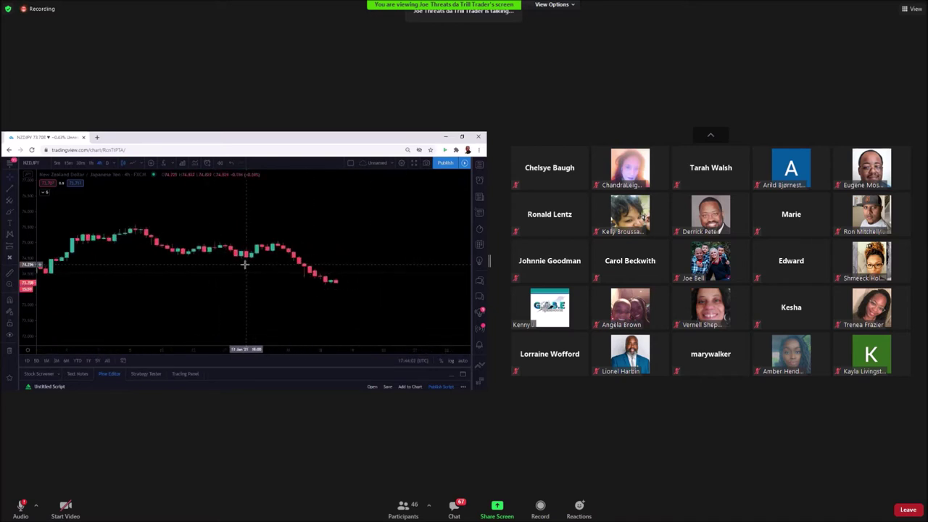
left_click_drag(29, 250, 28, 193)
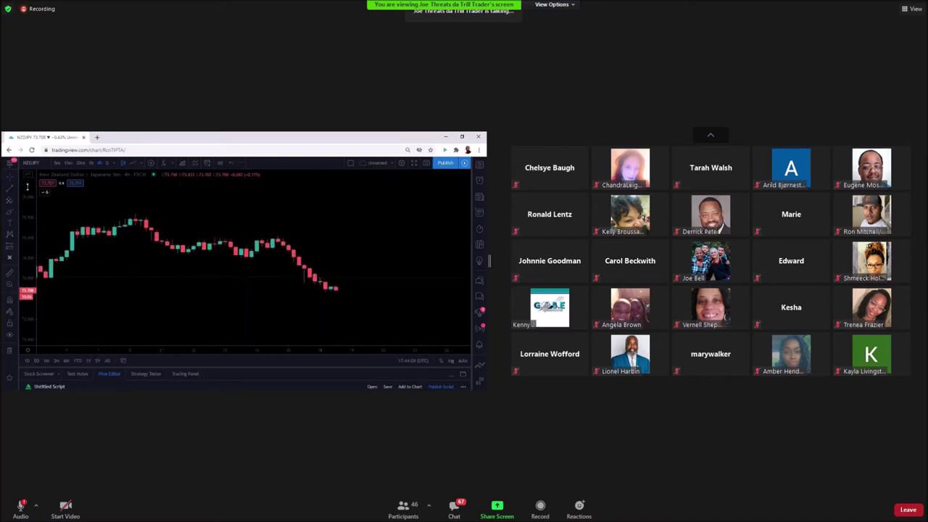
left_click_drag(121, 279, 265, 290)
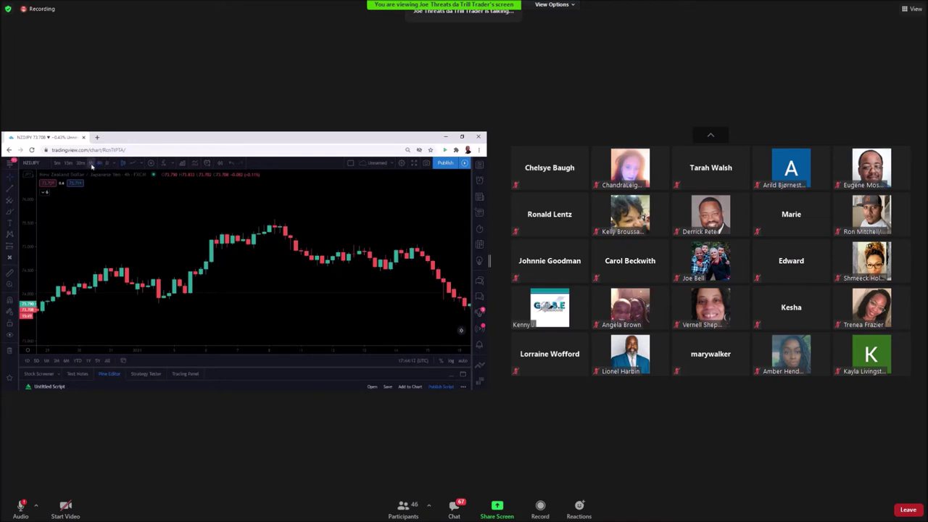
scroll(166, 268, "up", 2)
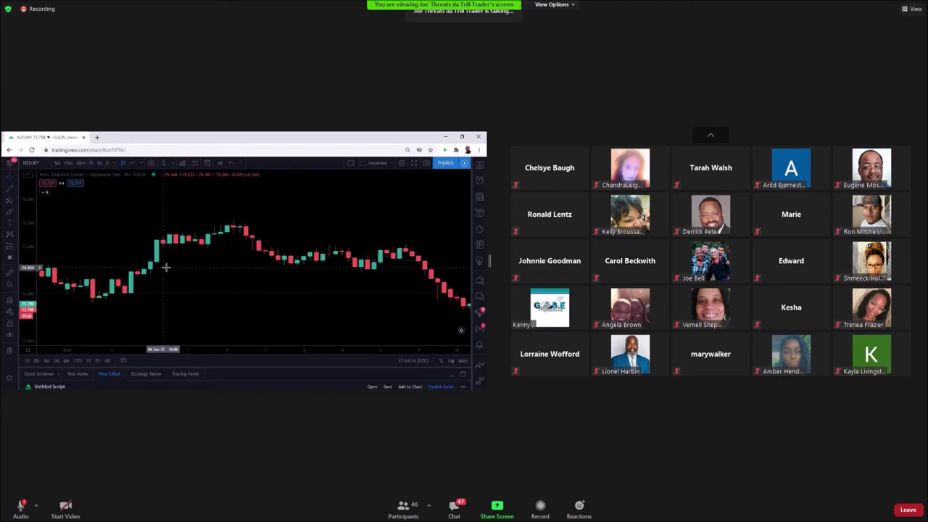
scroll(166, 268, "down", 1)
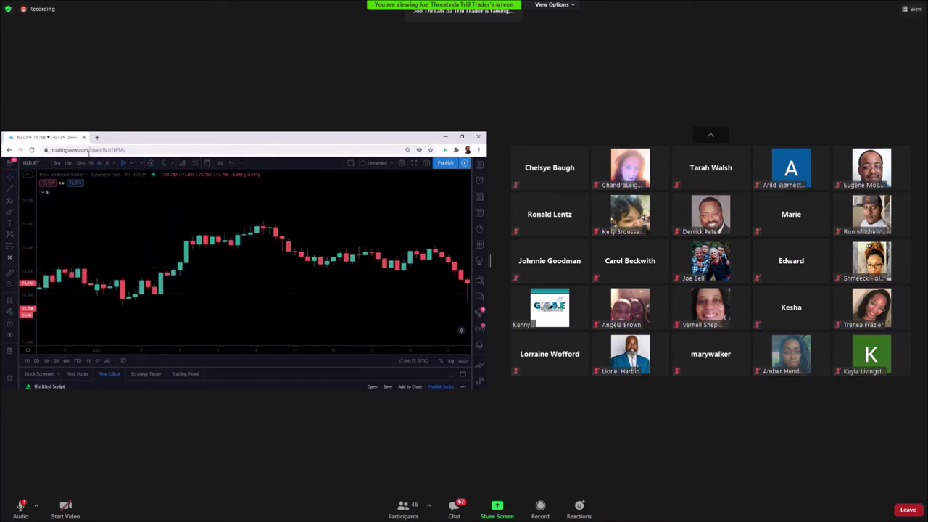
- Set the NZDJPY chart to the 1-hour interval with the latest prices in view
scroll(162, 248, "down", 4)
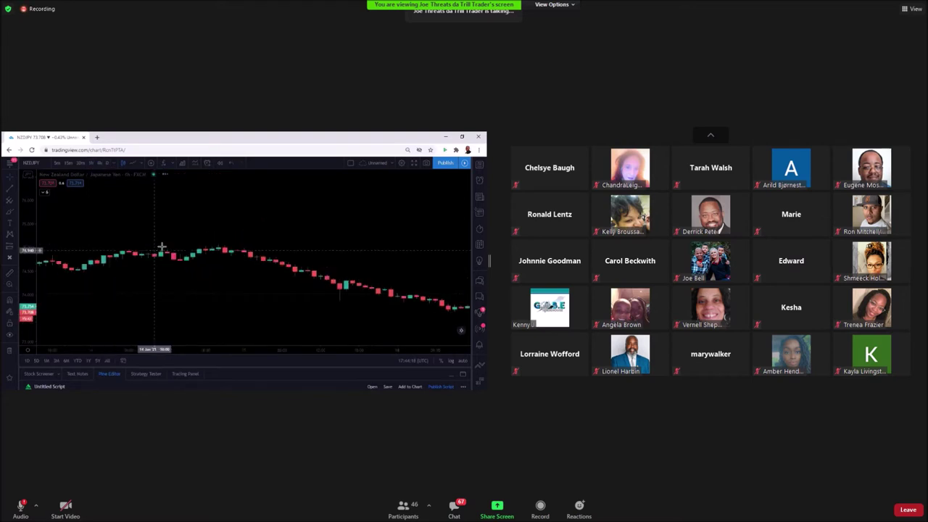
scroll(249, 281, "up", 2)
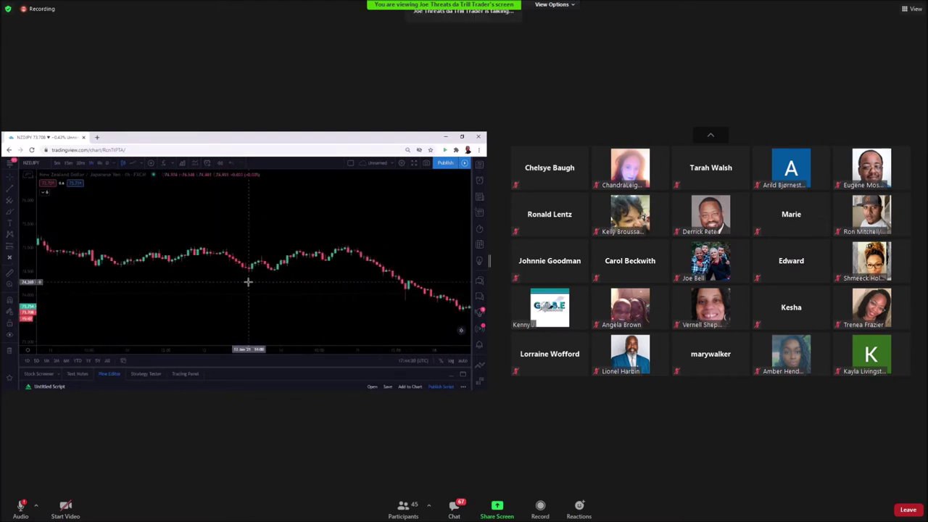
left_click_drag(356, 203, 271, 190)
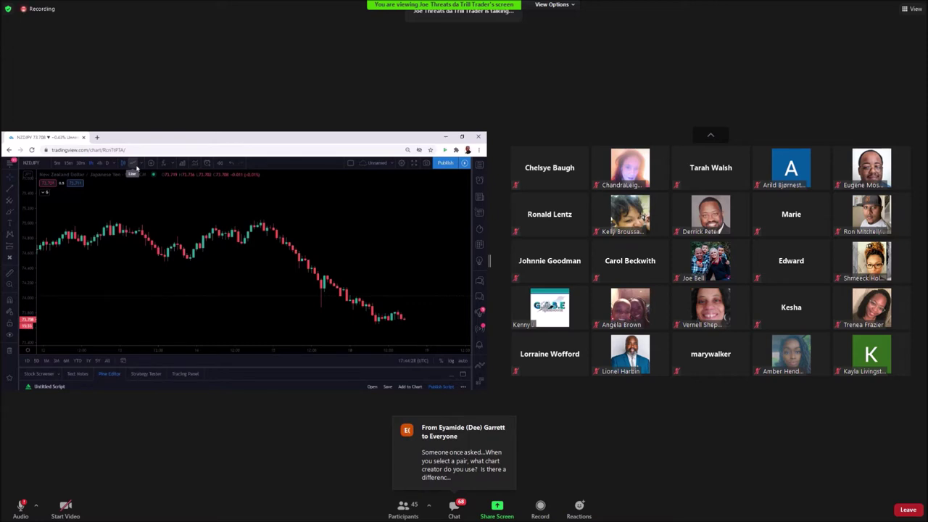
- Change the chart style from candles to Line
left_click(134, 167)
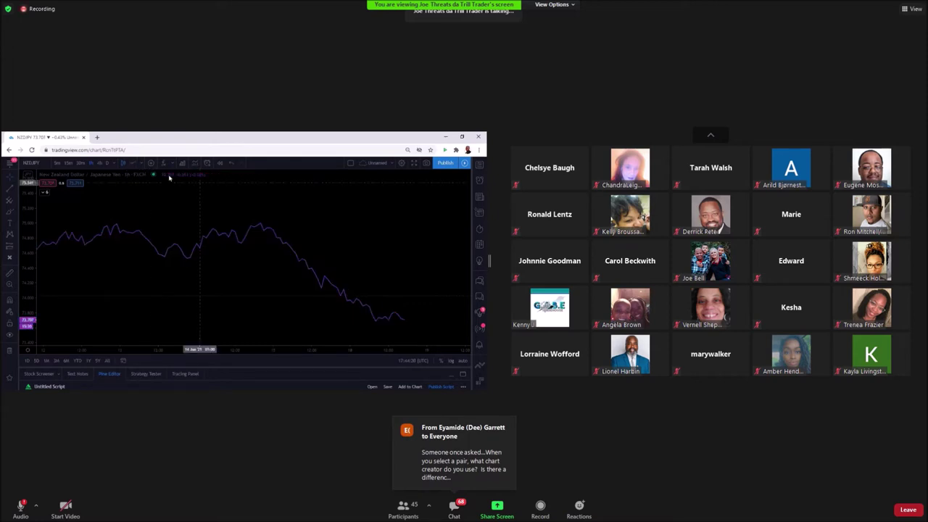
left_click_drag(229, 191, 246, 199)
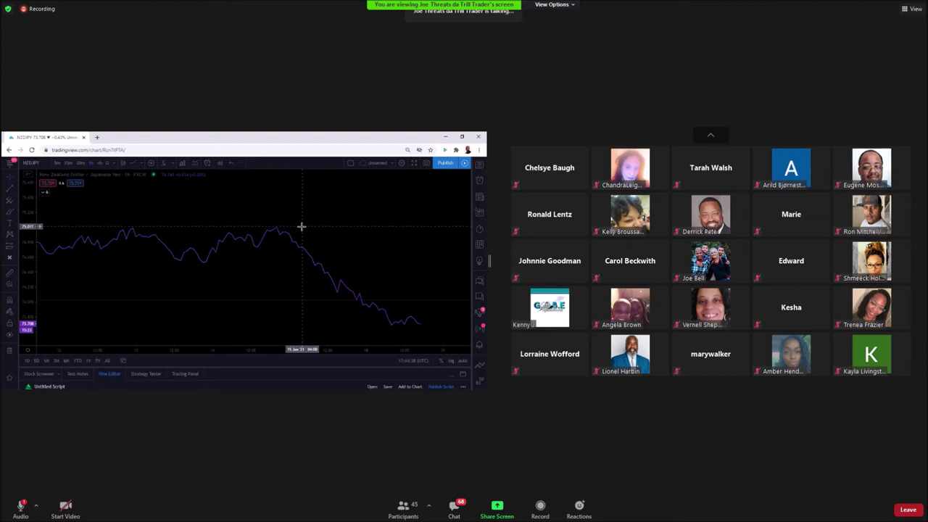
- Try the Area style on the chart and return it to Line
left_click(142, 165)
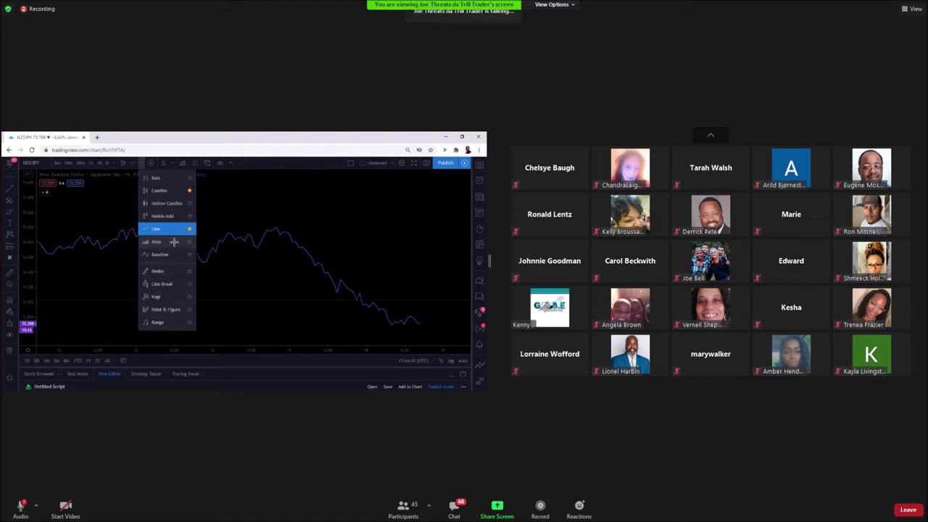
left_click(175, 244)
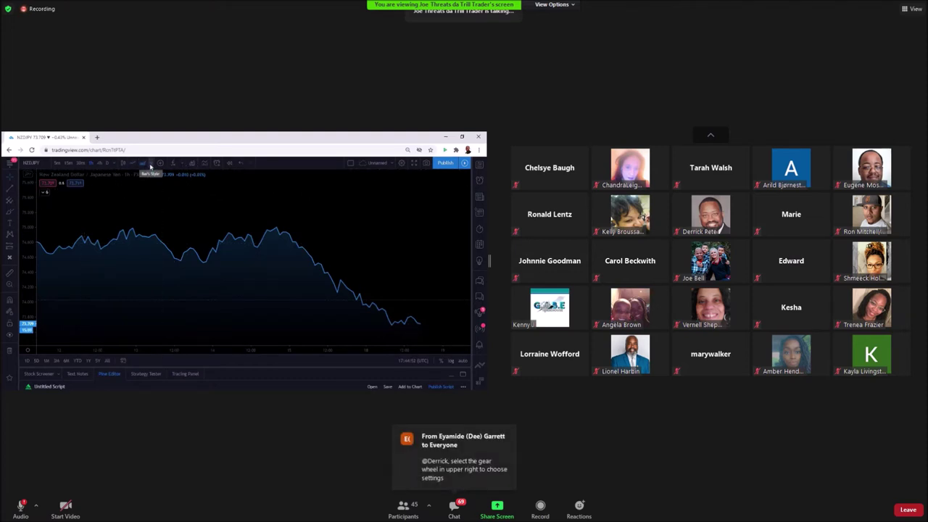
left_click(150, 167)
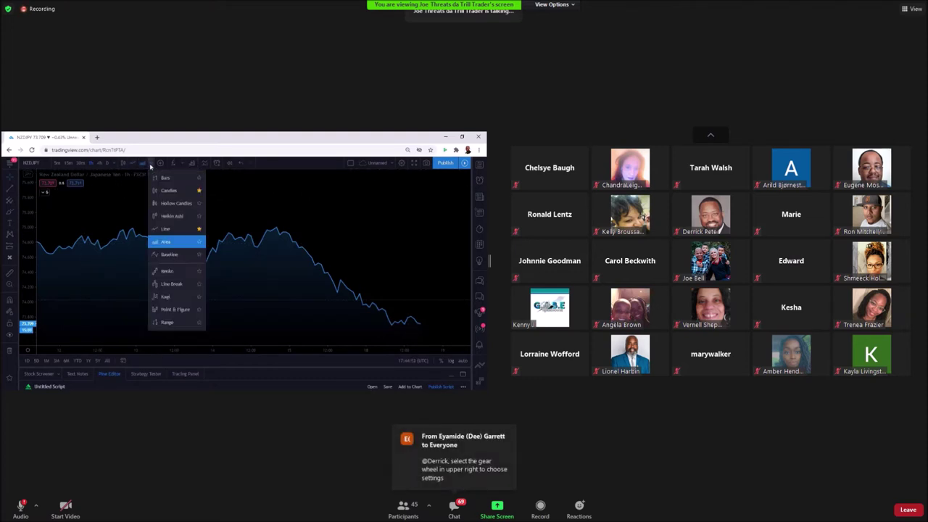
left_click(180, 230)
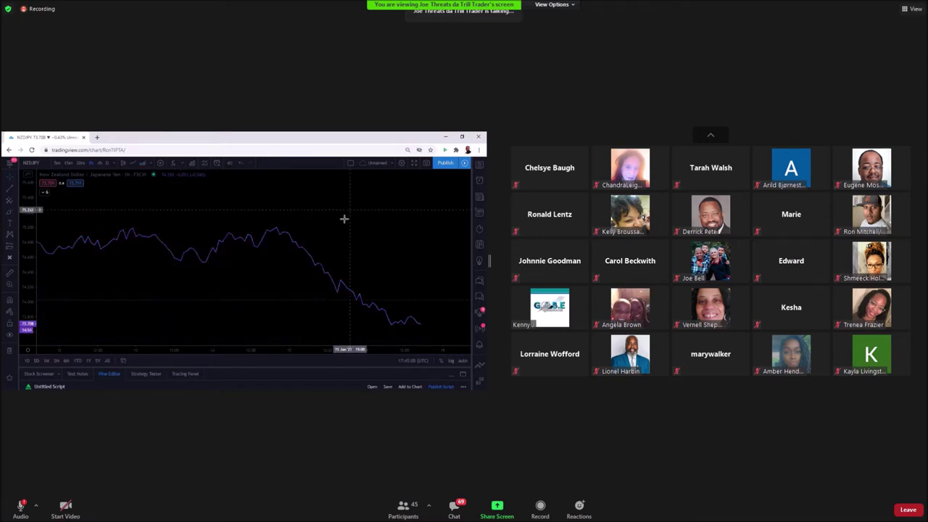
scroll(346, 219, "down", 1)
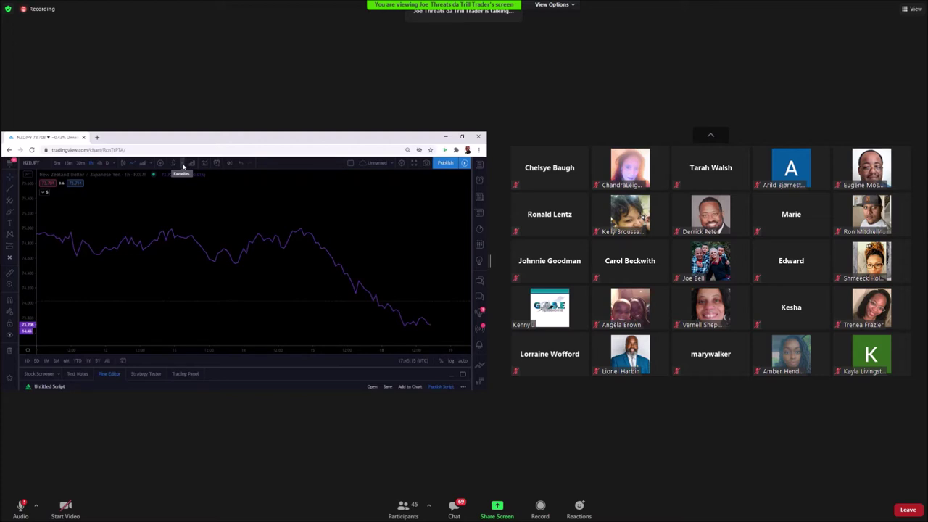
- Look through the favourite indicators and search the indicator library for "MOVING A"
left_click(184, 167)
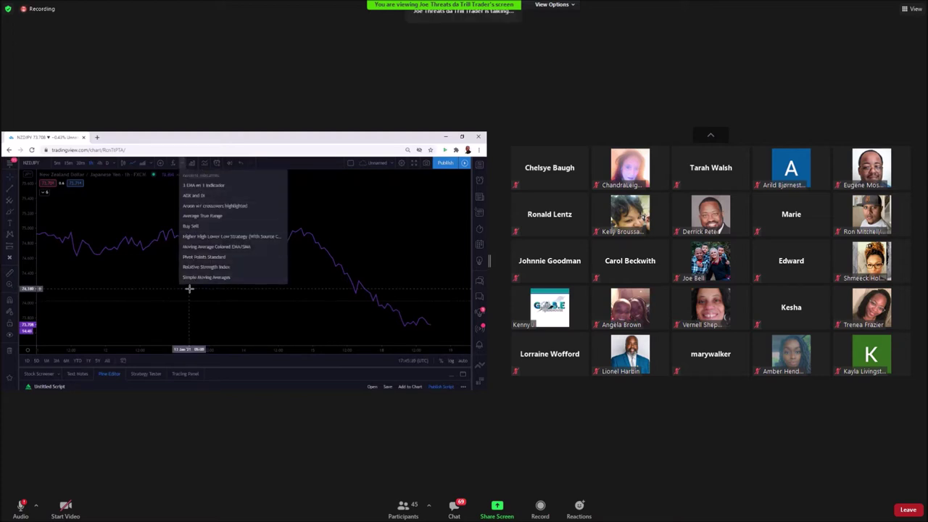
left_click(173, 164)
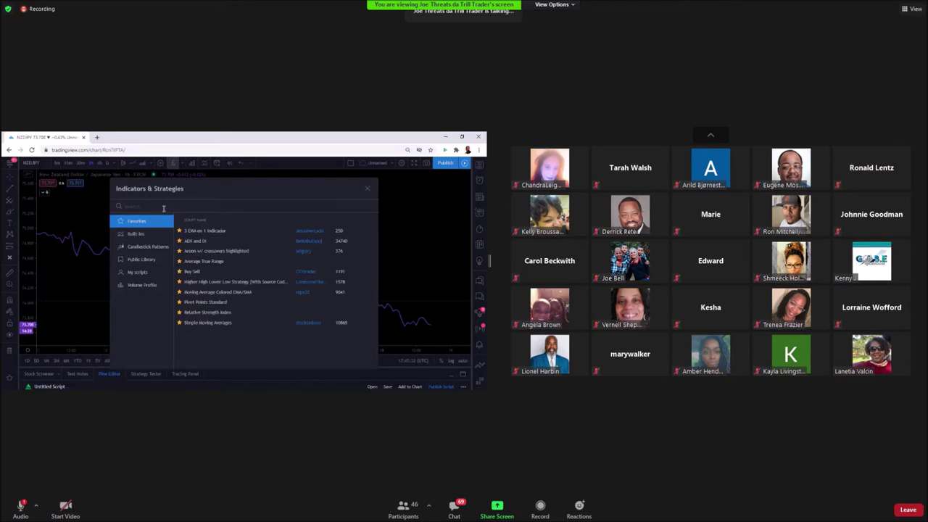
type("MOVING")
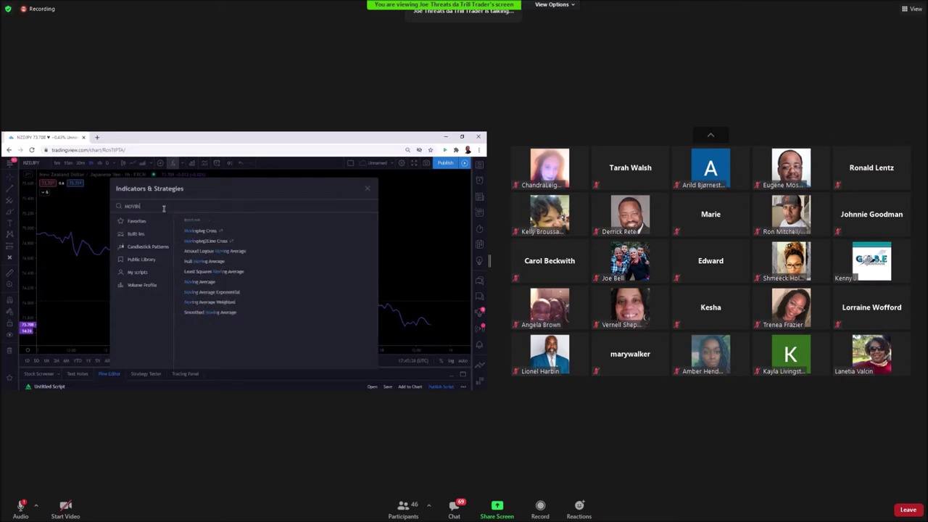
type(" A")
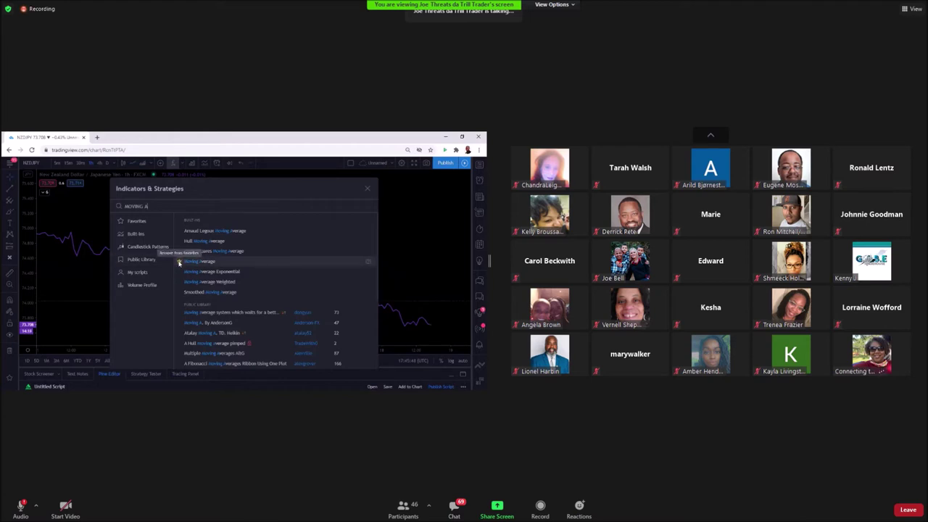
left_click(368, 190)
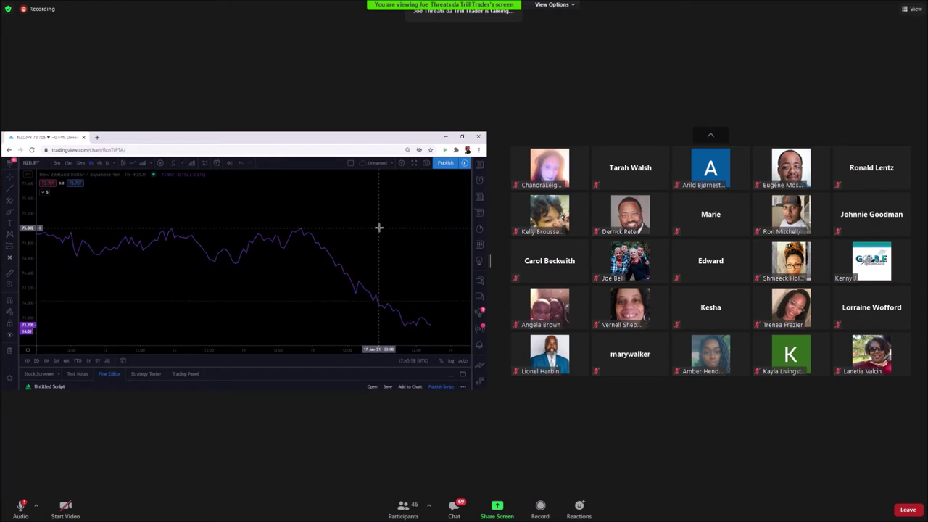
- Draft an NZDJPY price alert for crossing 73.456, review the other condition types, and discard the alert
left_click(215, 165)
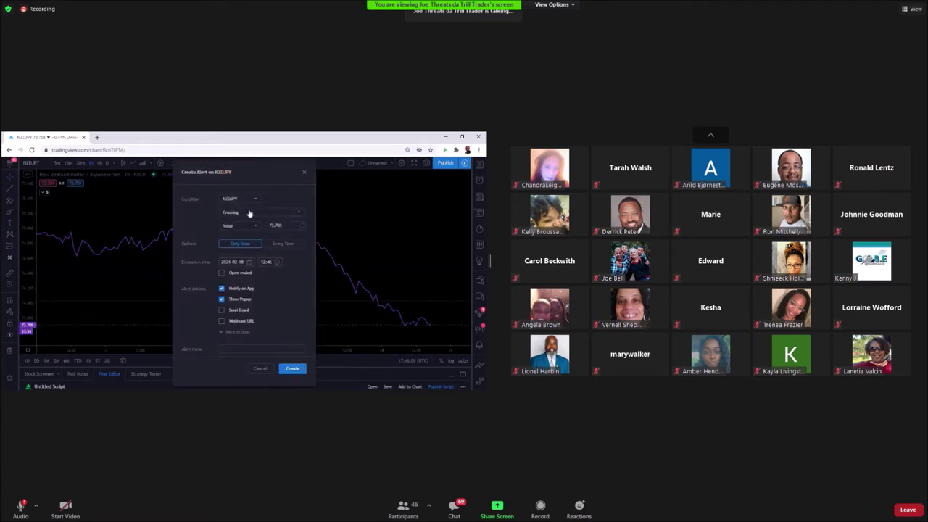
left_click(287, 226)
left_click(298, 213)
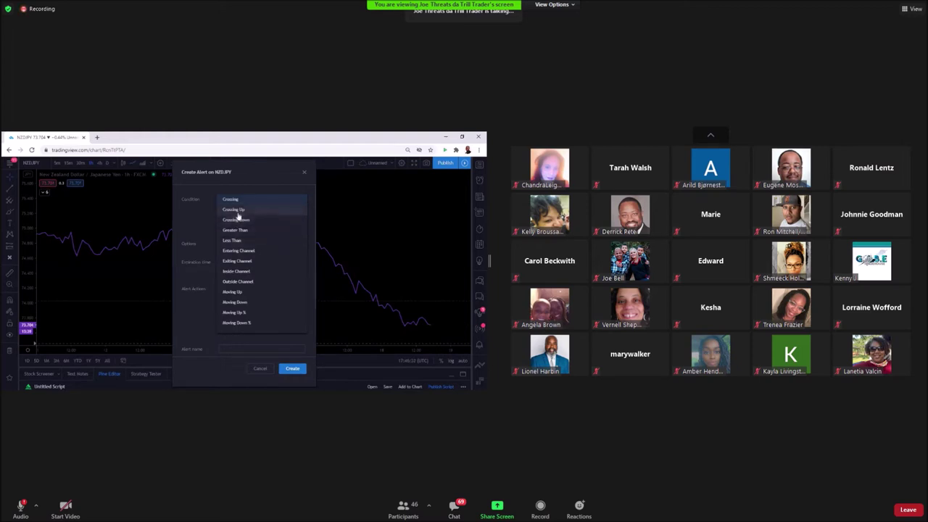
left_click(433, 234)
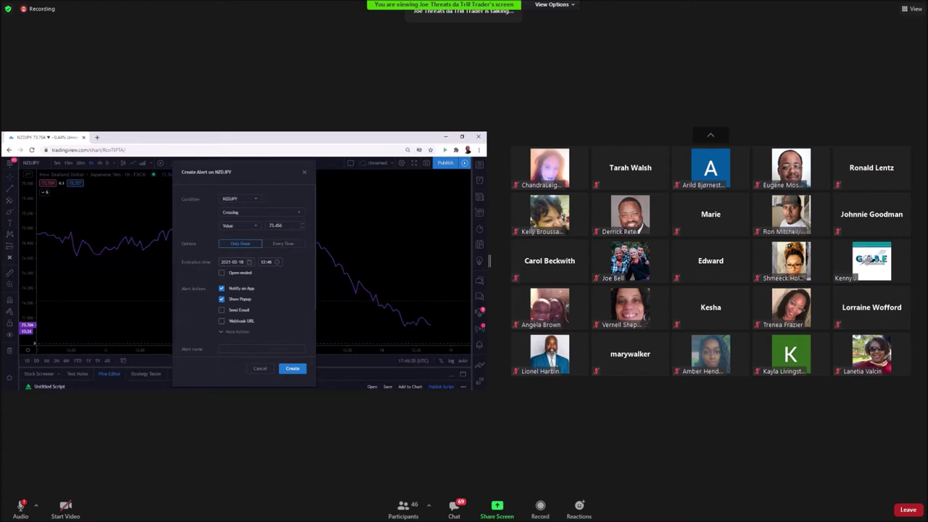
key("Escape")
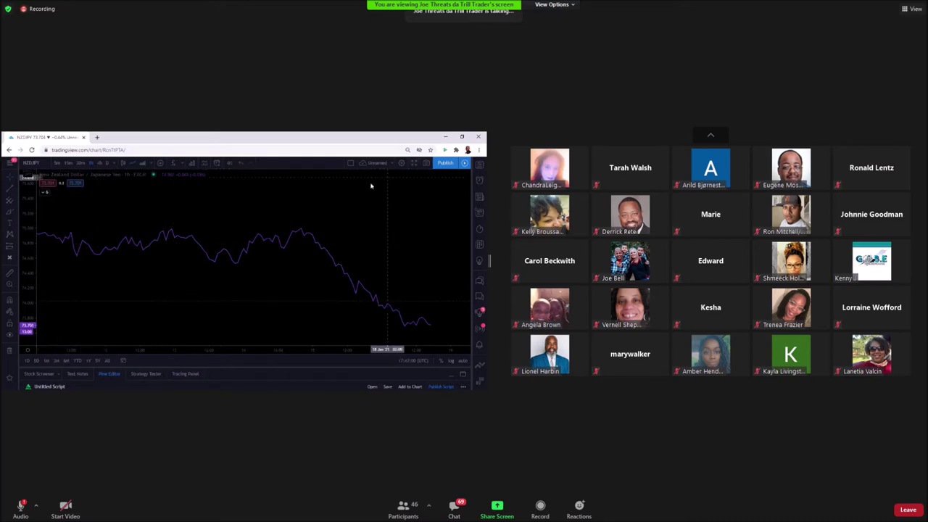
- Take a snapshot of the NZDJPY line chart and copy its image URL
left_click(425, 166)
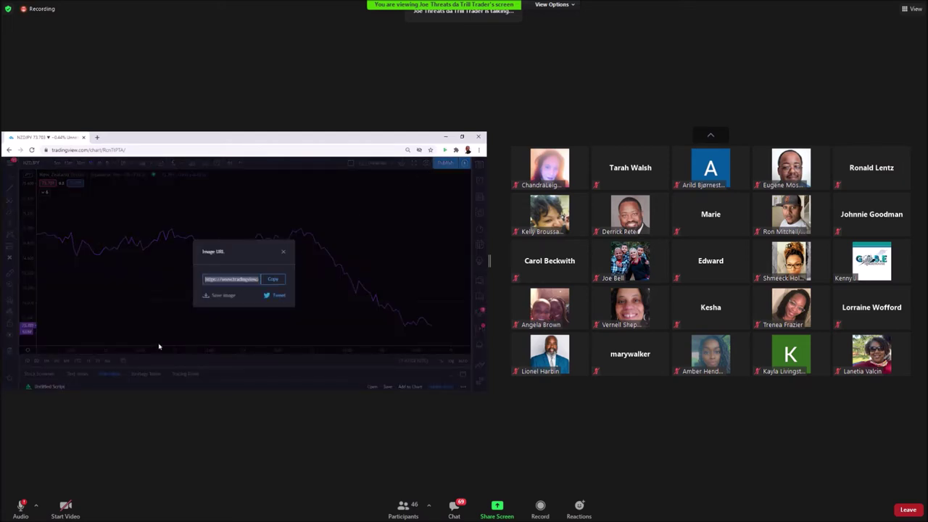
left_click(273, 279)
left_click(283, 252)
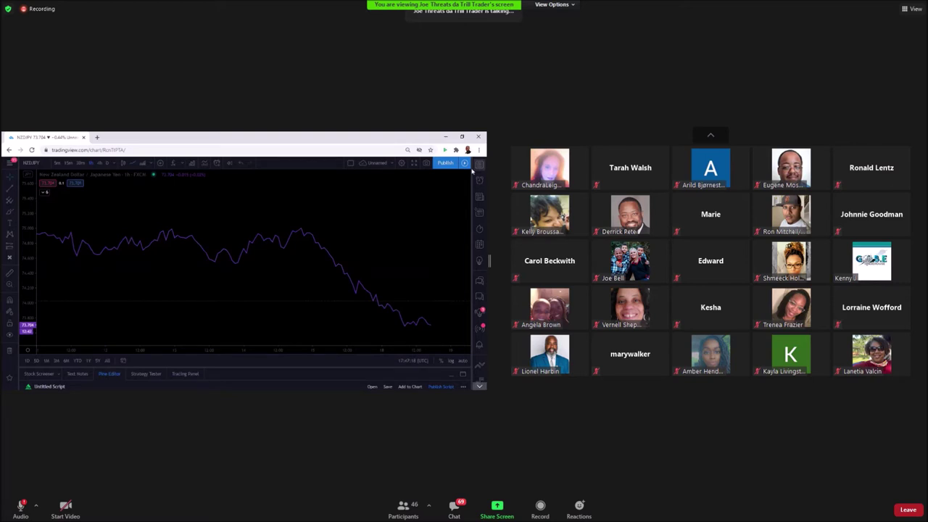
- Open the watchlist, search the forex symbols for "EUR" and add OANDA's EURGBP pair
left_click_drag(472, 190, 417, 206)
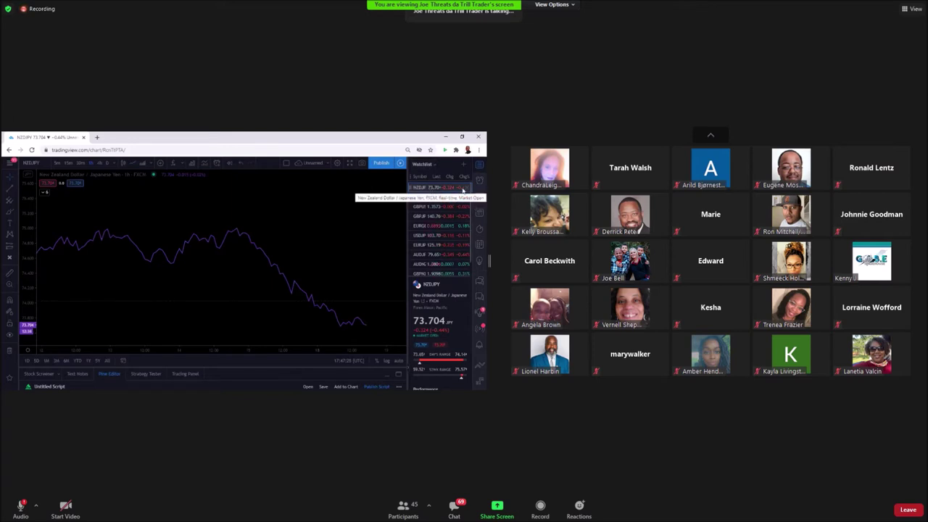
left_click(465, 166)
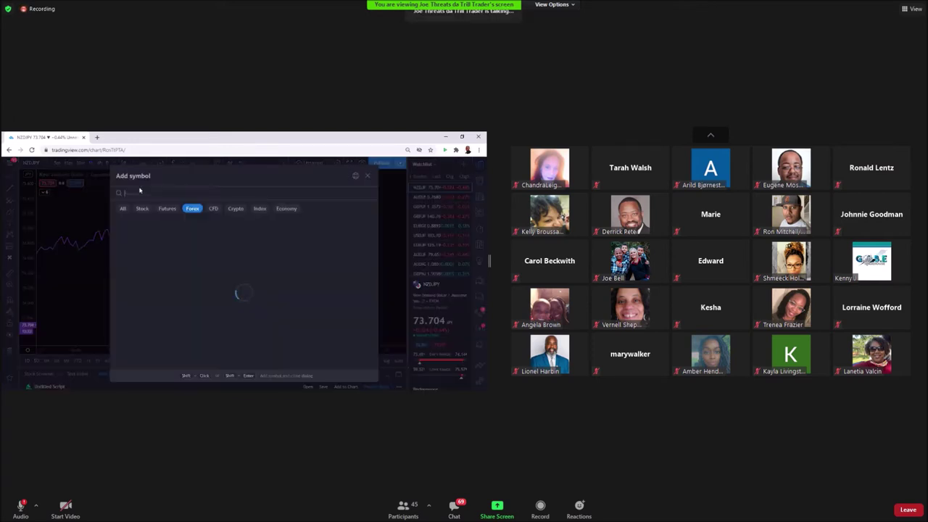
type("EUR")
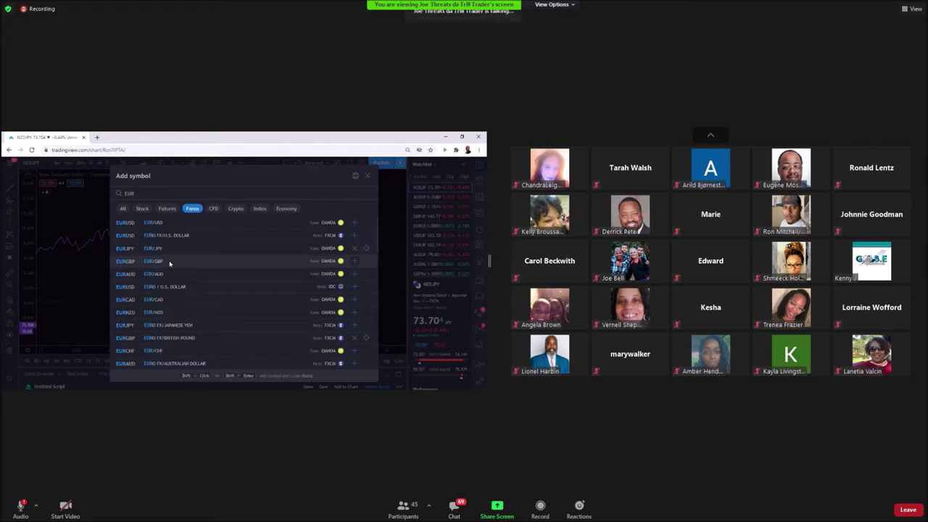
left_click(354, 261)
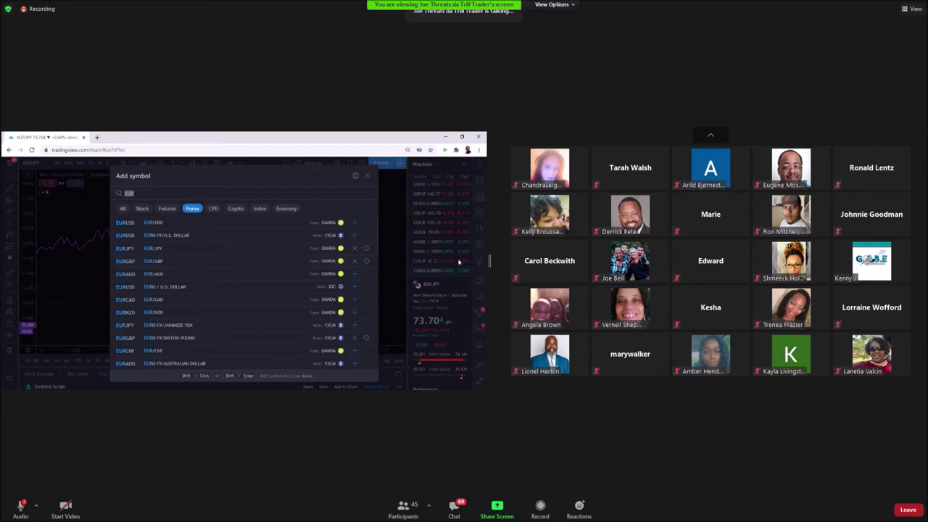
left_click(368, 176)
- Step through the watchlist charts and load the newly added EURGBP pair
left_click(435, 261)
left_click(426, 251)
key("Up")
key("Up")
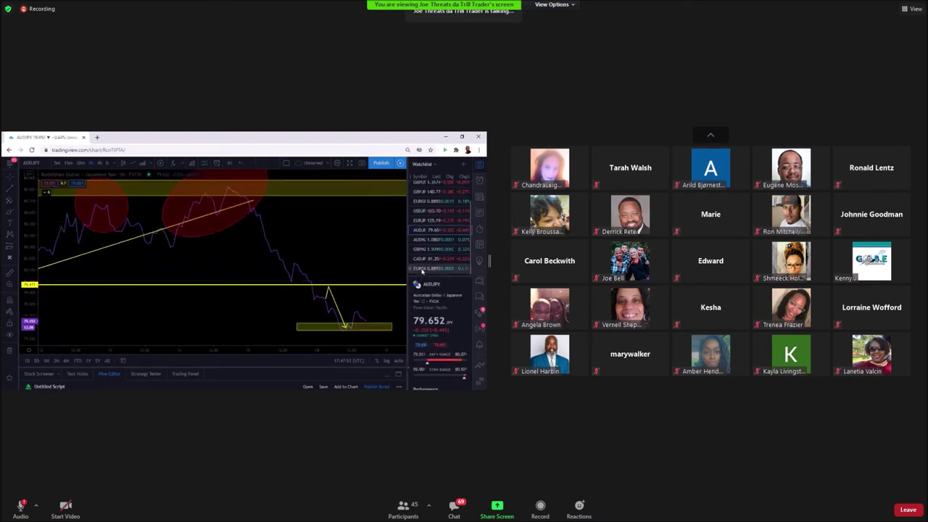
left_click(422, 269)
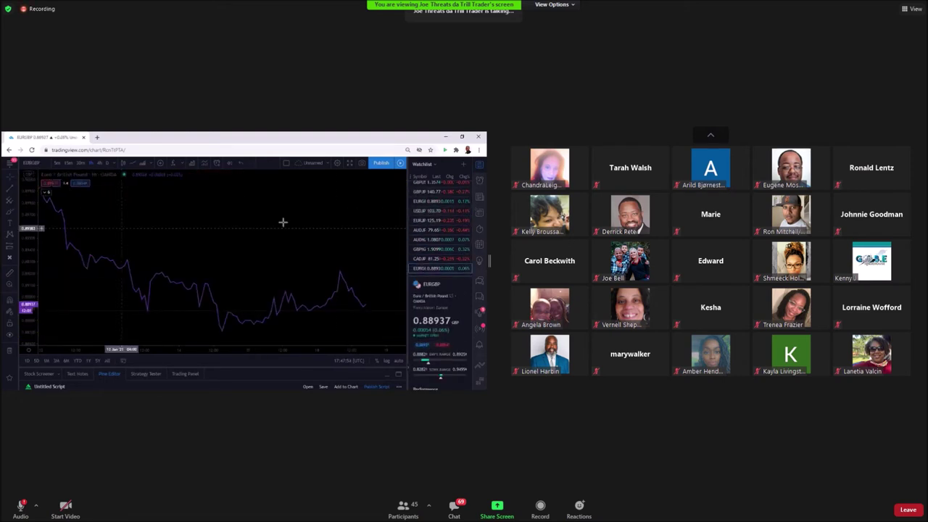
- Review the alerts list and alerts log, and look through the upcoming events in the economic calendar
left_click(479, 182)
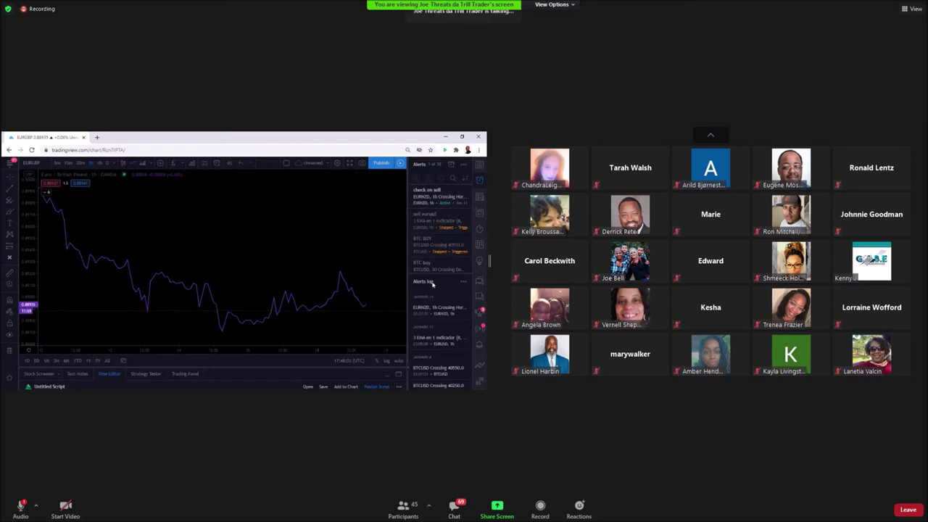
mouse_move(426, 253)
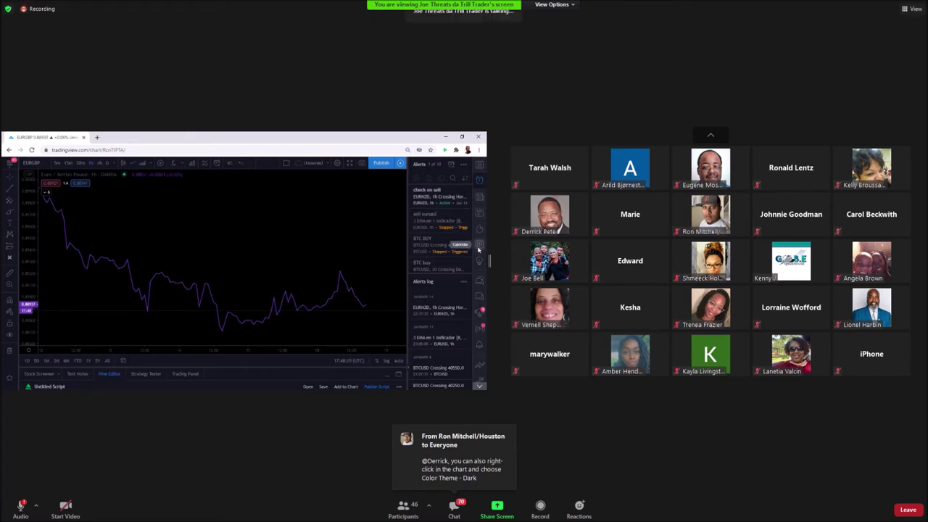
left_click(478, 248)
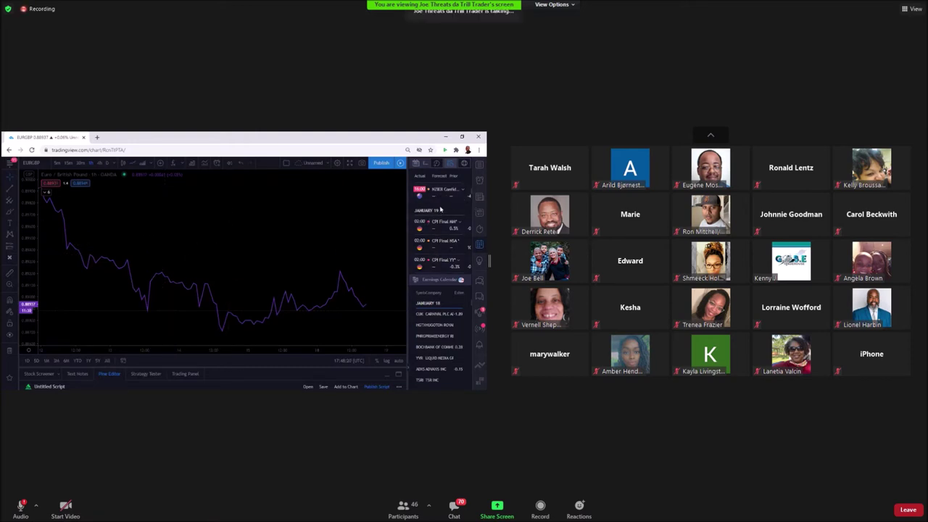
scroll(440, 210, "down", 1)
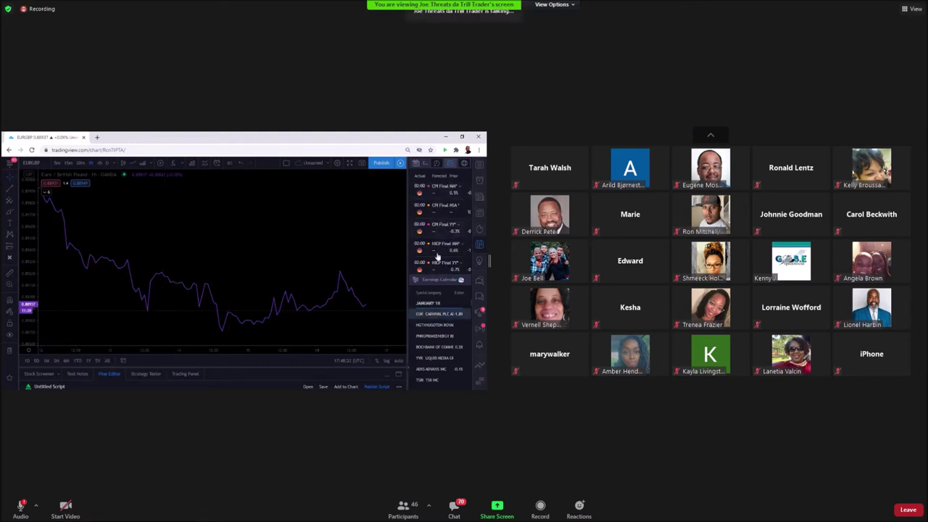
scroll(440, 223, "down", 1)
scroll(440, 225, "down", 2)
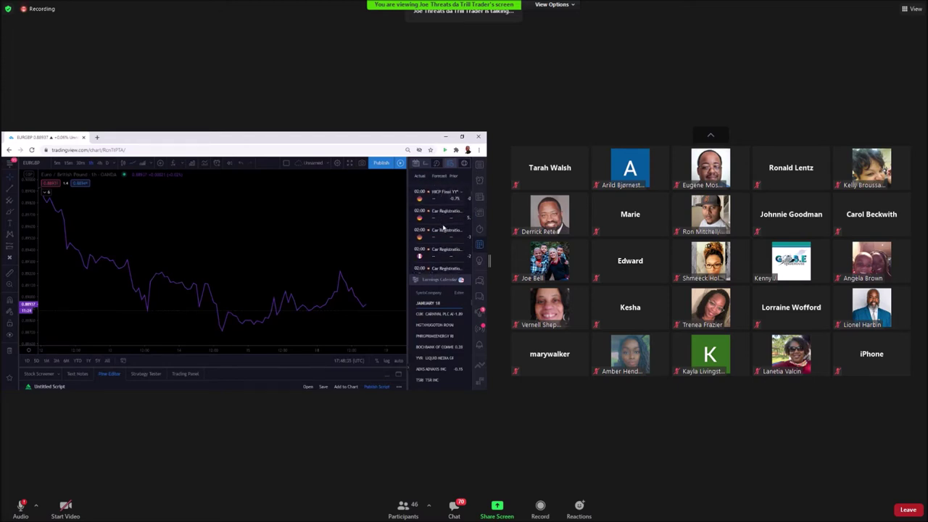
scroll(442, 227, "down", 1)
scroll(439, 229, "down", 1)
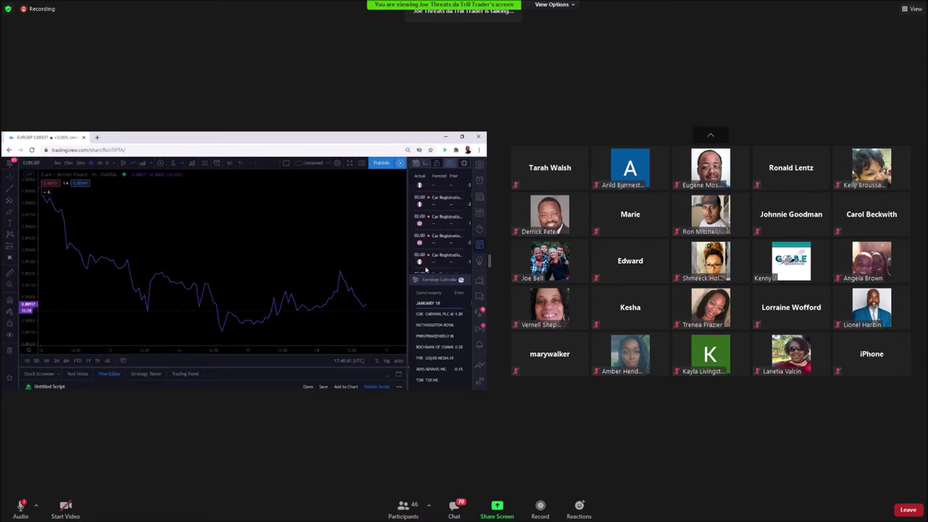
left_click(481, 246)
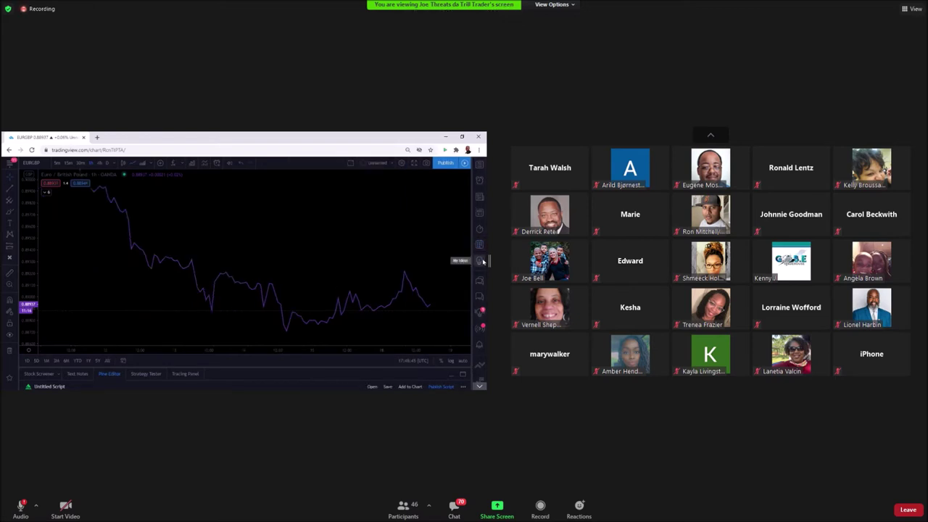
- Check the My Ideas list and open the public chats
left_click(481, 261)
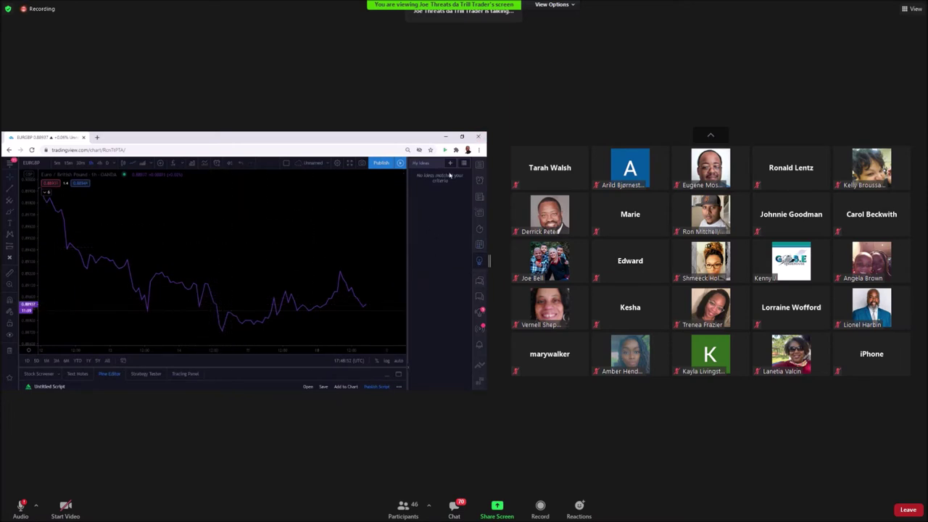
left_click(482, 262)
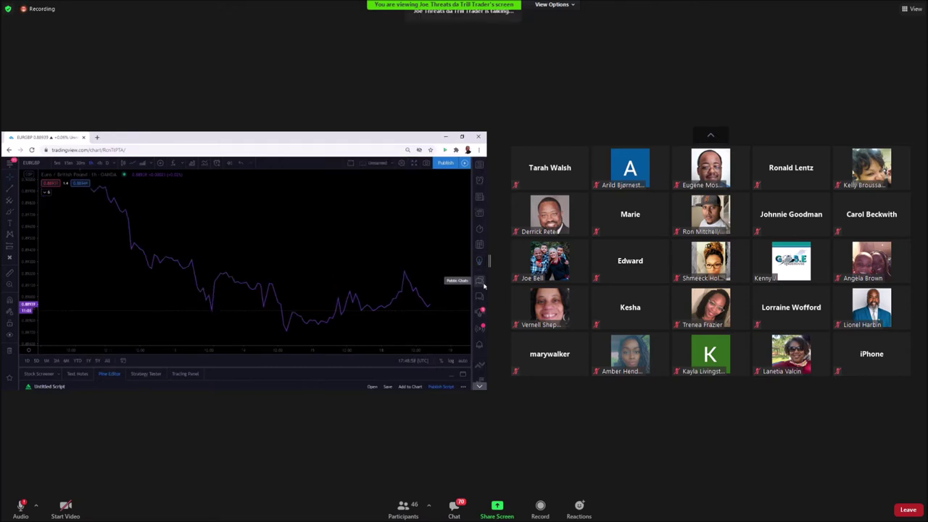
left_click(482, 286)
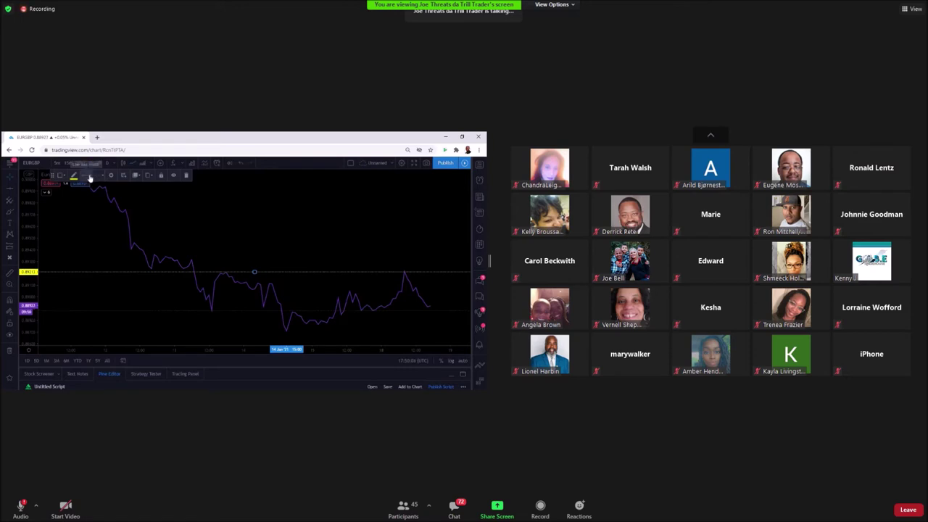
- Try the thickest and thinnest widths on the dotted yellow horizontal line and move it up to about 0.89327
left_click(102, 183)
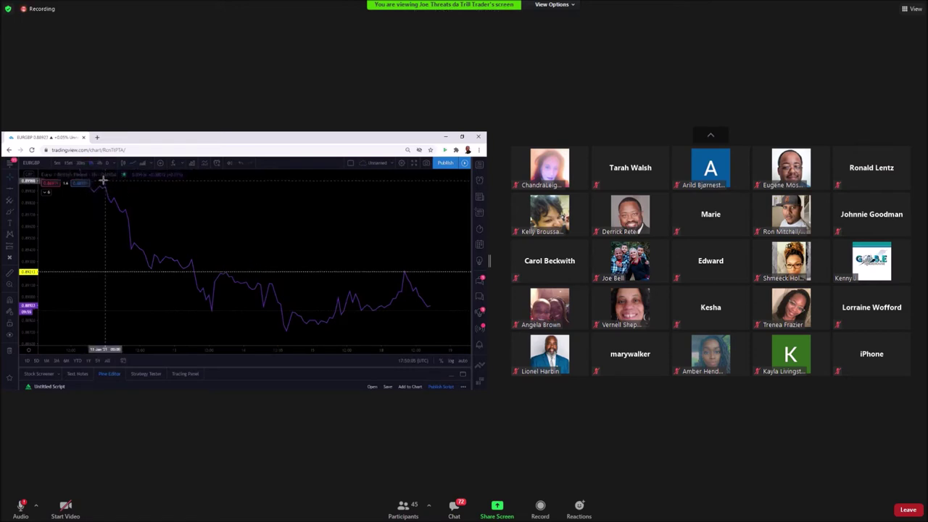
left_click(87, 271)
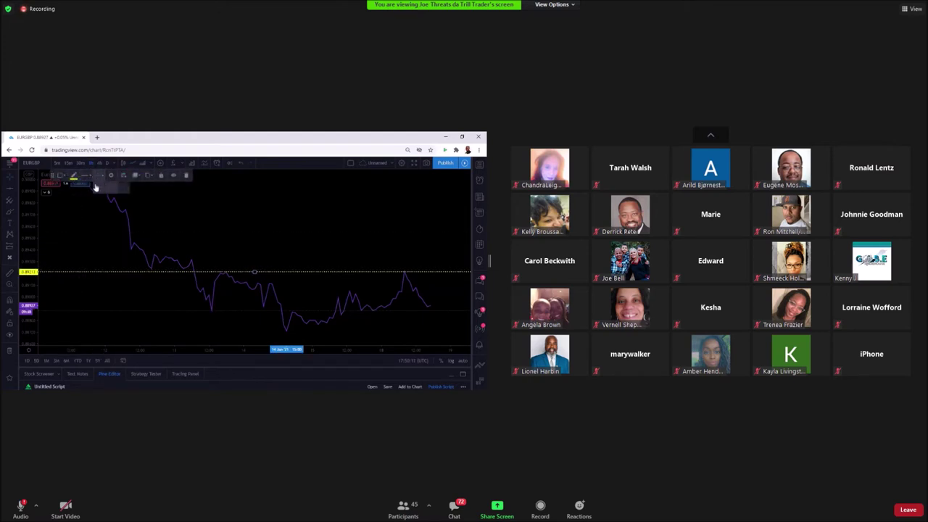
left_click(91, 176)
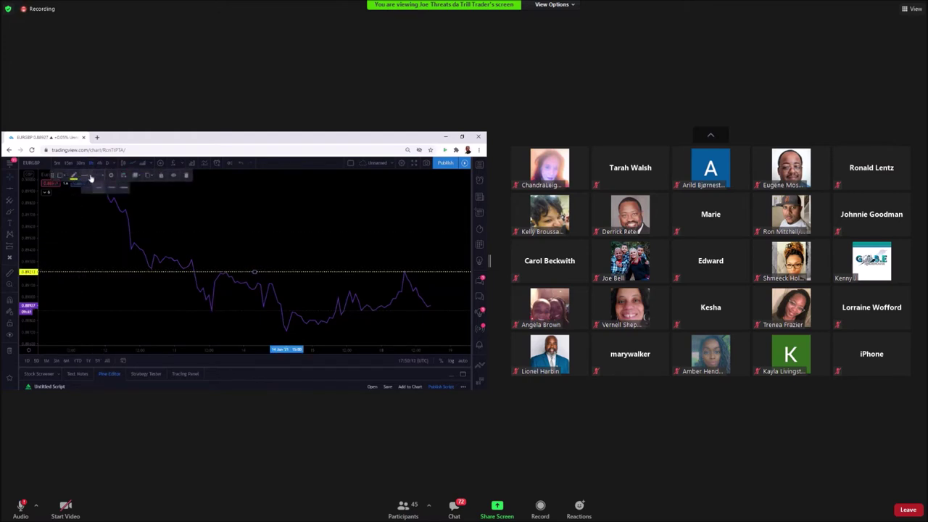
left_click(126, 190)
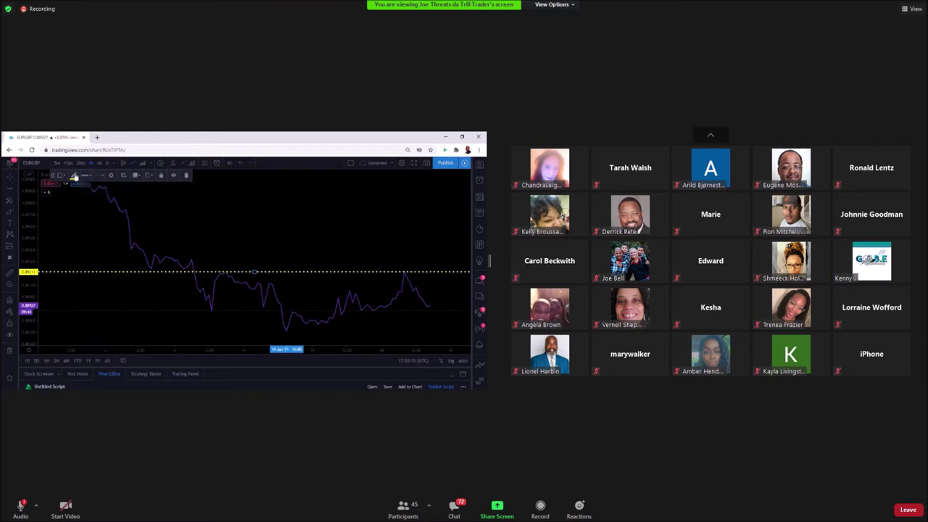
left_click(85, 176)
left_click(87, 189)
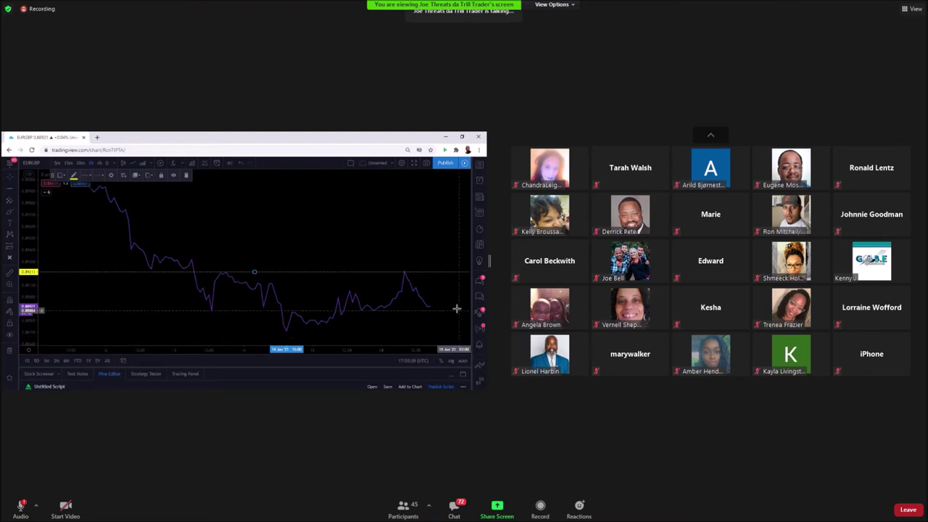
left_click_drag(369, 276, 370, 258)
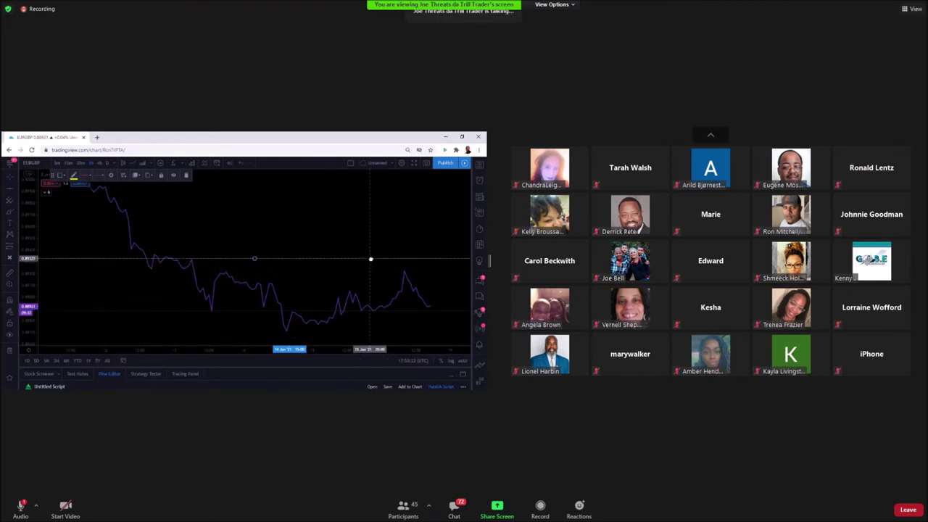
- Draw a descending trend line from the high before the sell-off to just past the most recent swing high
left_click(17, 191)
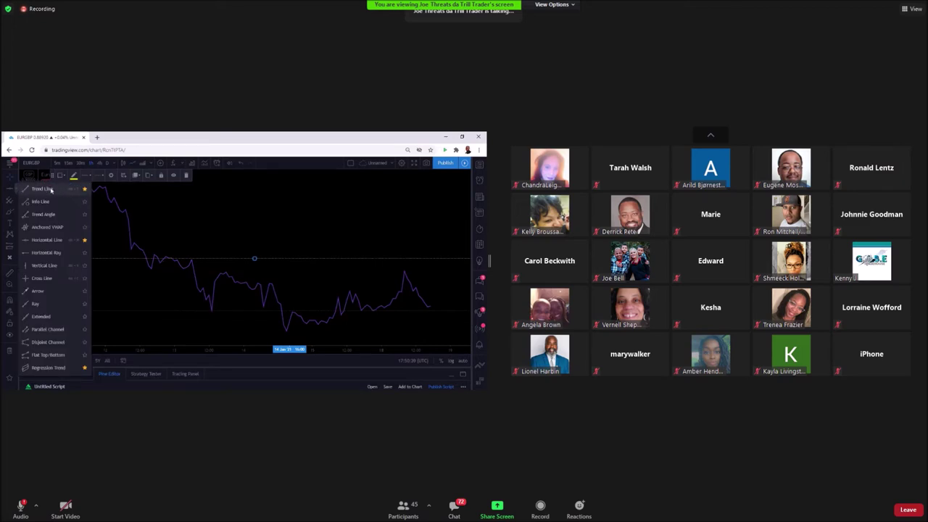
left_click(50, 189)
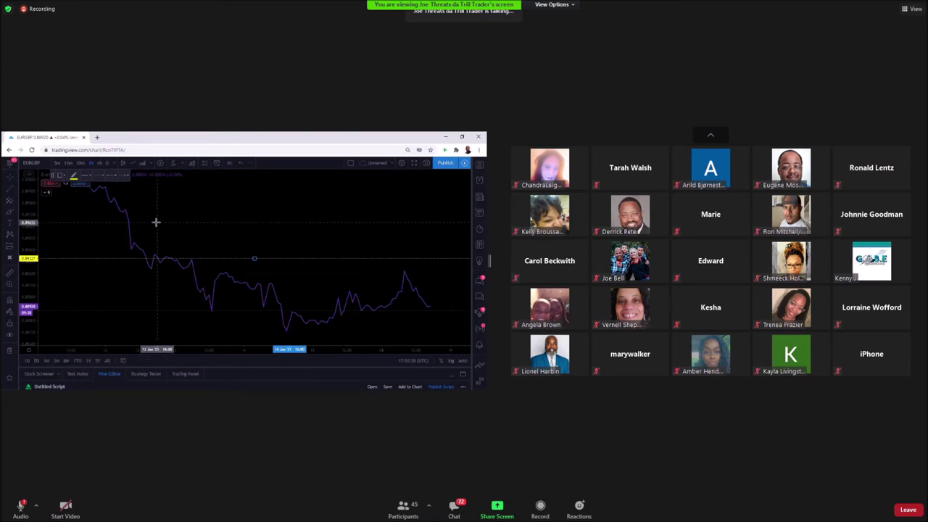
left_click(103, 187)
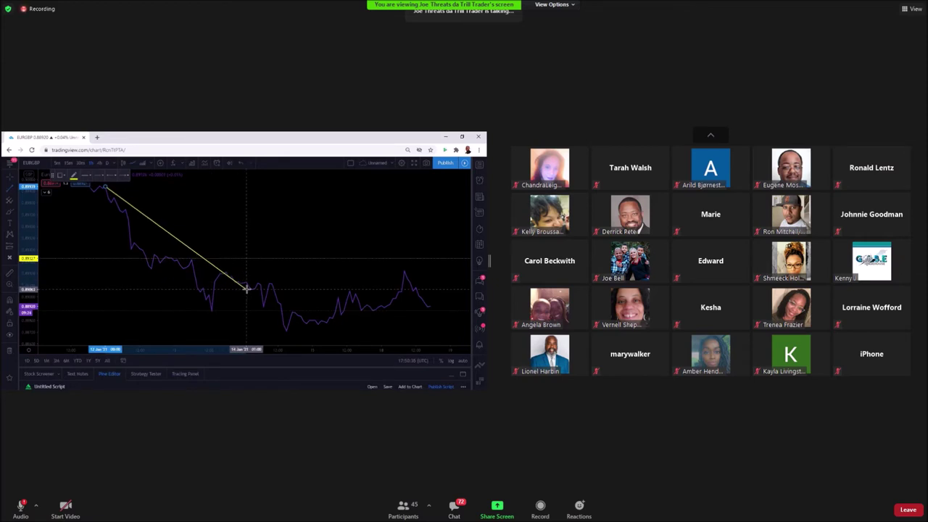
left_click(423, 277)
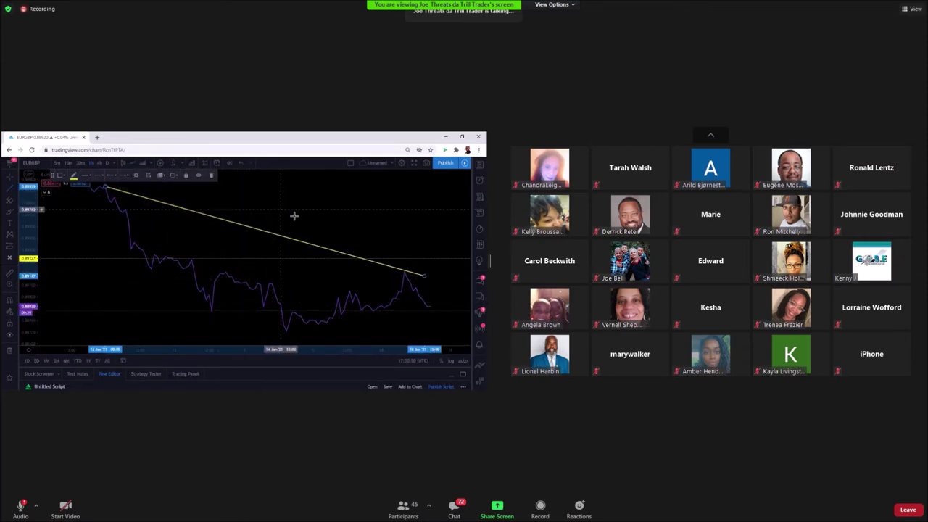
left_click_drag(152, 220, 177, 236)
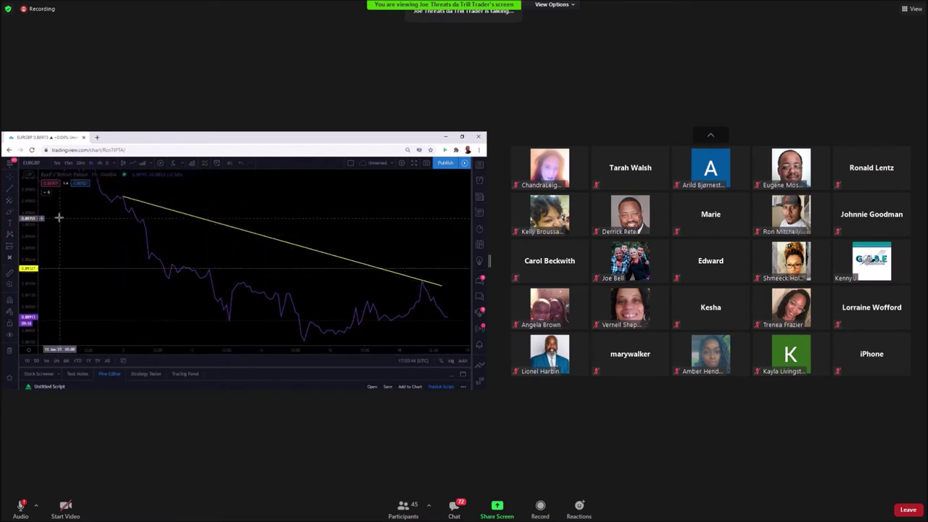
scroll(178, 200, "up", 1)
left_click_drag(414, 241, 369, 257)
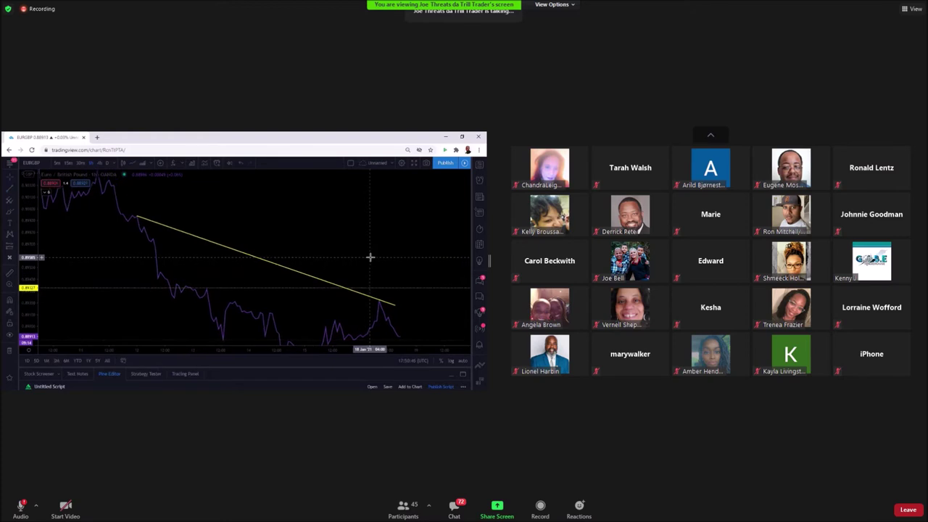
- Undo the trend line and the horizontal line's move and styling until the EURGBP chart has no drawings
left_click(241, 163)
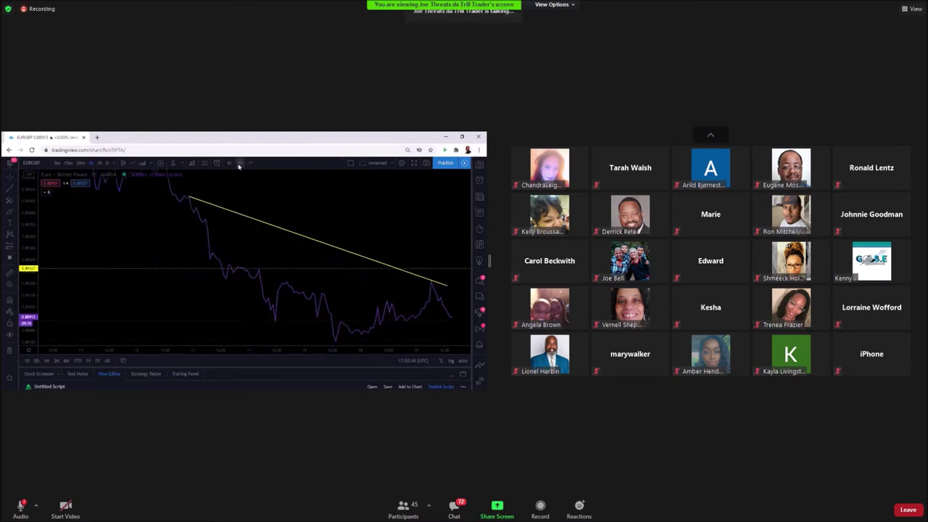
left_click(240, 163)
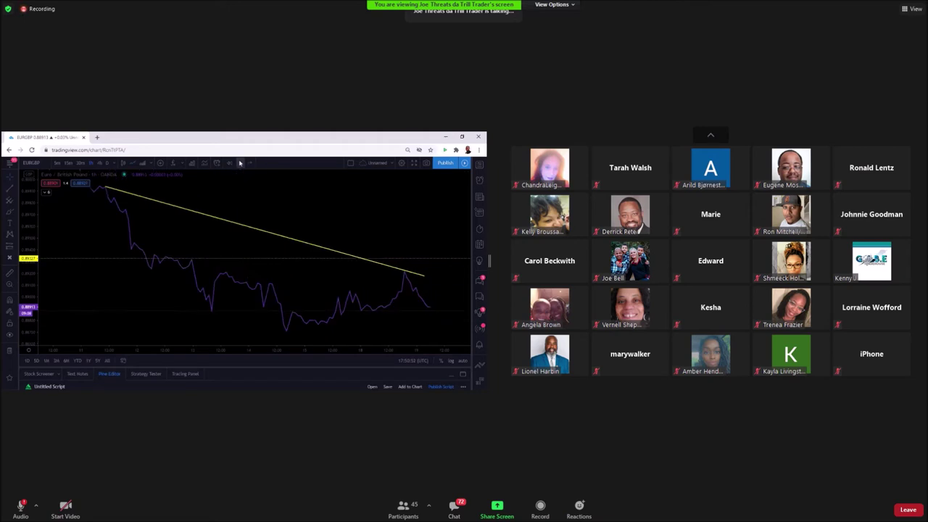
left_click(240, 163)
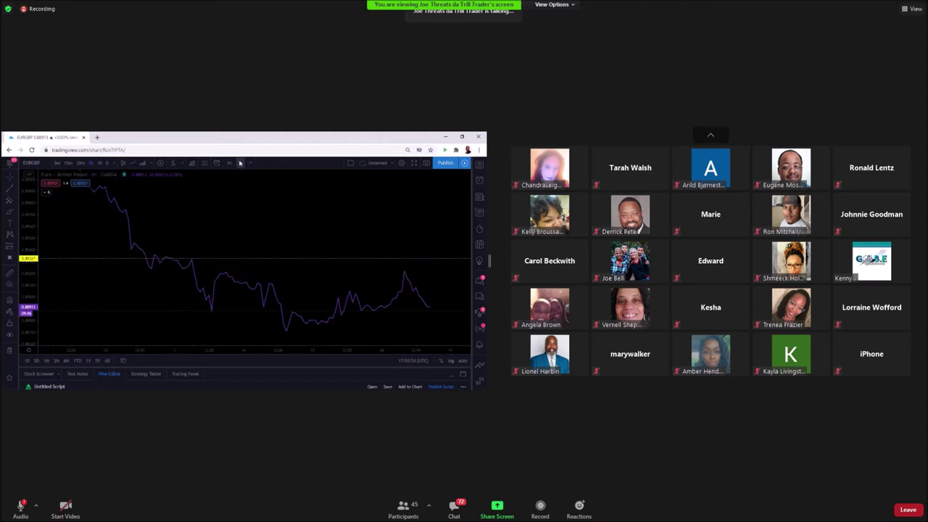
left_click(240, 163)
left_click(240, 163)
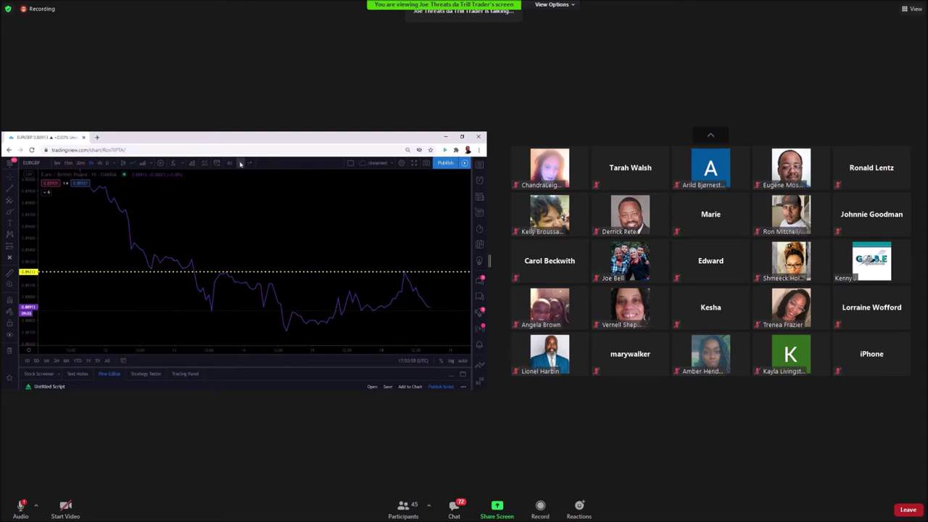
left_click(240, 163)
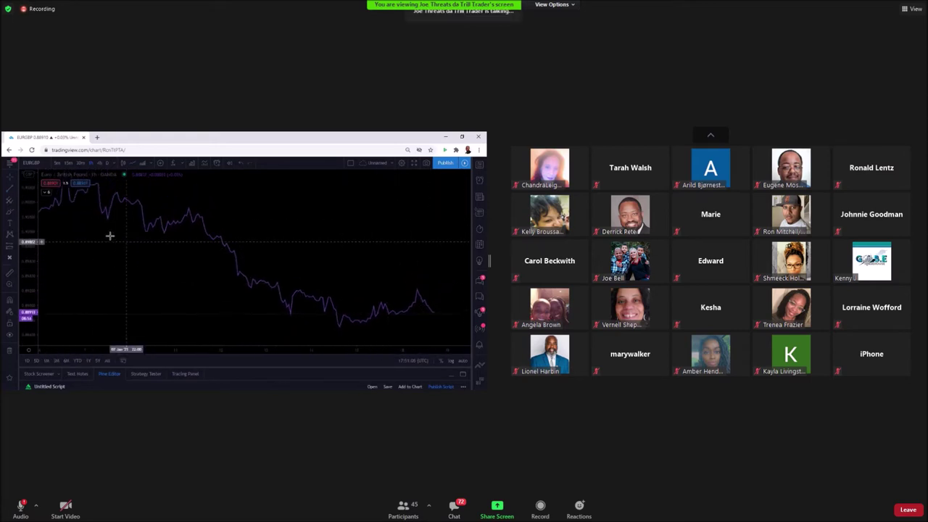
- Look over the Gann, Fibonacci and shape drawing tools, and switch the chart style from line to candles
left_click(15, 201)
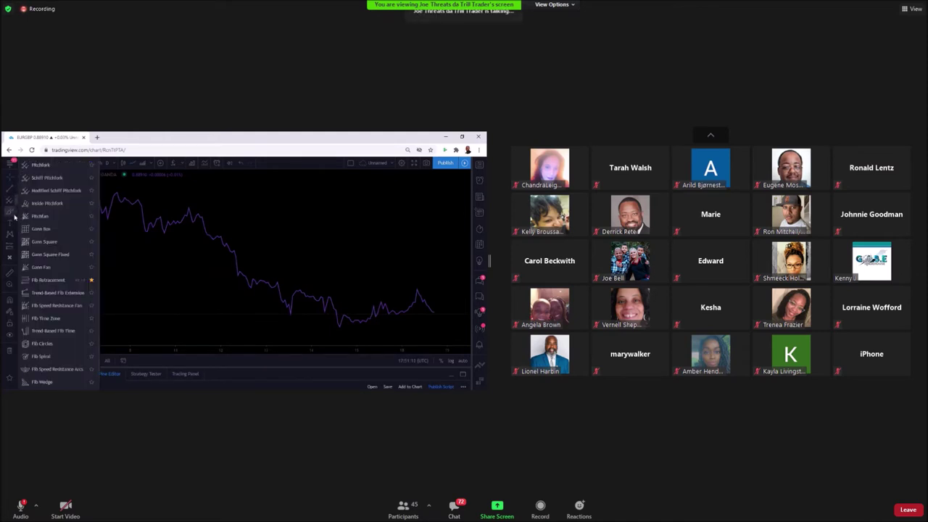
left_click(17, 211)
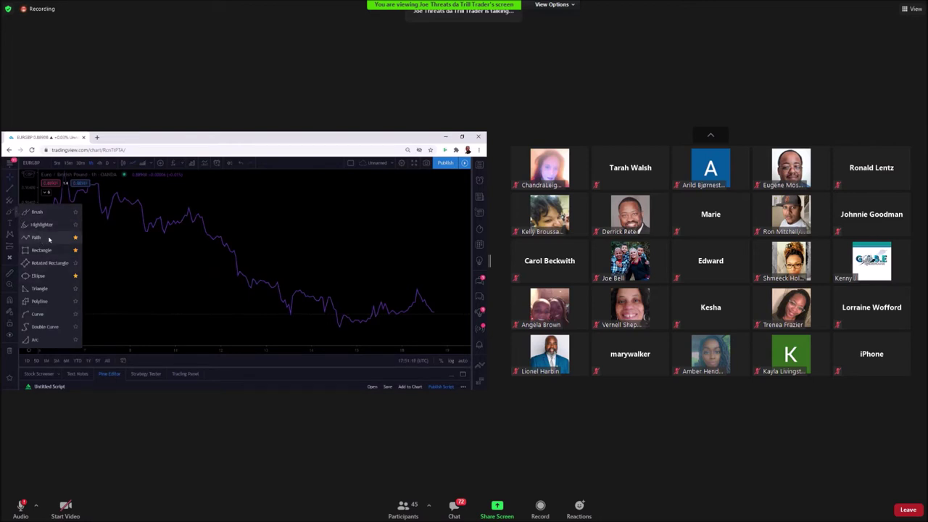
left_click(124, 163)
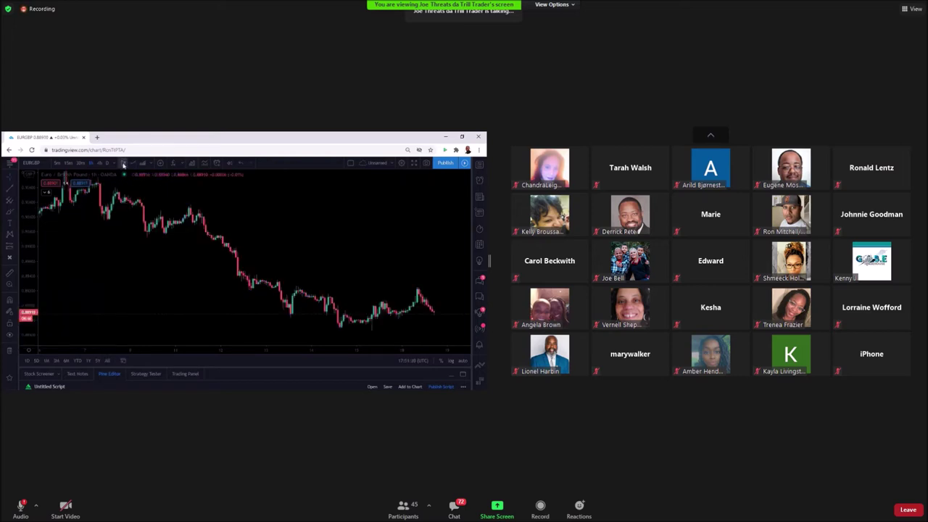
- Draw a yellow zigzag path in the empty area above the sell-off: up, a short dip, and up to an arrowhead
left_click(16, 210)
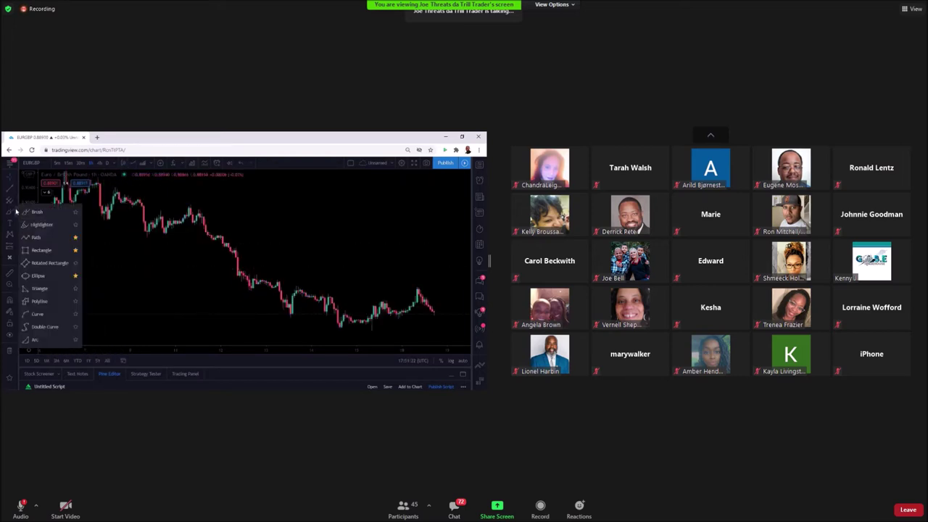
left_click(49, 240)
left_click(248, 232)
left_click(270, 209)
left_click(274, 226)
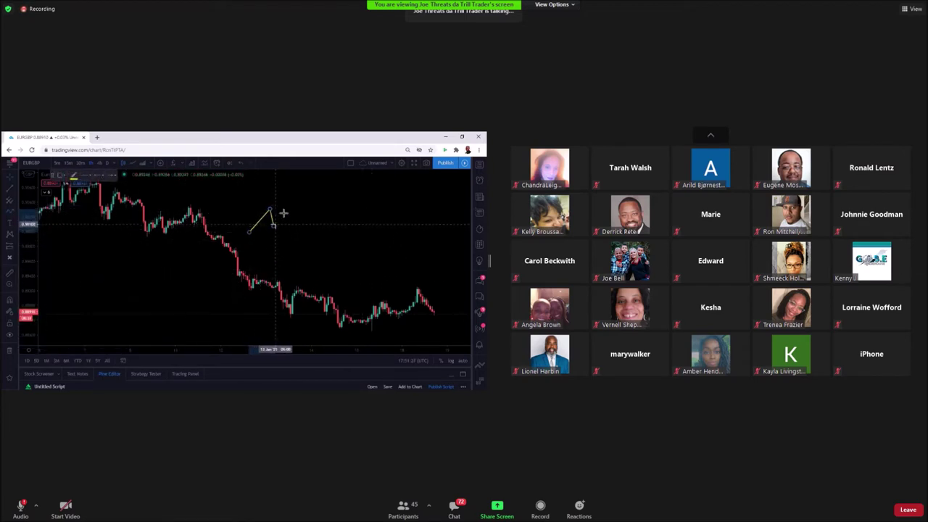
double_click(312, 188)
left_click(324, 228)
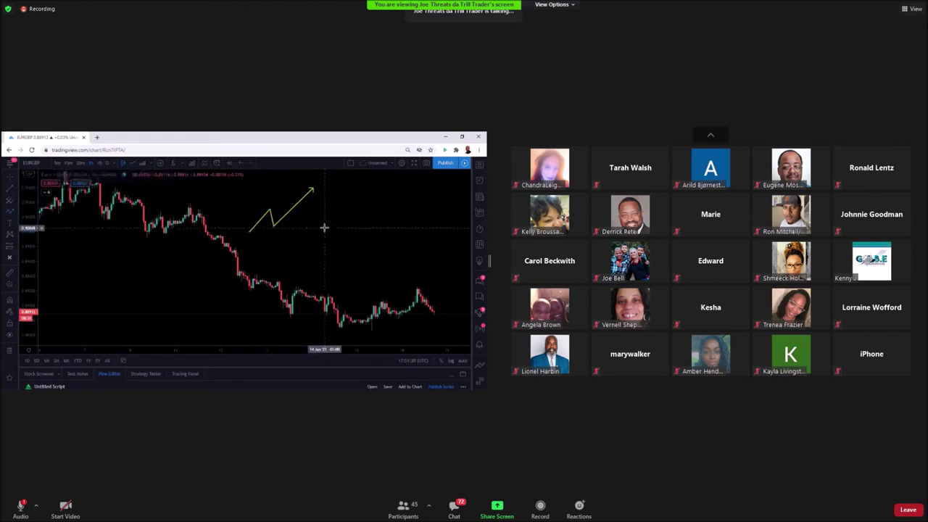
left_click(272, 225)
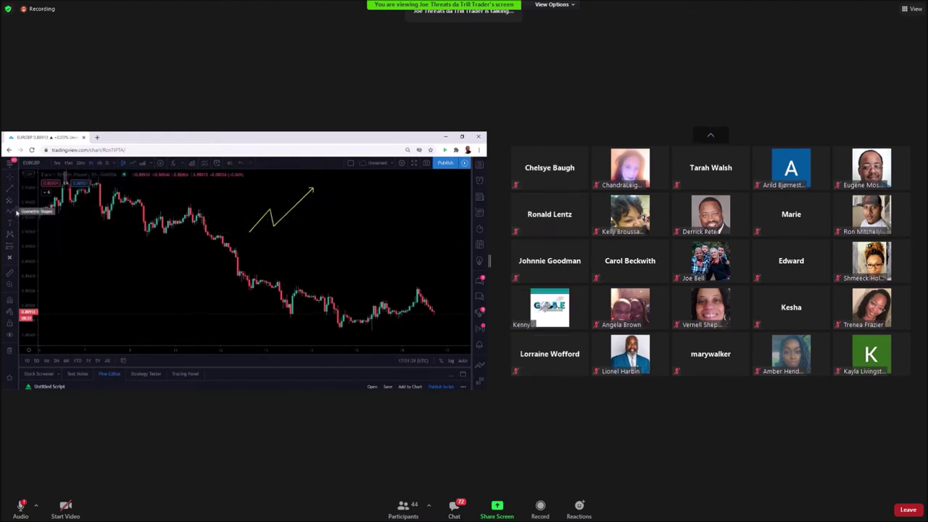
- Draw a yellow rectangle zone along the lowest lows from 12 to 18 January and trim its height slightly
left_click(16, 212)
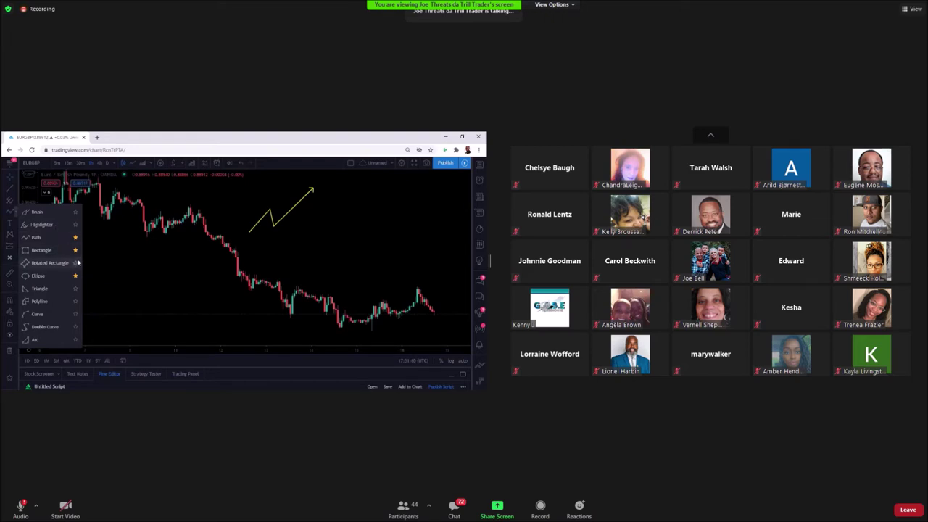
left_click(43, 250)
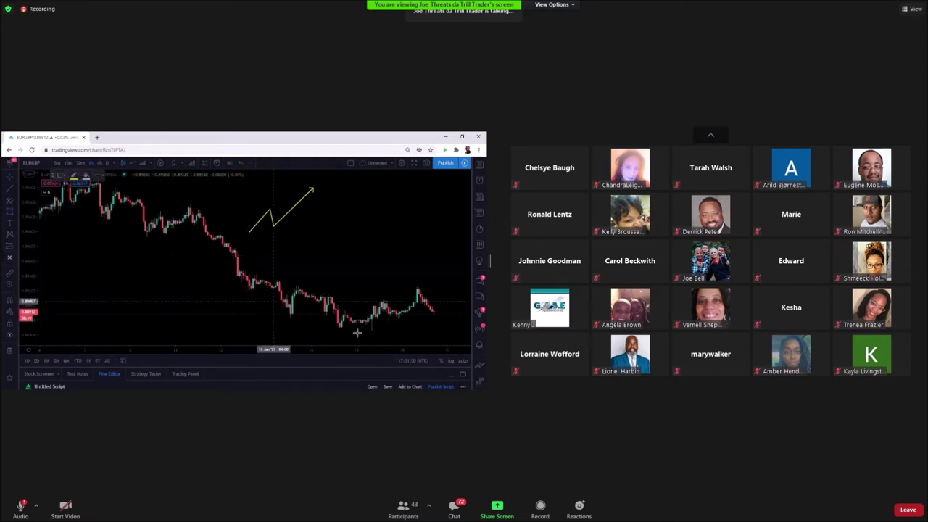
left_click_drag(230, 320, 428, 330)
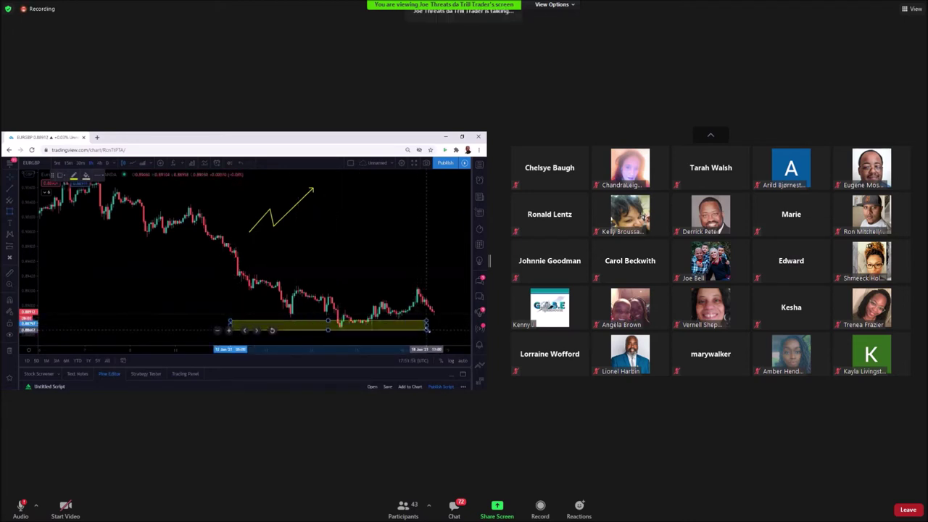
mouse_move(356, 280)
left_mouse_down()
mouse_move(315, 245)
mouse_move(316, 262)
left_mouse_up()
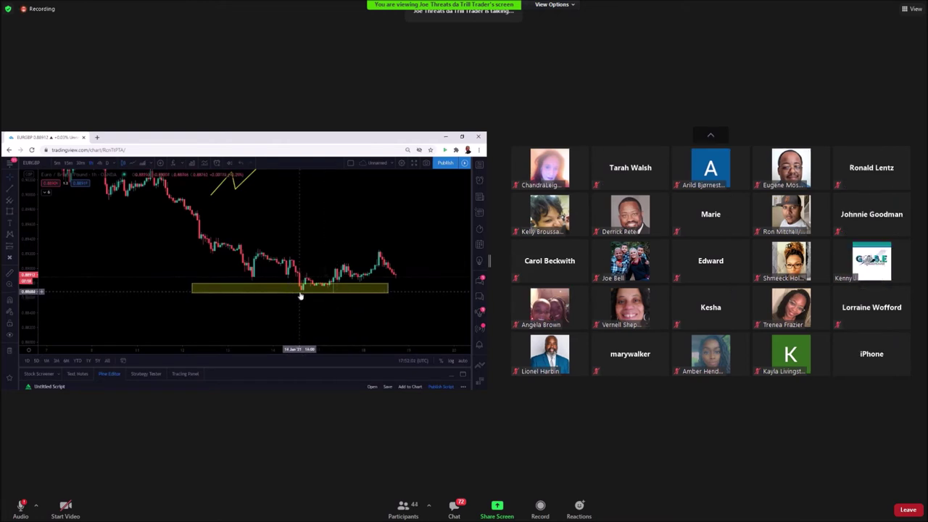
left_click(296, 287)
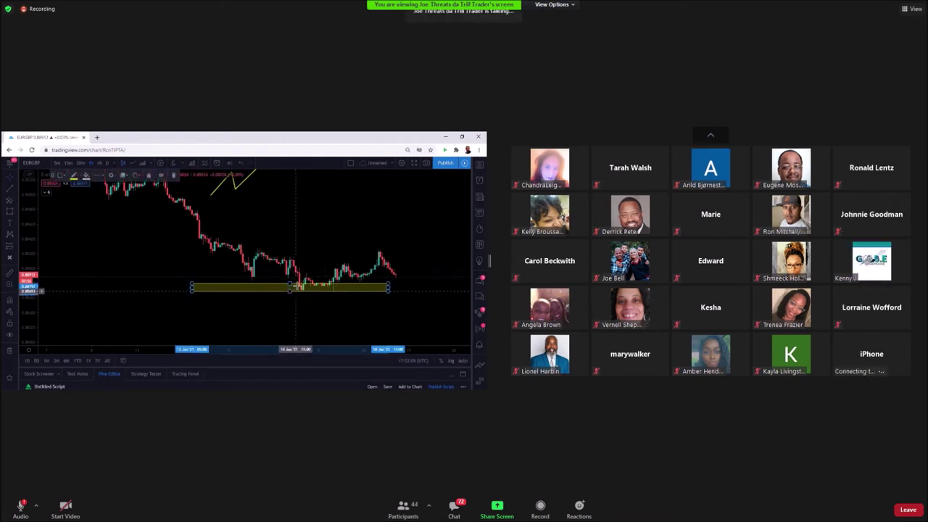
left_click_drag(274, 197, 296, 233)
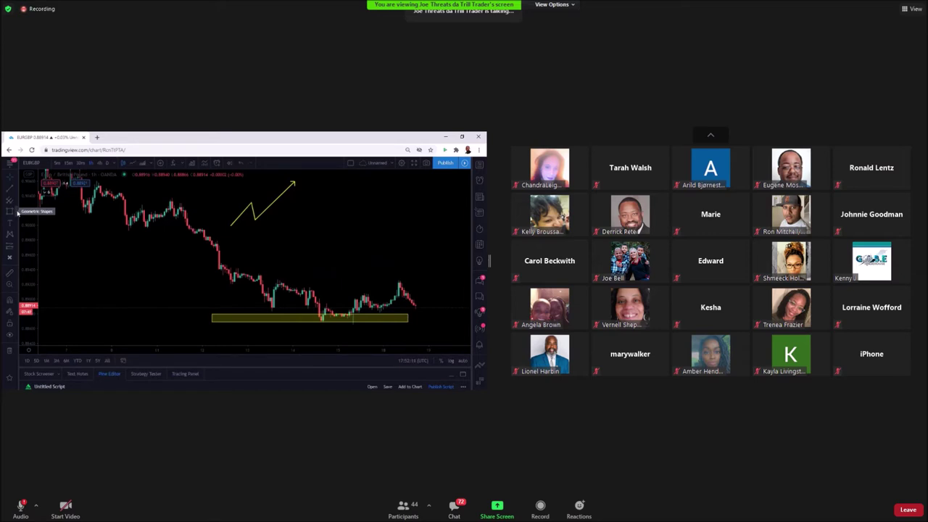
- Draw a small red ellipse in the empty chart area beside the yellow zigzag path
left_click(16, 214)
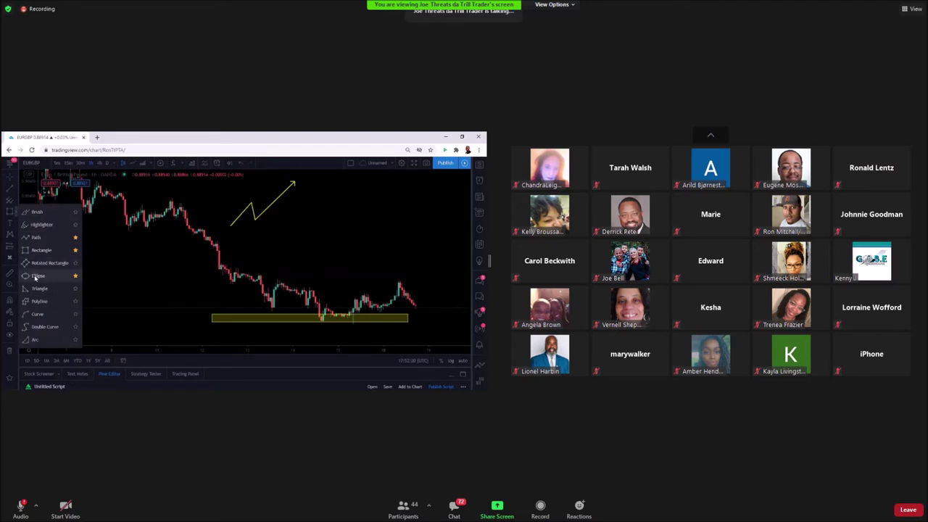
left_click(36, 276)
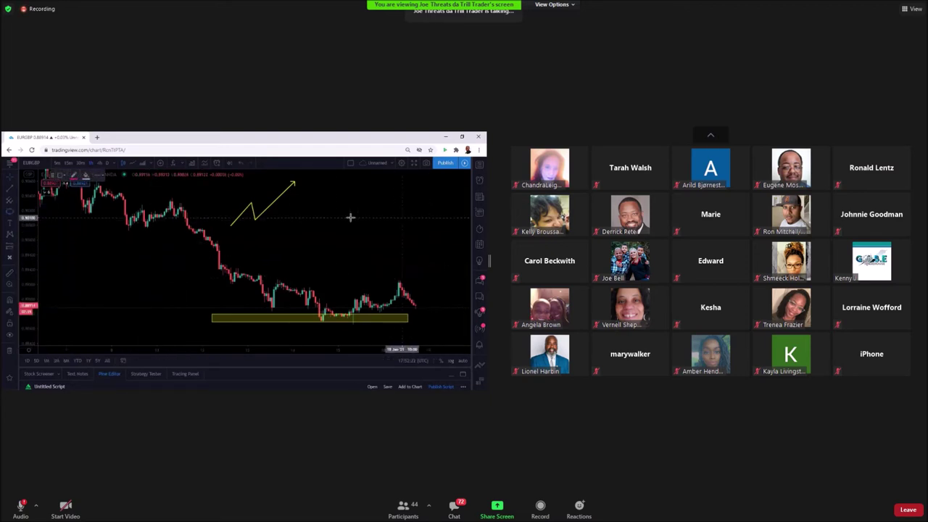
left_click(323, 213)
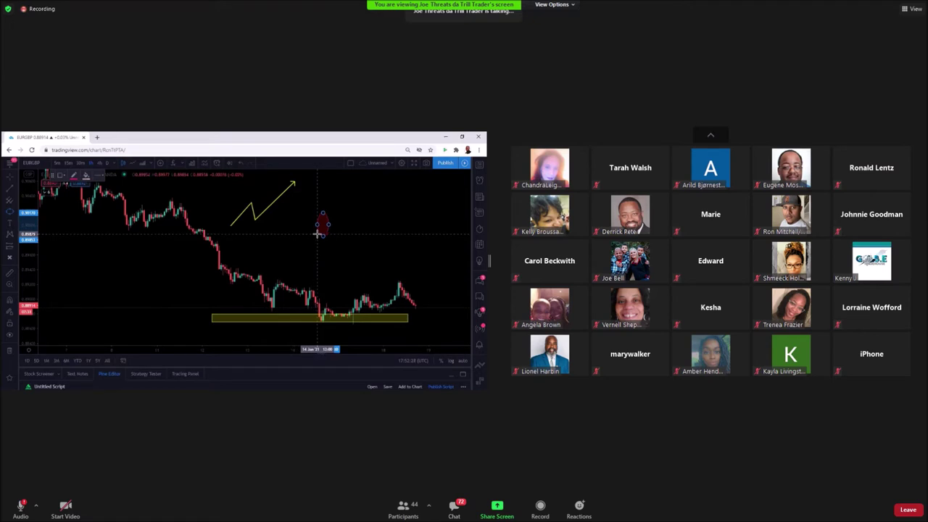
left_click(314, 234)
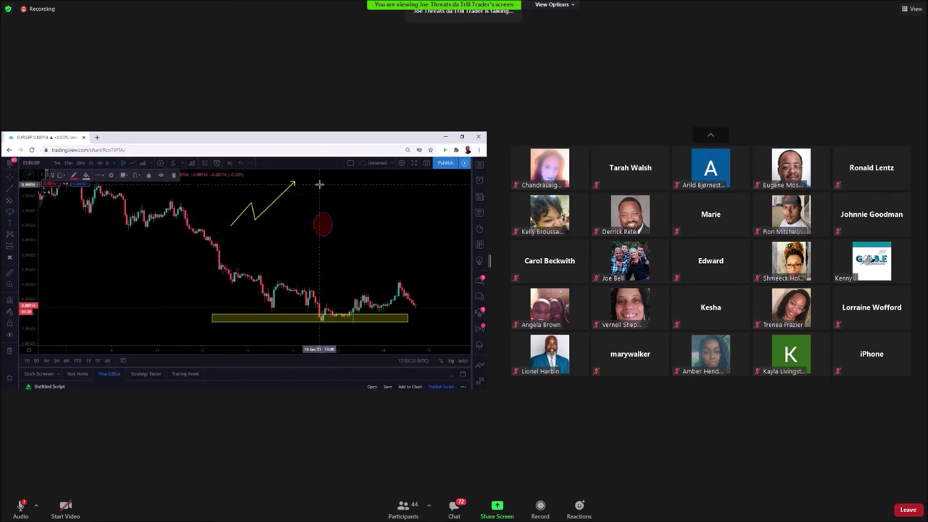
left_click(374, 215)
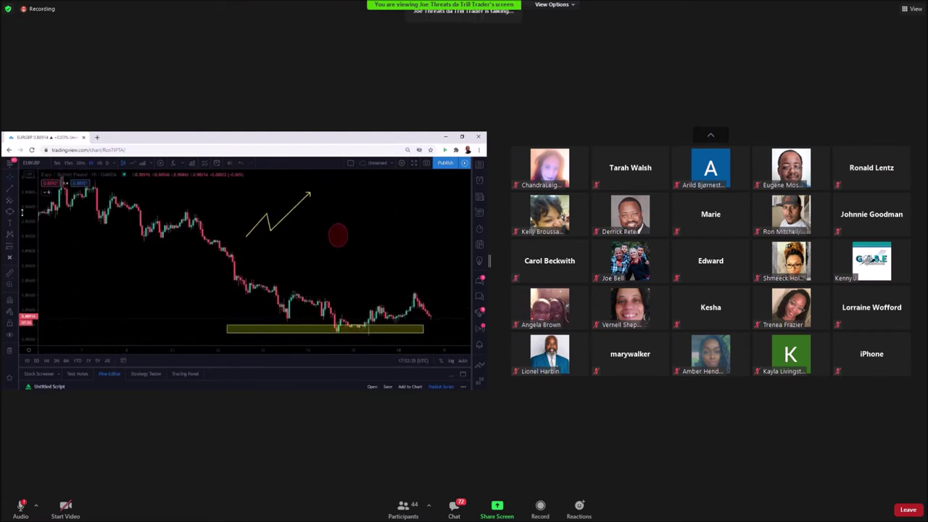
- Undo the ellipse, the rectangle and the path until the EURGBP chart has no drawings
left_click(17, 215)
left_click(142, 270)
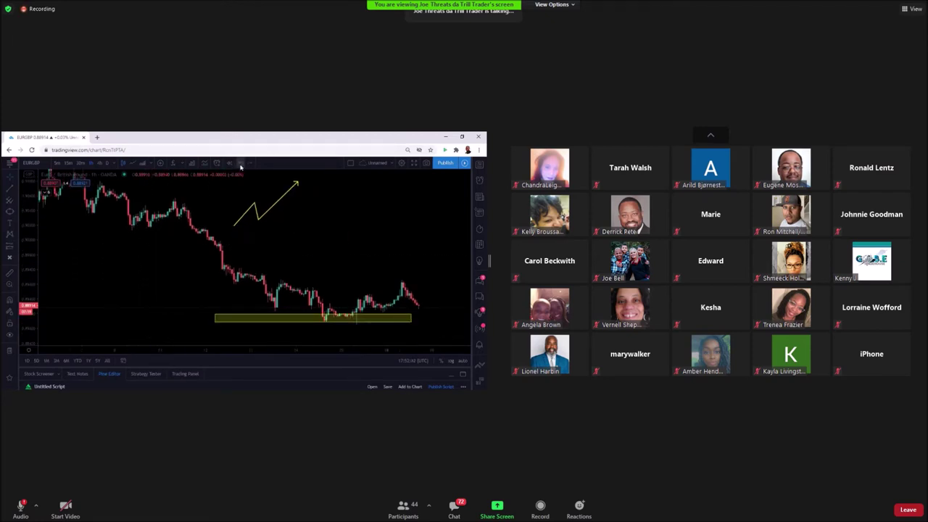
left_click(241, 165)
left_click(241, 165)
left_click(241, 165)
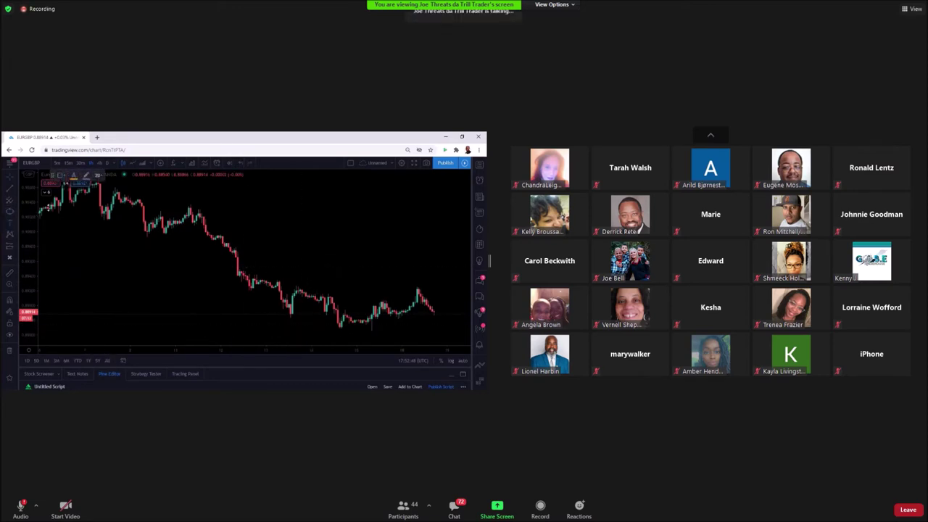
- Add an orange text label reading "BUY EURGBP" in the empty area above the price decline
left_click(74, 180)
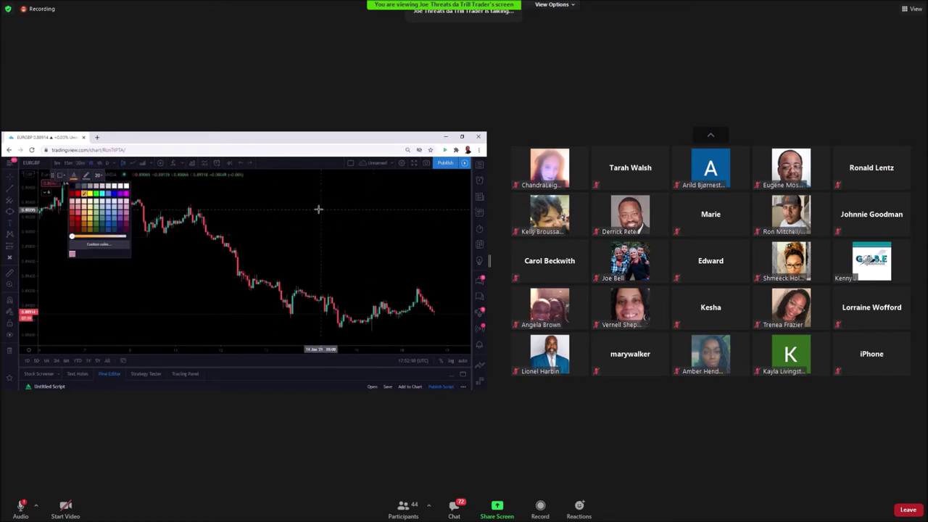
left_click(319, 210)
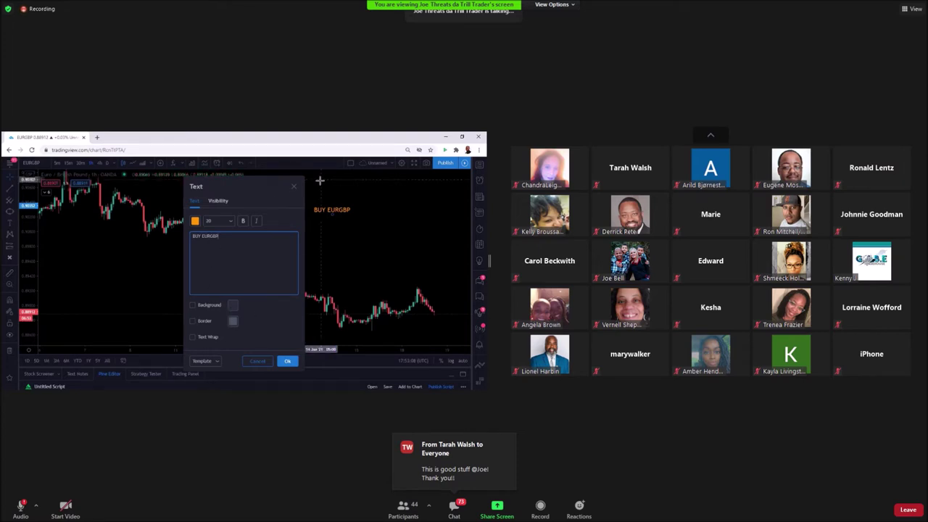
left_click(287, 360)
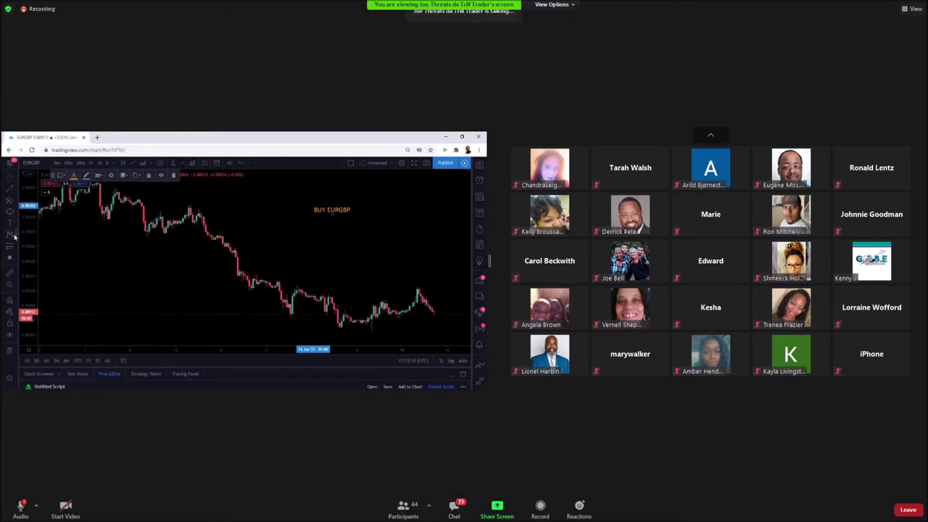
left_click(14, 236)
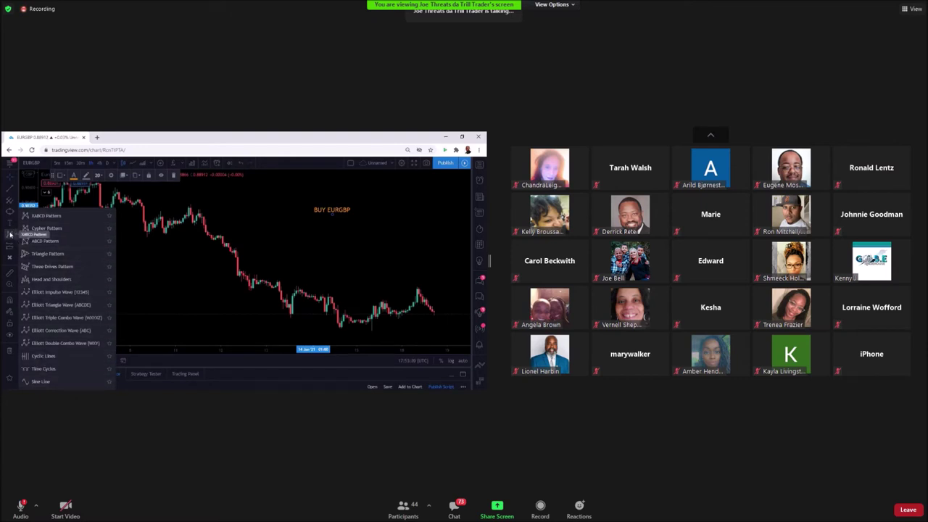
left_click(177, 290)
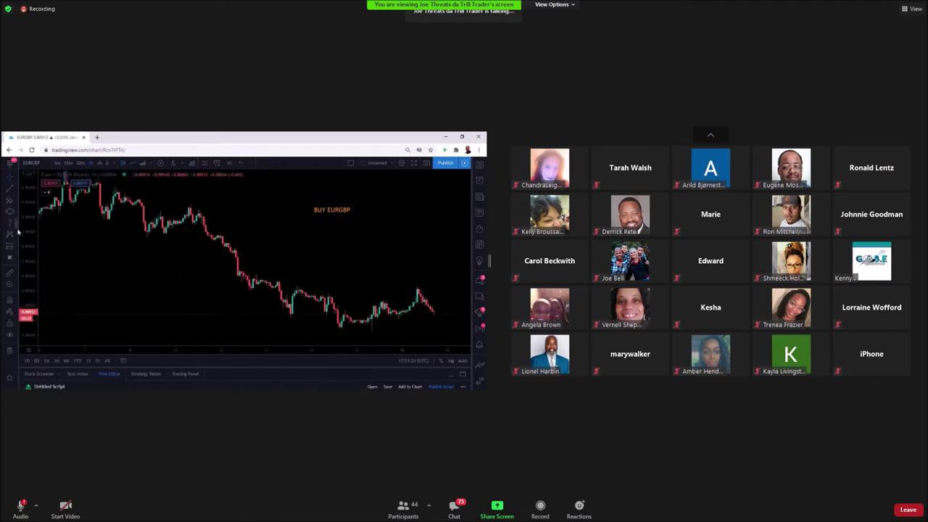
- Place a short position at the 11 January swing high, entry about 0.90131, and extend its target down to about 0.88706
left_click(17, 250)
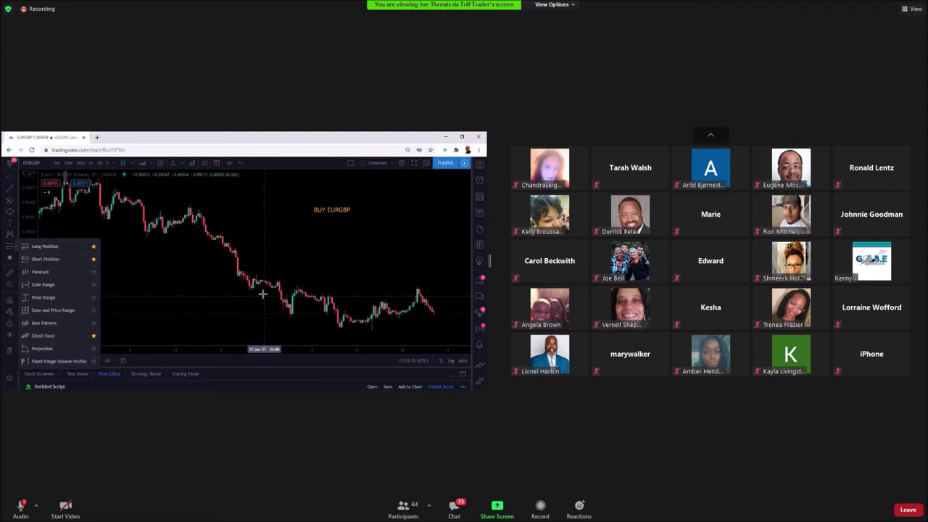
left_click(43, 260)
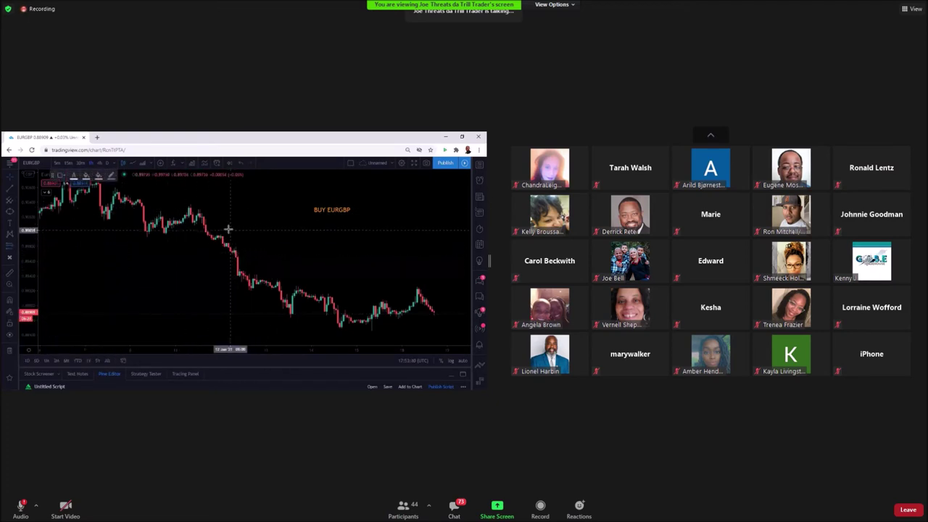
left_click(192, 220)
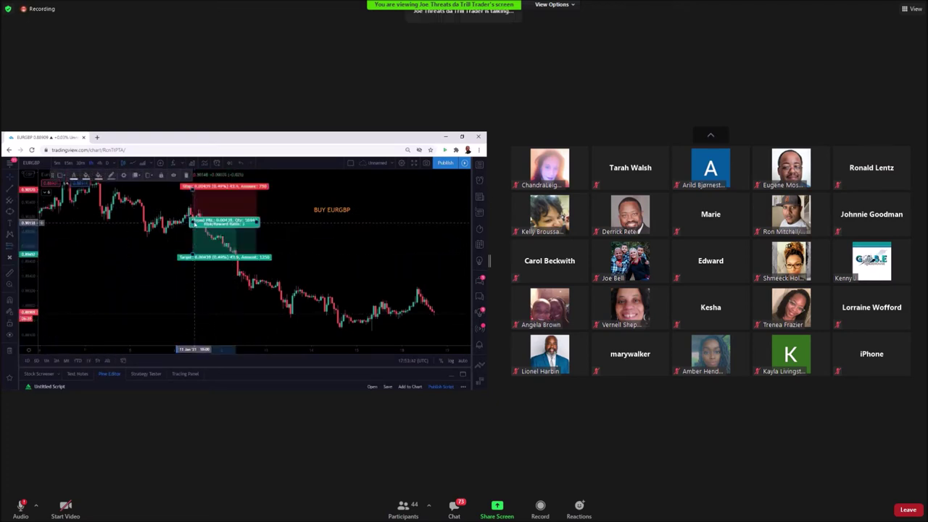
left_click_drag(193, 254, 250, 326)
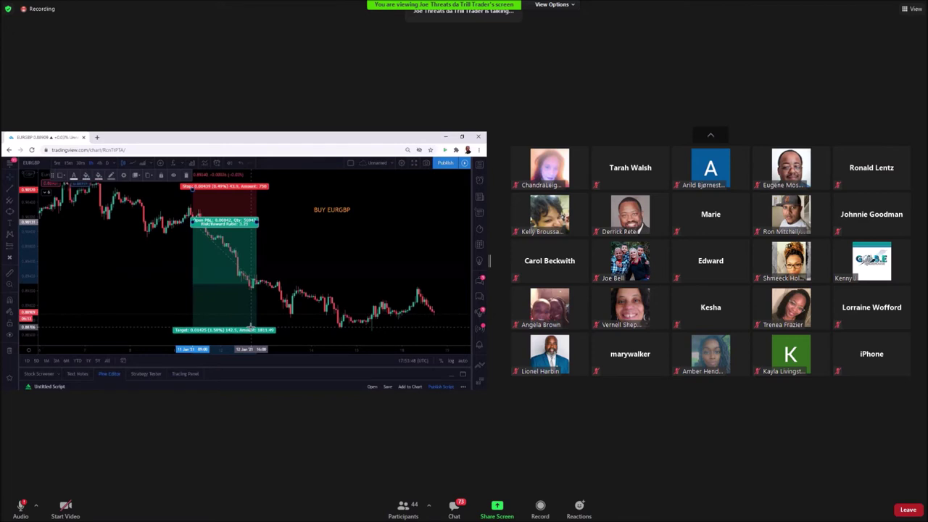
left_click(409, 257)
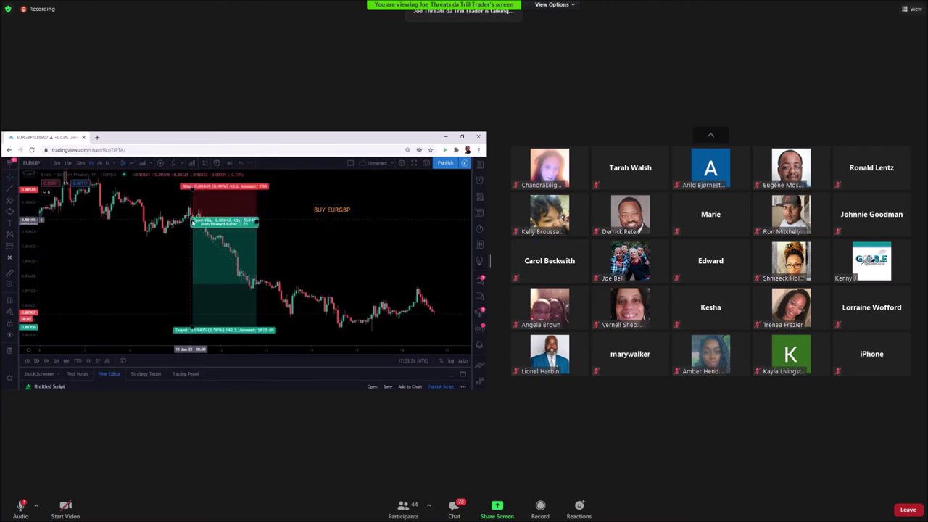
- Raise the short position's entry level to about 0.90304 at the 11 January swing high
left_click(192, 219)
left_click_drag(192, 220, 192, 209)
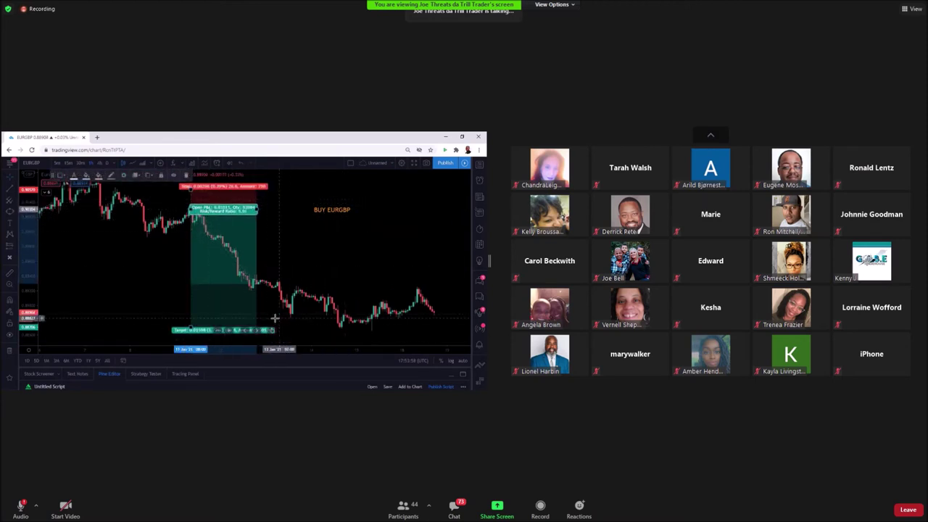
left_click(375, 273)
left_click_drag(376, 272, 375, 266)
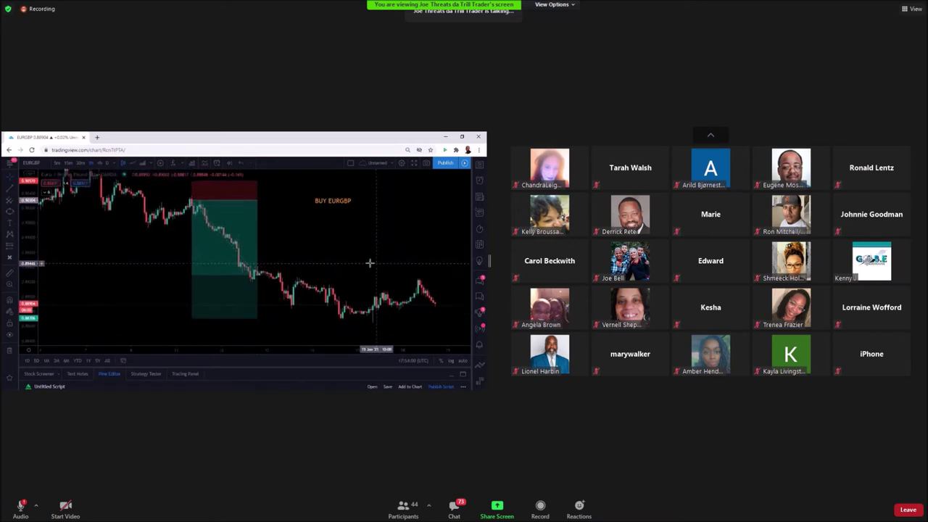
- Inspect the short position's target, risk/reward ratio and stop labels
left_click(213, 292)
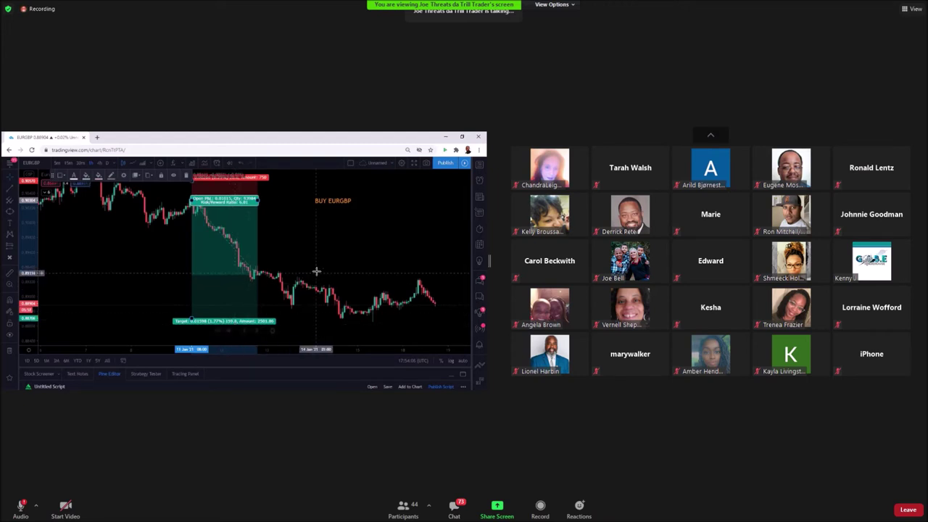
left_click(298, 227)
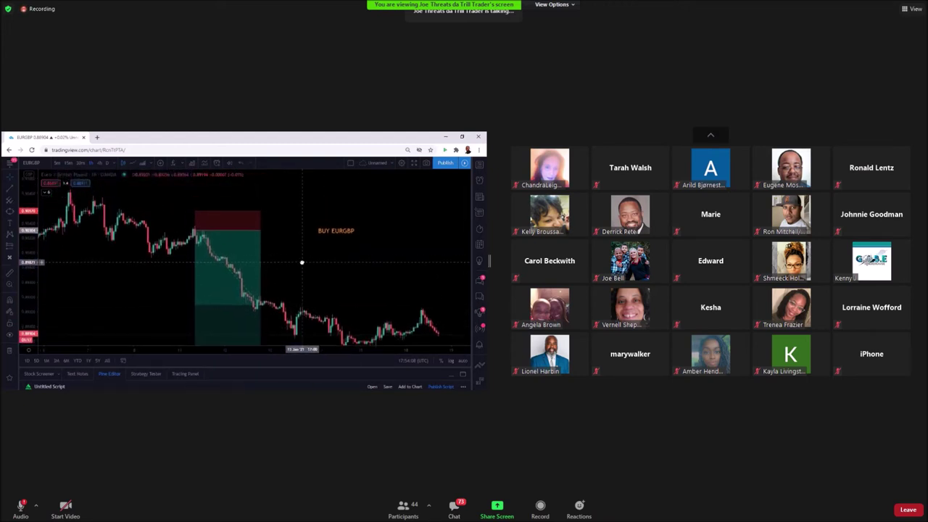
left_click(196, 212)
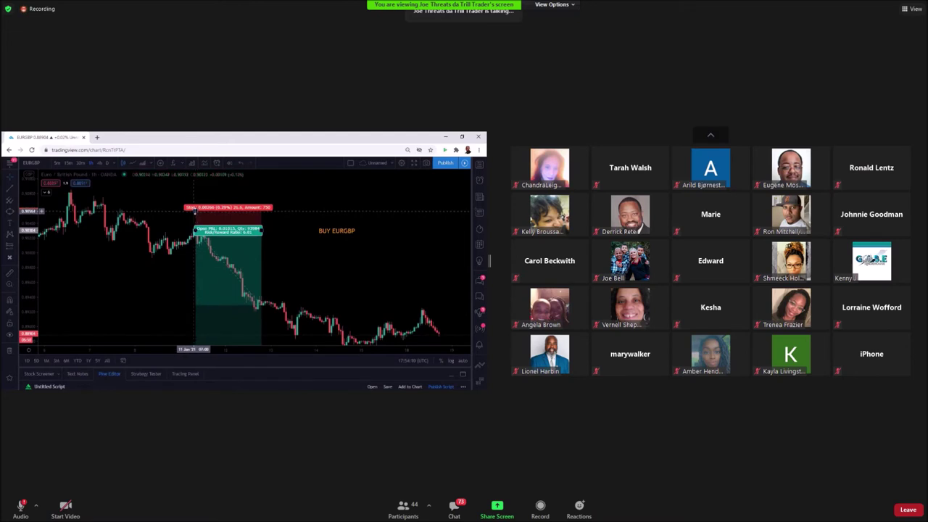
- Raise the short position's stop level to about 0.90806, above the 11 January swing high
left_click_drag(194, 211, 191, 191)
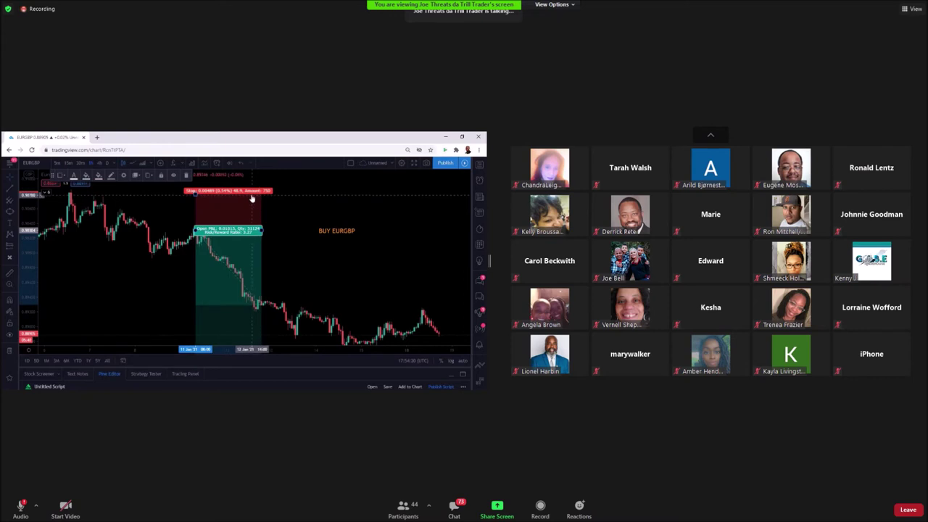
left_click_drag(195, 194, 196, 192)
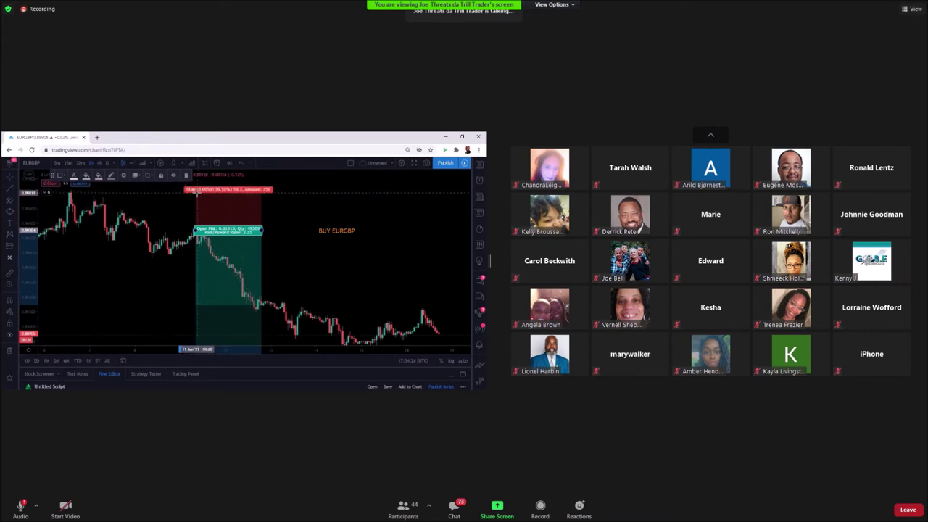
left_click(340, 275)
left_click_drag(345, 275, 356, 263)
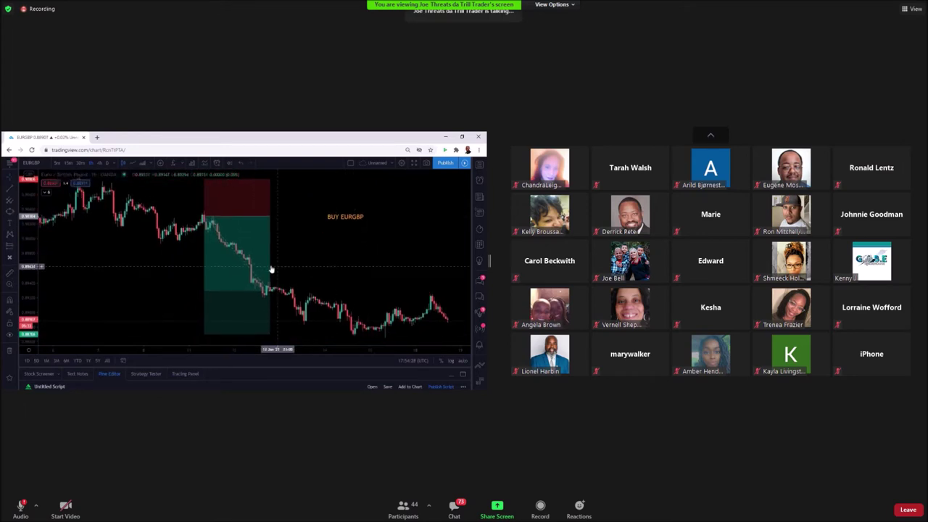
left_click_drag(304, 250, 305, 255)
- Remove the short position from the price decline that starts on 11 January
left_click(222, 205)
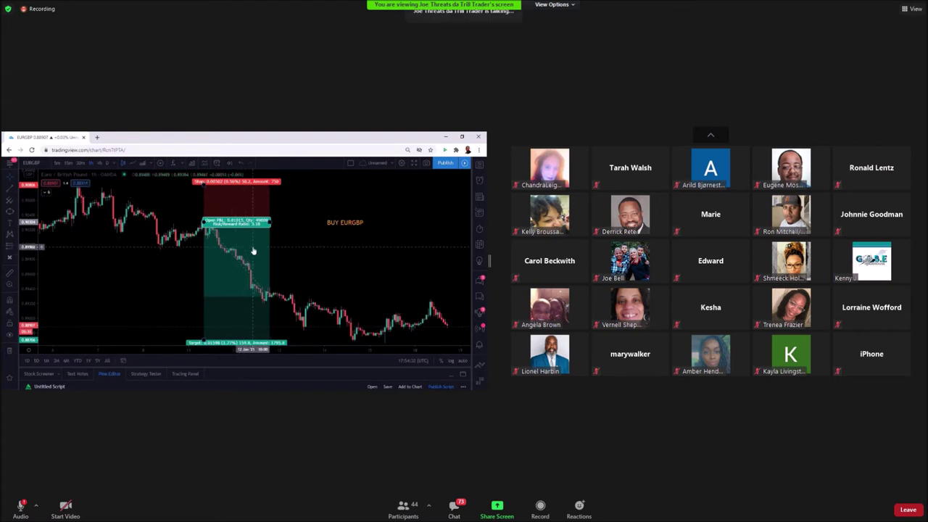
left_click(272, 330)
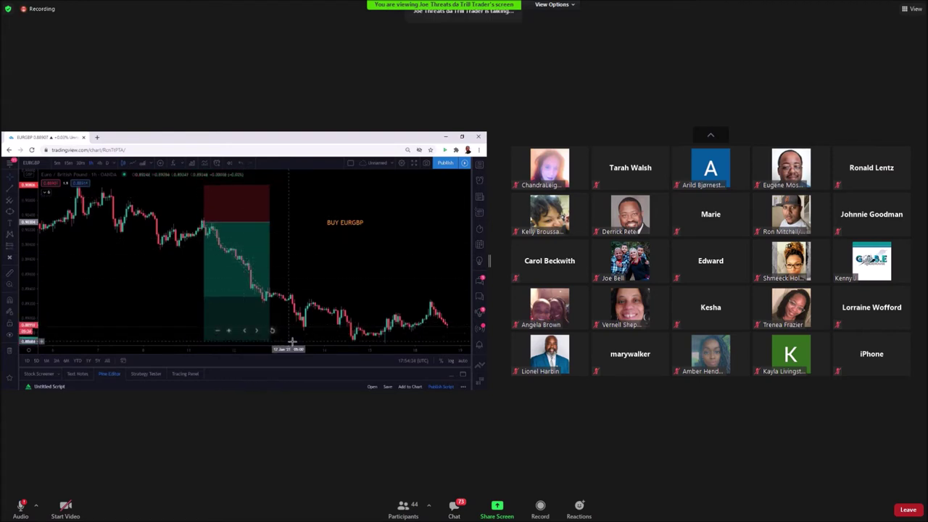
left_click(246, 250)
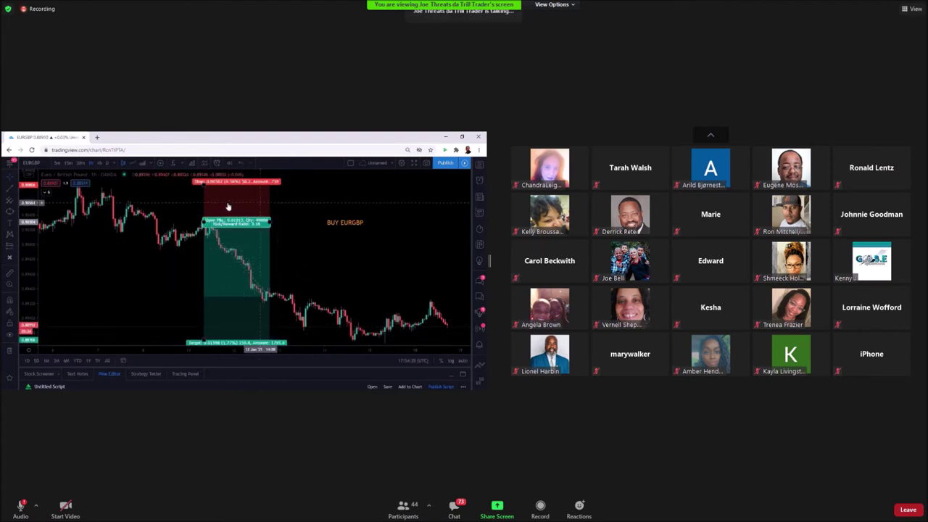
right_click(251, 246)
left_click(271, 330)
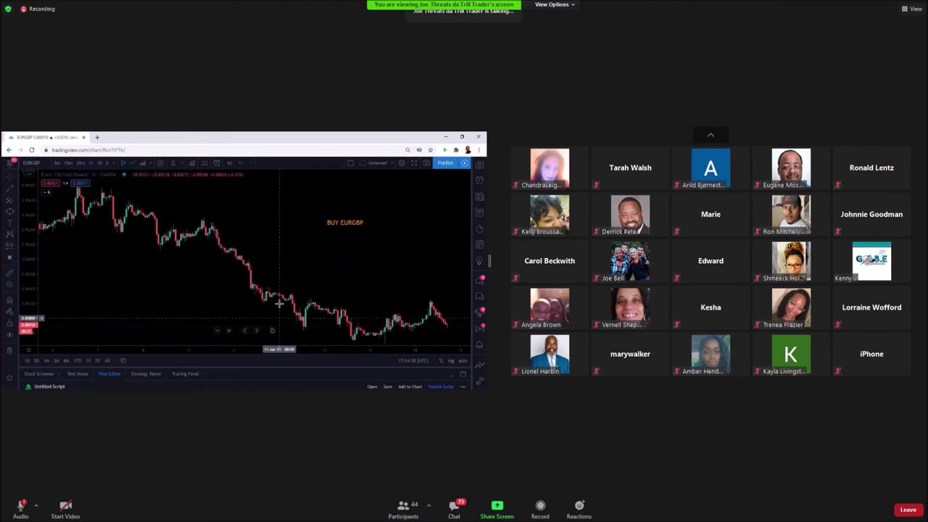
- Place a long position below the 15 January candles, with its entry at about 0.88589
left_click_drag(94, 280, 155, 279)
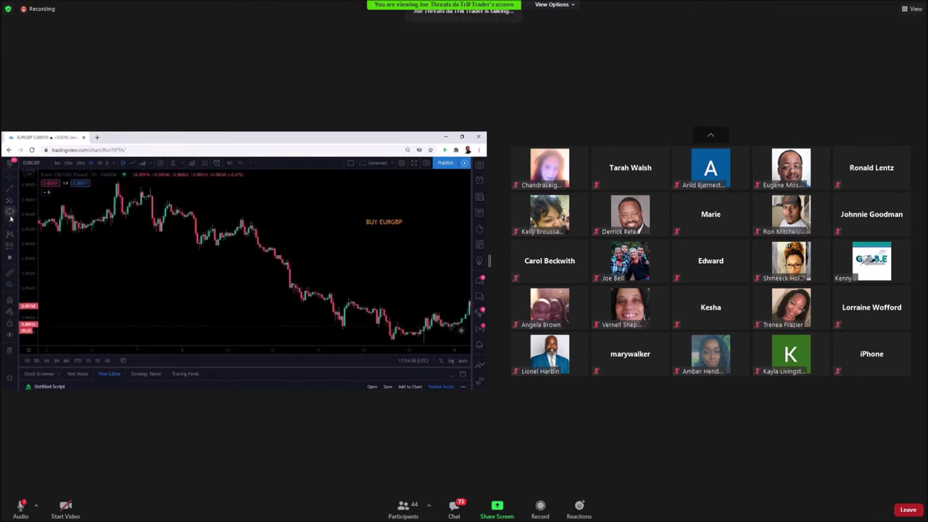
left_click(16, 245)
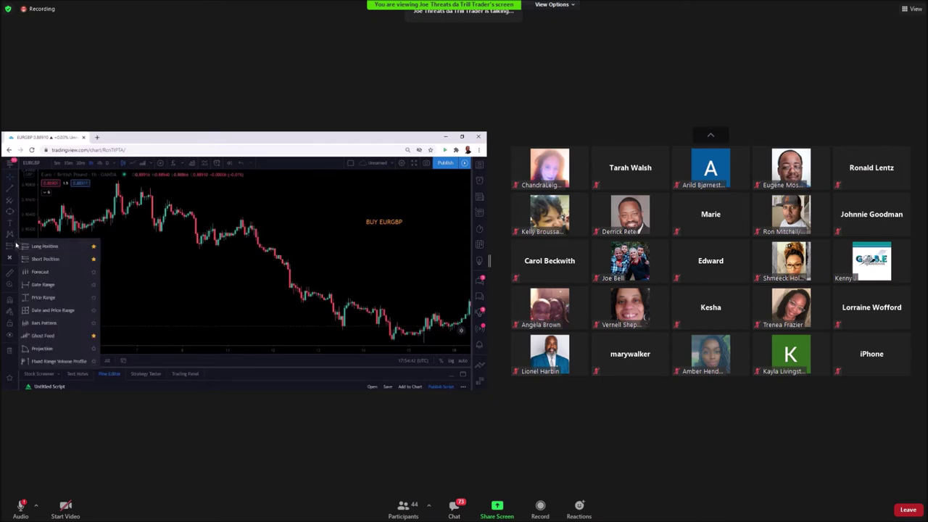
left_click(51, 248)
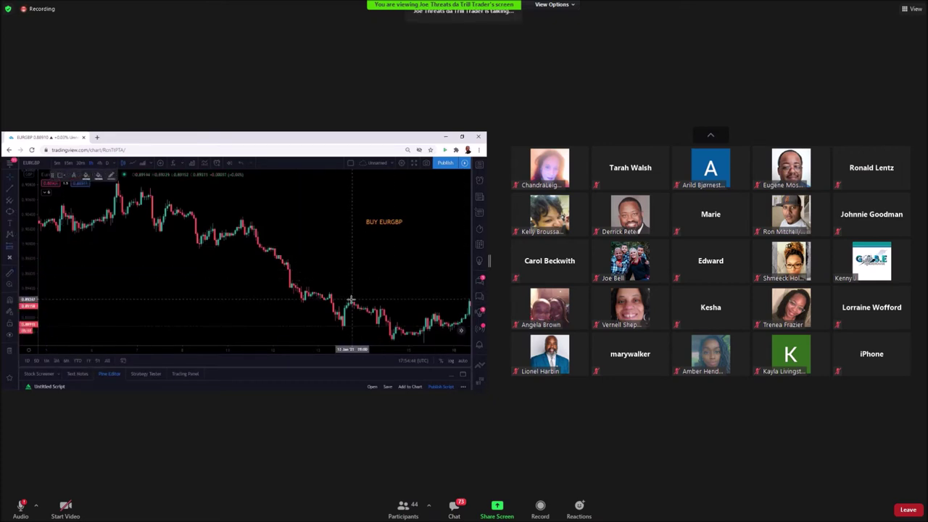
left_click(334, 284)
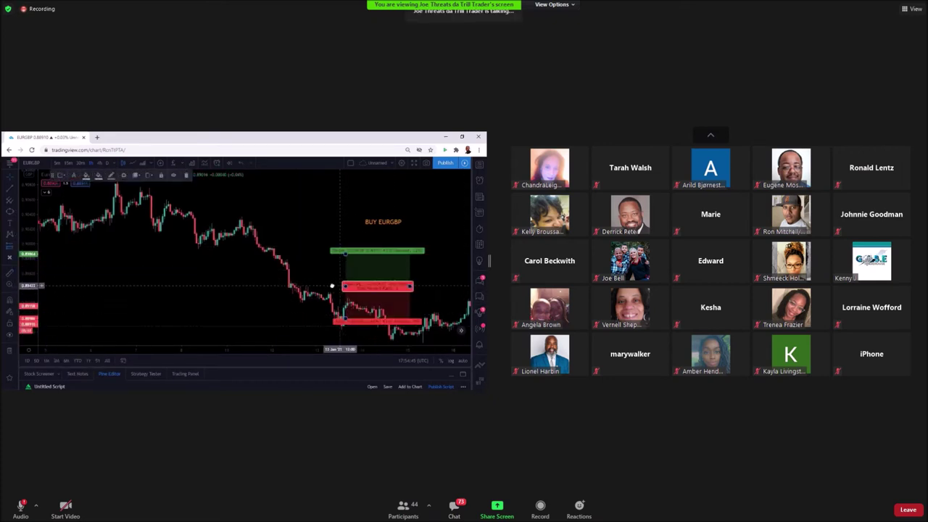
left_click_drag(333, 284, 75, 273)
left_click_drag(124, 243, 254, 239)
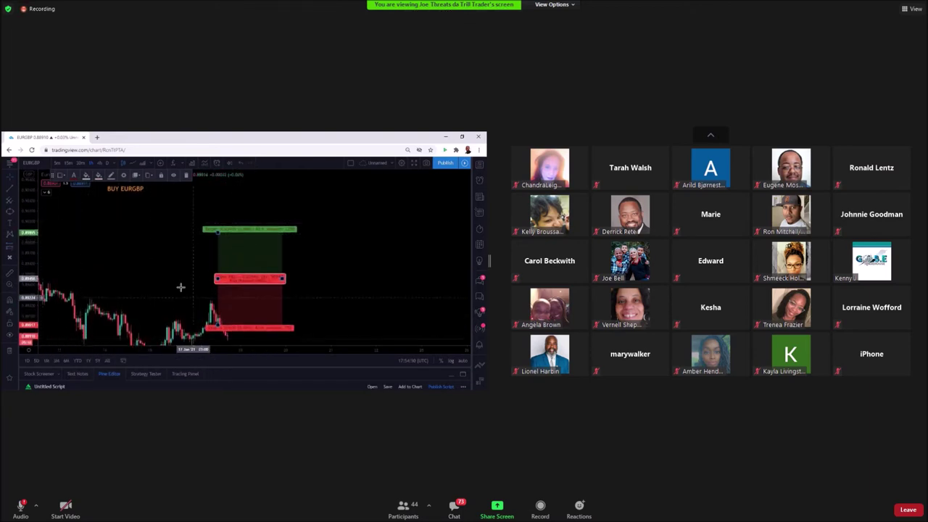
mouse_move(268, 237)
left_mouse_down()
mouse_move(220, 257)
mouse_move(207, 321)
left_mouse_up()
mouse_move(307, 251)
left_mouse_down()
mouse_move(321, 211)
mouse_move(283, 226)
left_mouse_up()
left_click(211, 293)
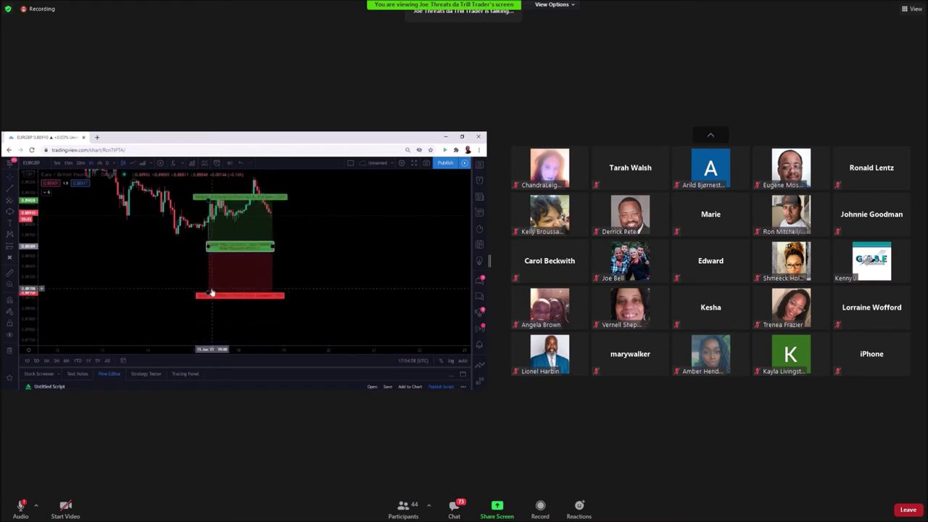
- Tighten the long position's stop to about 0.88389 and raise its target to about 0.89228, near the latest swing high
left_click_drag(208, 292, 208, 270)
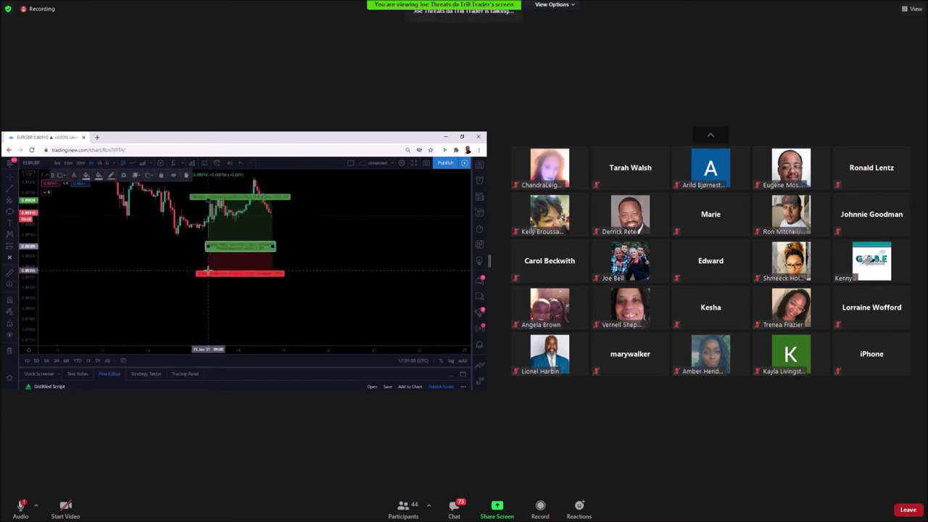
left_click_drag(303, 227, 304, 253)
left_click(210, 219)
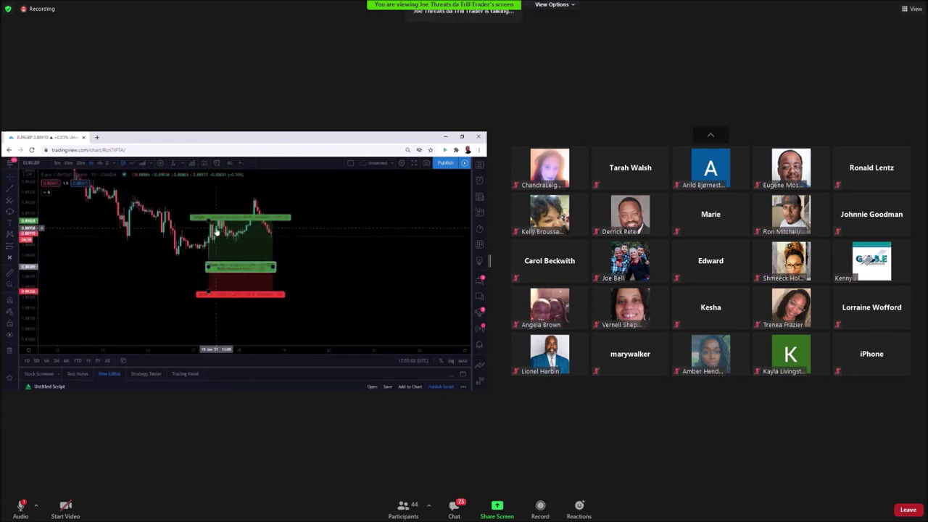
left_click_drag(209, 219, 221, 195)
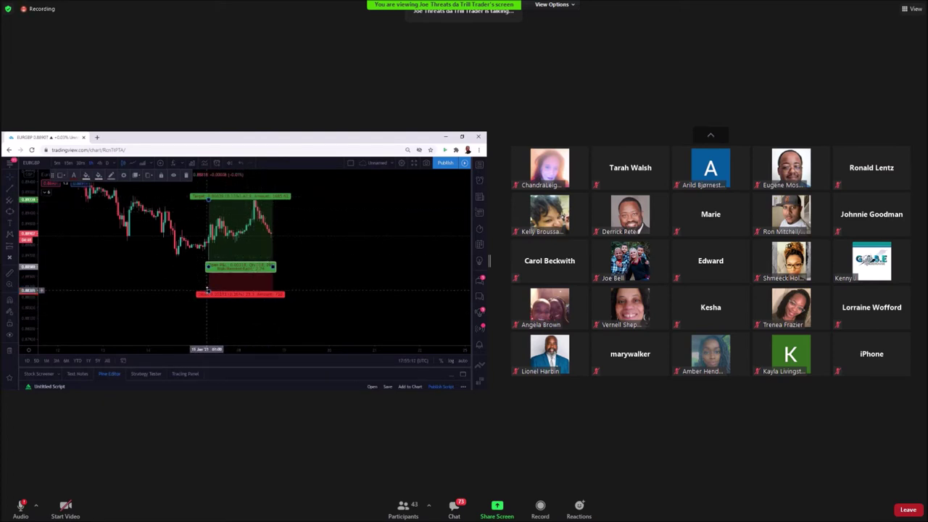
left_click_drag(207, 290, 209, 287)
left_click(459, 256)
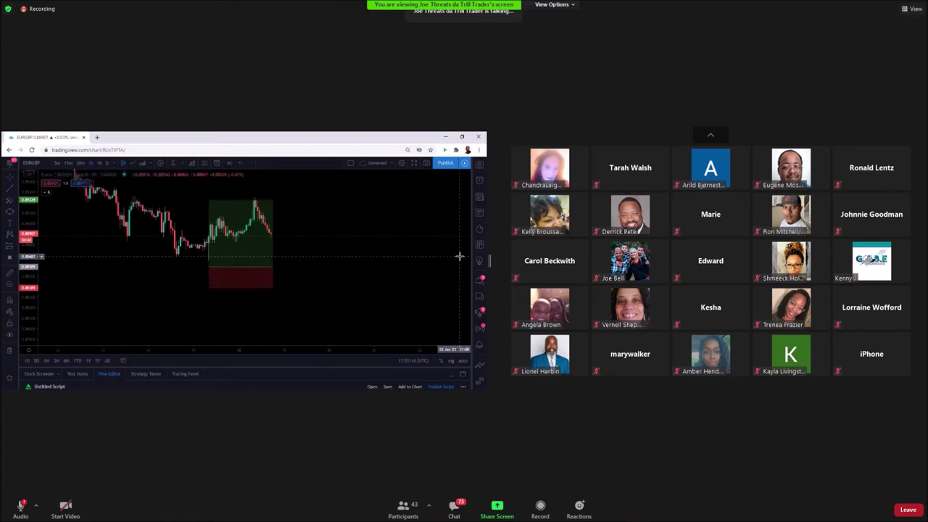
- Try sketching a zigzag Ghost Feed with three rises and two falls in the empty area beneath the price
left_click_drag(340, 253, 386, 279)
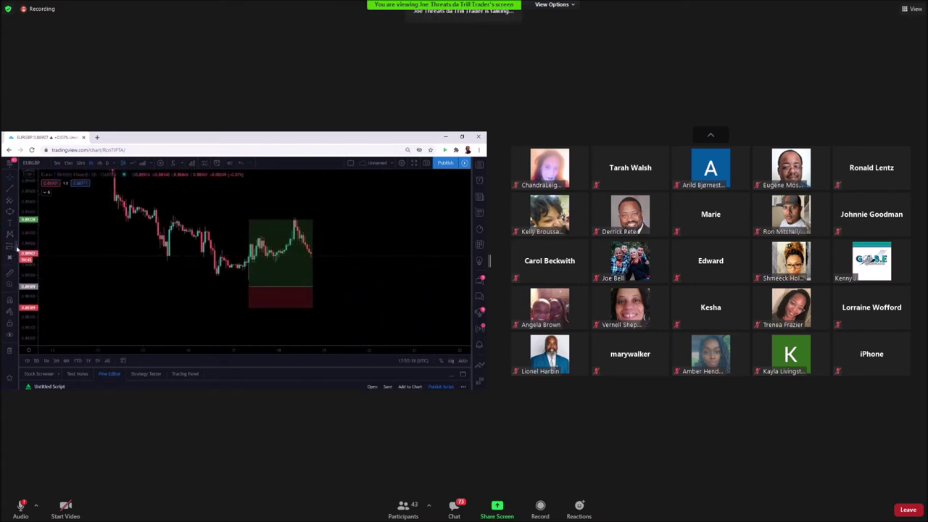
left_click(17, 247)
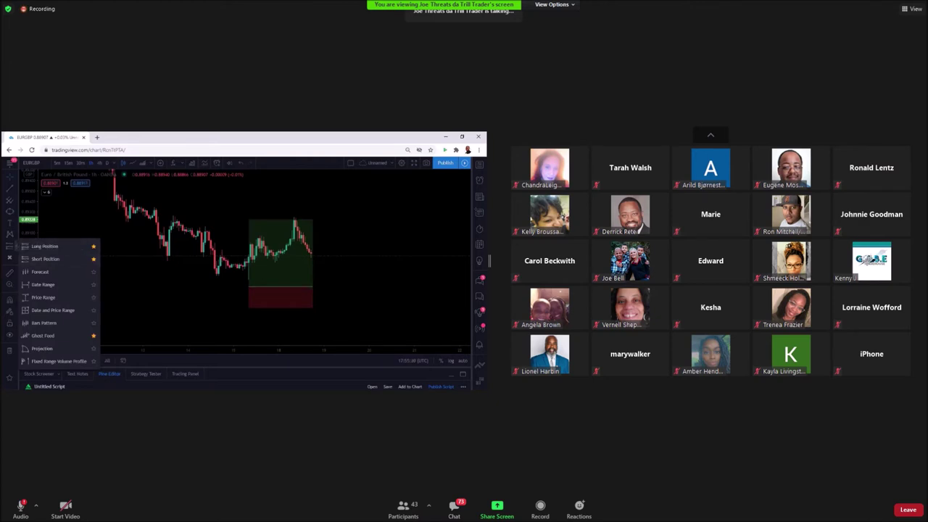
left_click(64, 339)
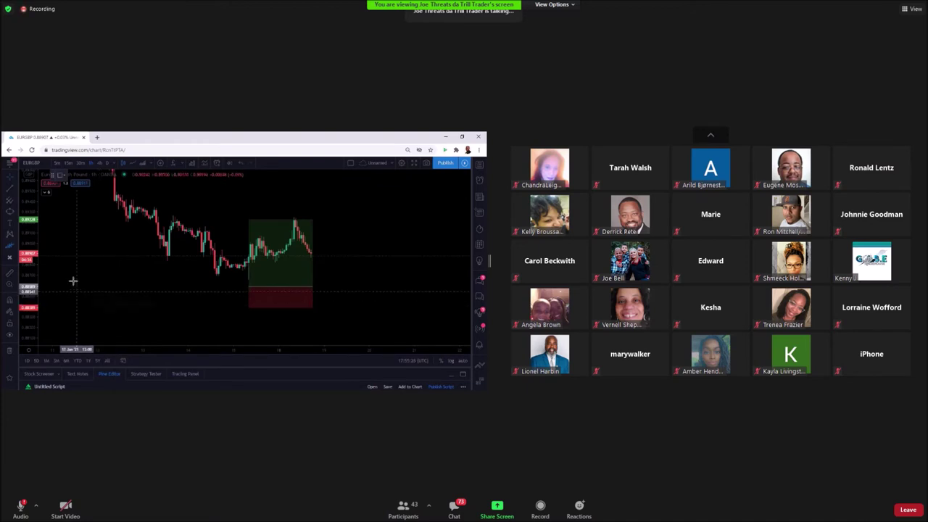
left_click(96, 311)
left_click(129, 266)
left_click(153, 316)
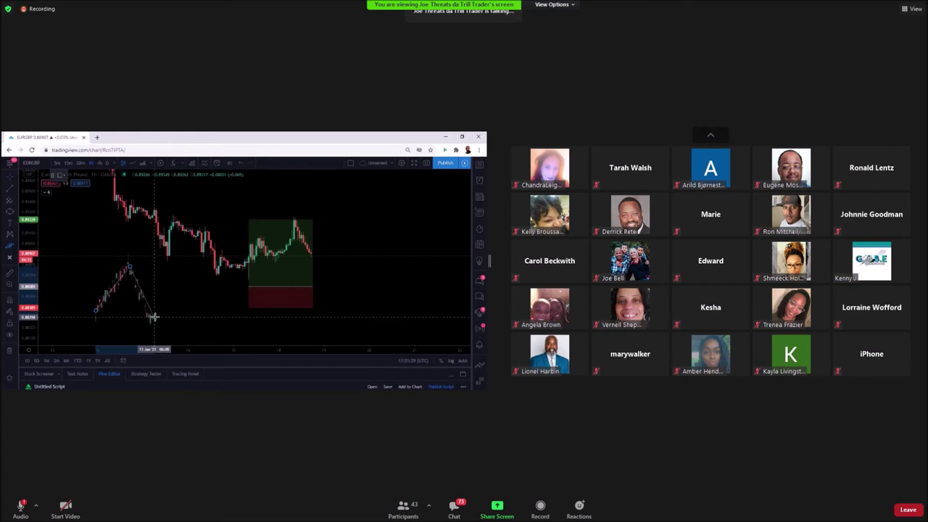
left_click(186, 273)
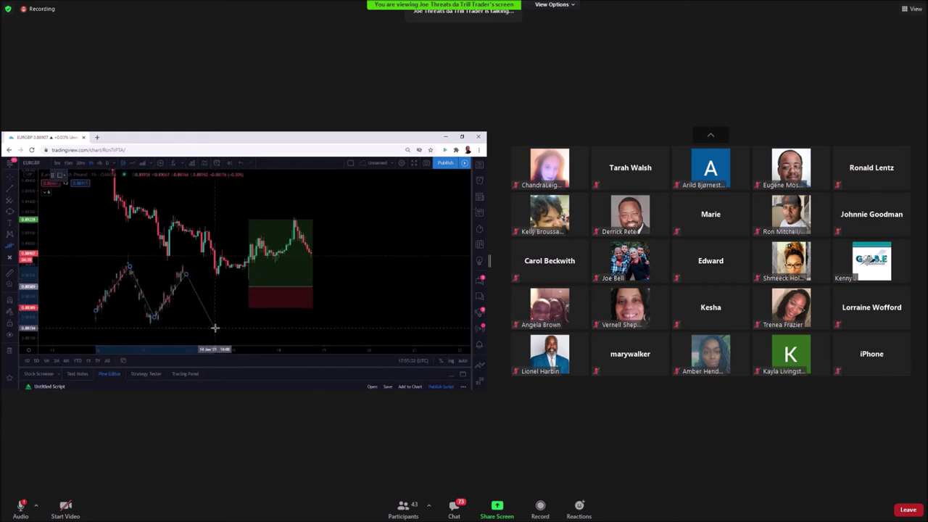
left_click(214, 324)
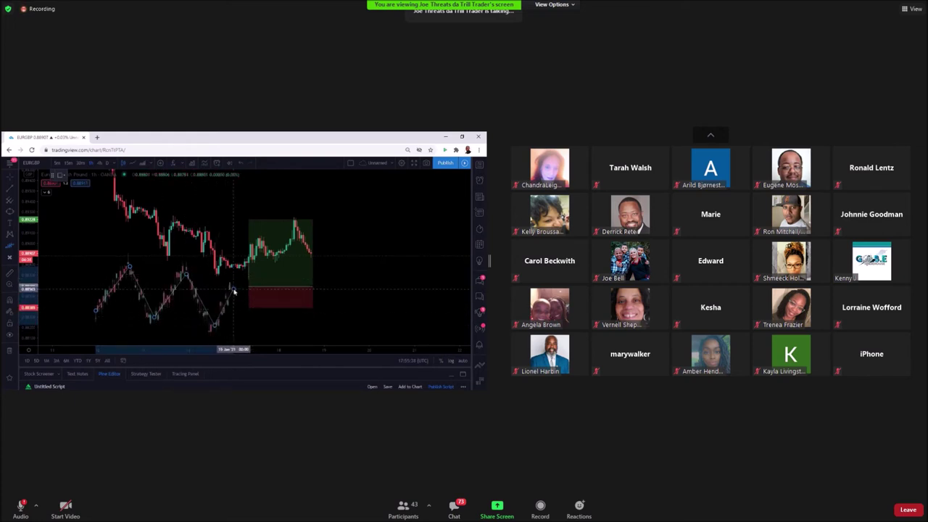
left_click(232, 289)
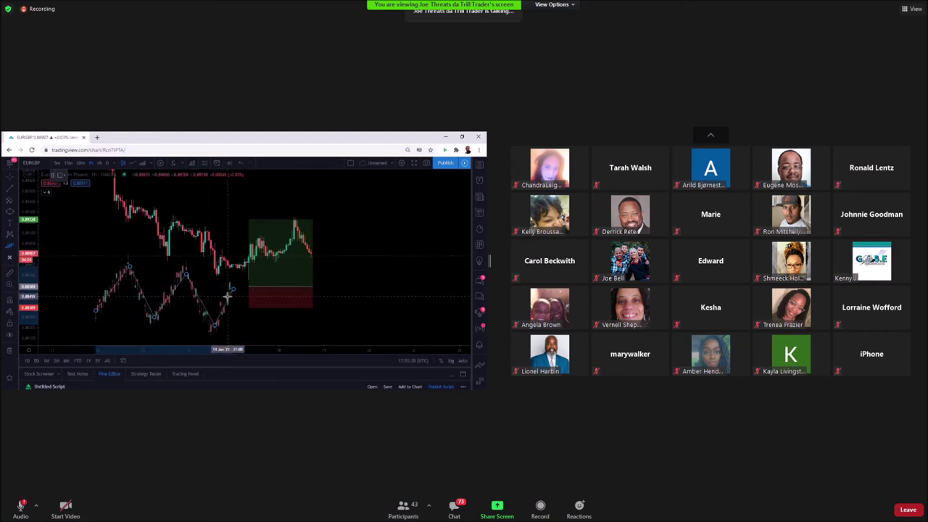
key("Escape")
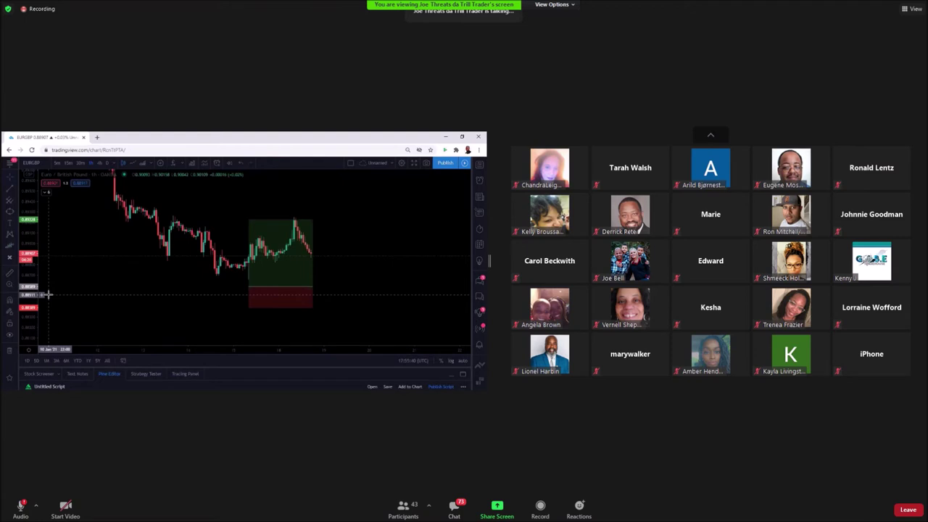
- Place an X icon at the 14 January swing low and colour it yellow
left_click(13, 261)
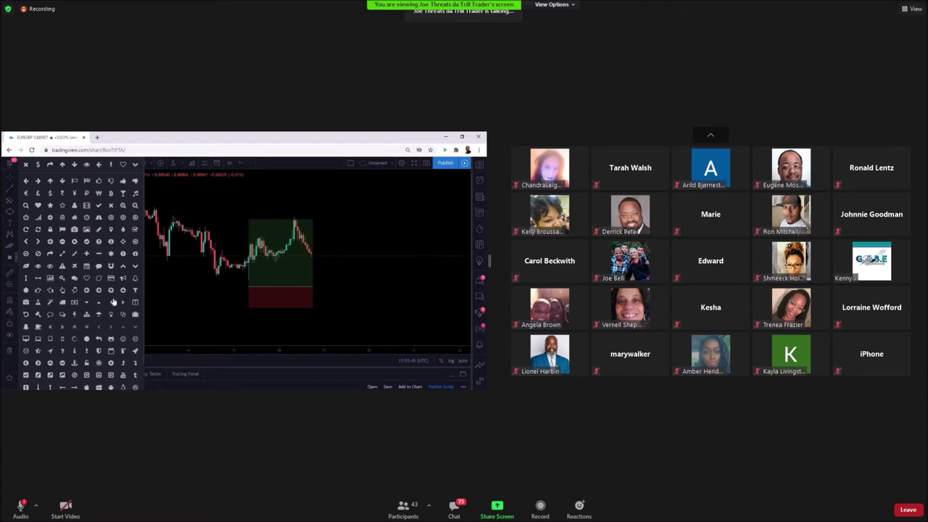
left_click(10, 259)
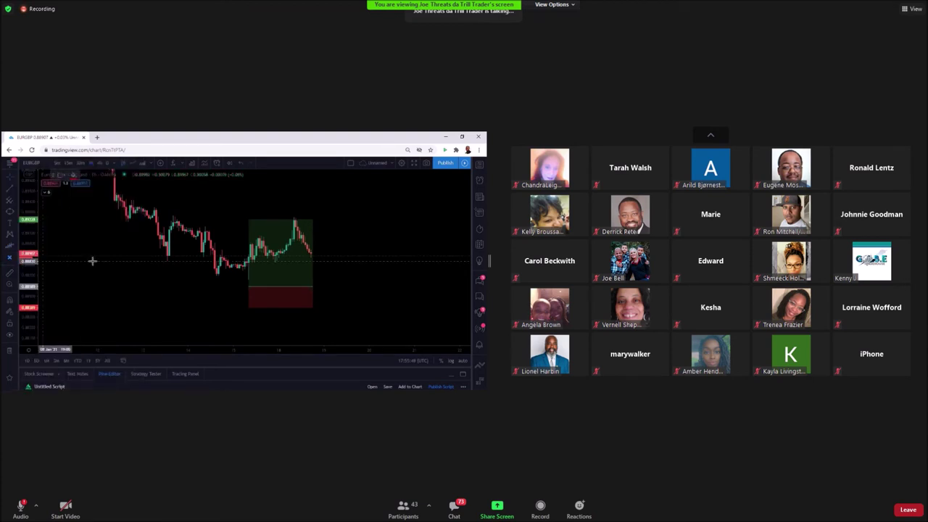
left_click(216, 276)
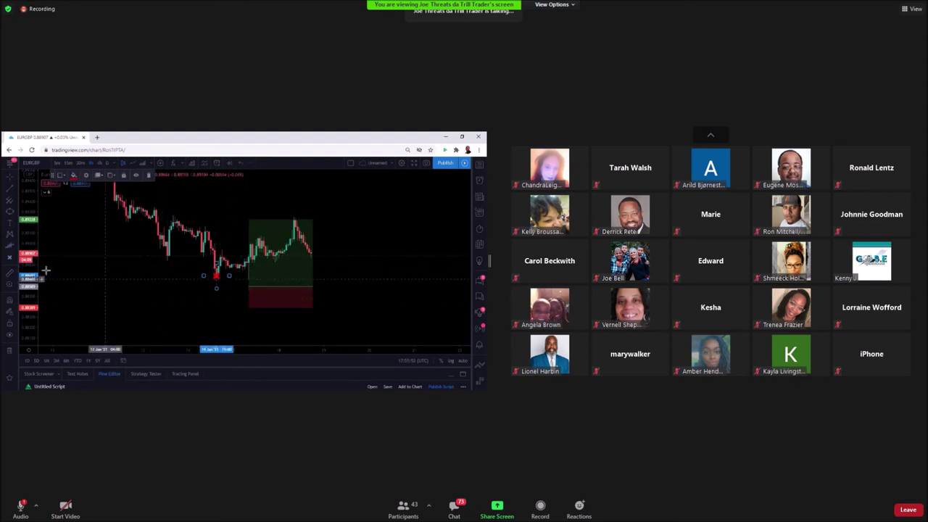
left_click(74, 177)
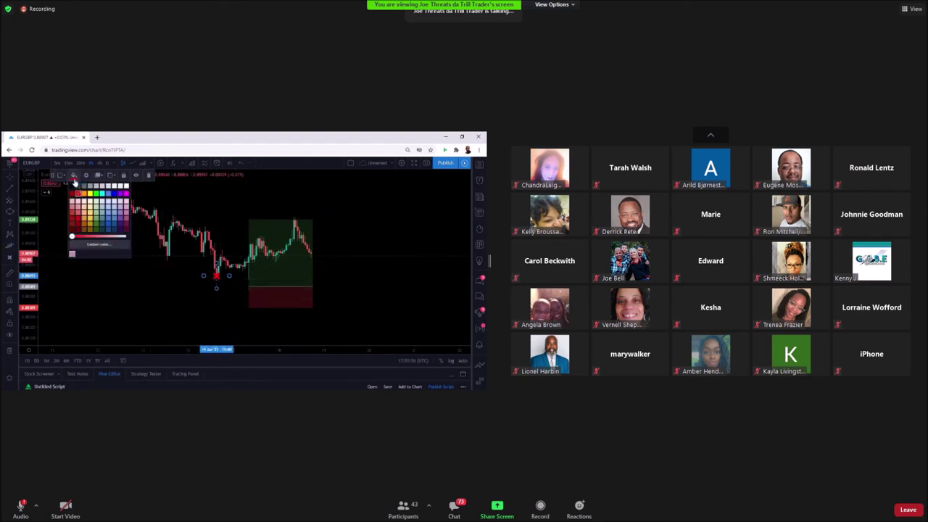
left_click(87, 194)
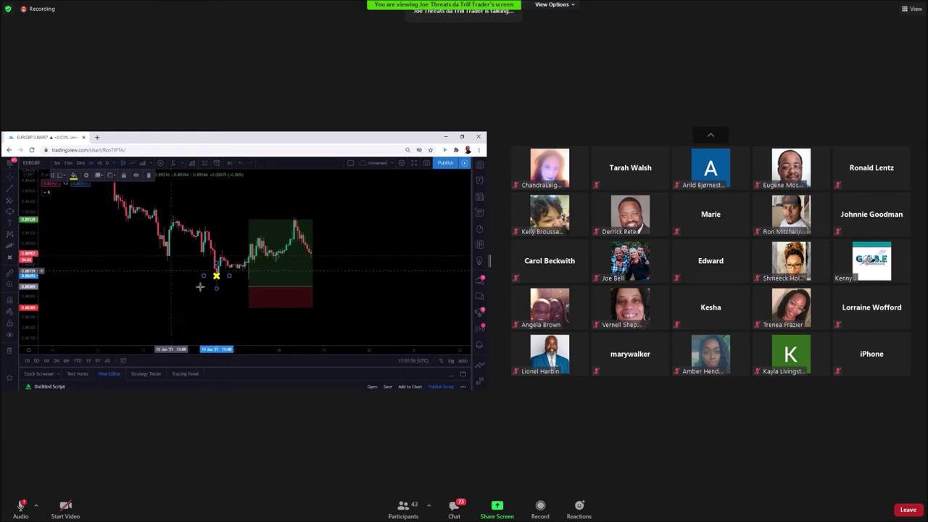
- Delete the yellow X icon from the 14 January low
left_click(430, 277)
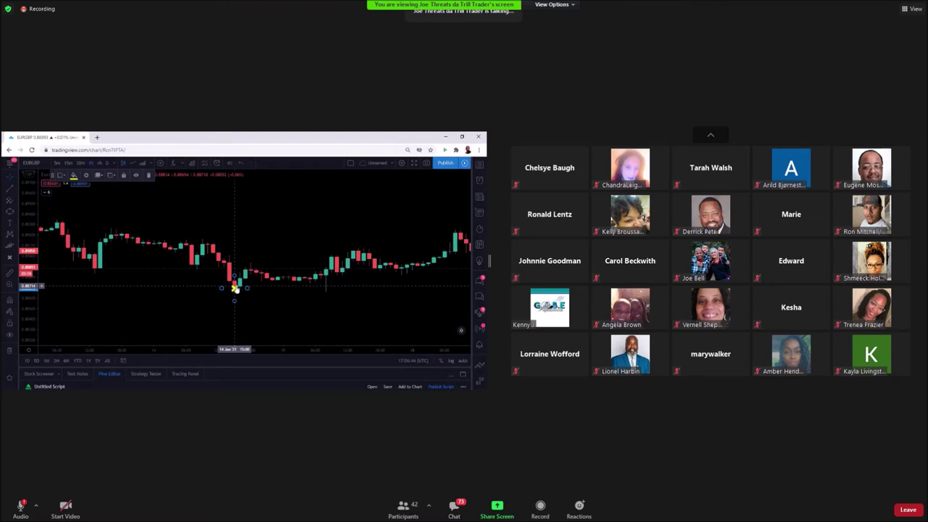
left_click(150, 178)
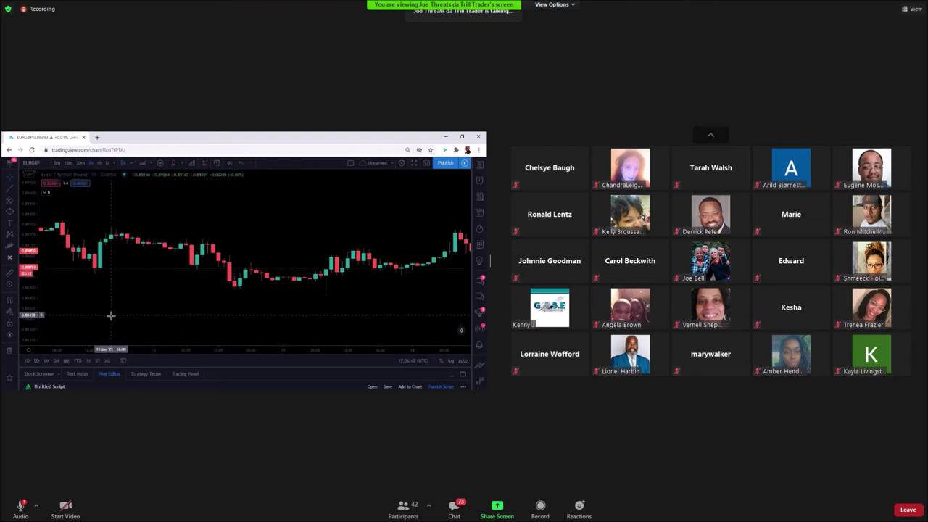
left_click_drag(108, 315, 130, 307)
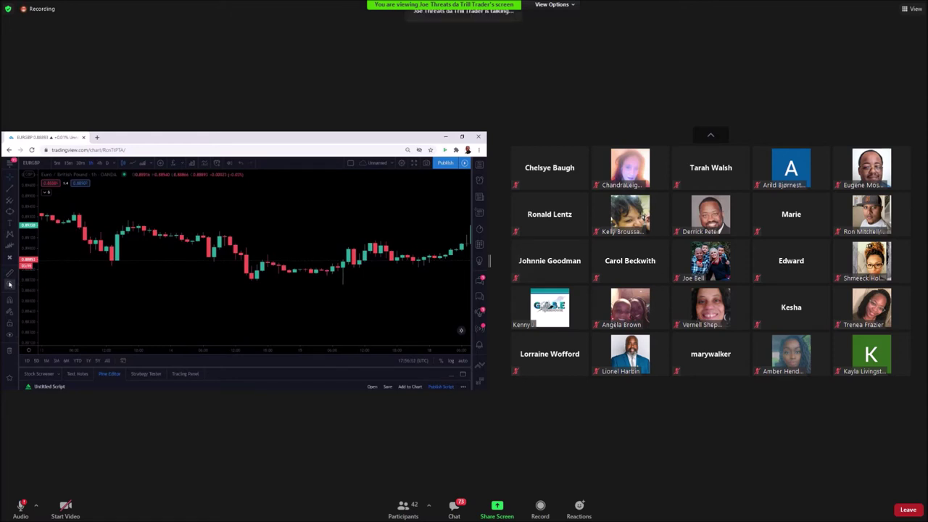
scroll(193, 283, "up", 2)
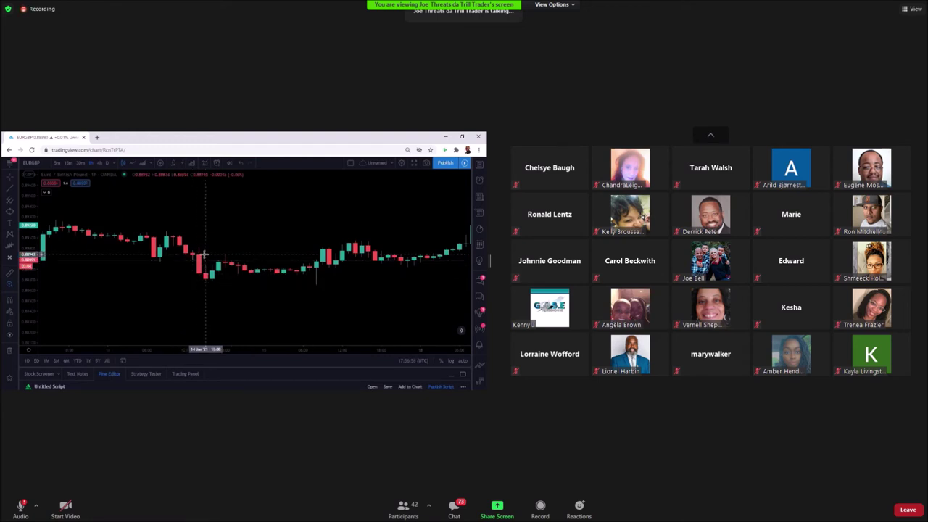
scroll(203, 257, "down", 2)
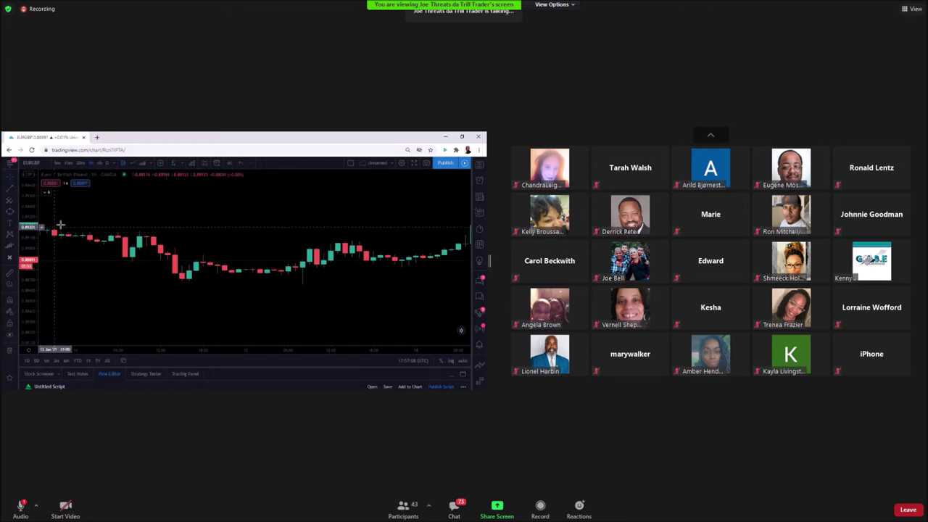
- Place a horizontal line across the chart just beneath the 14 January swing low
left_click(18, 187)
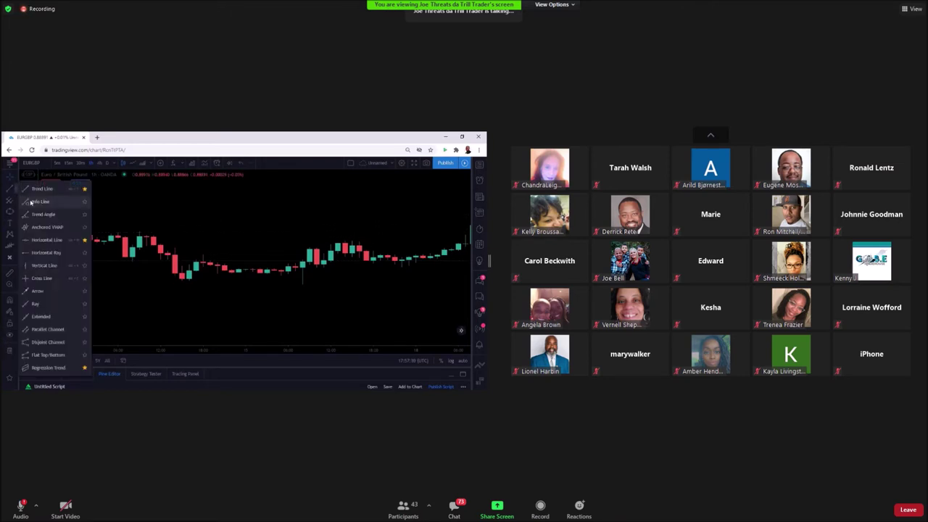
left_click(45, 240)
left_click(45, 226)
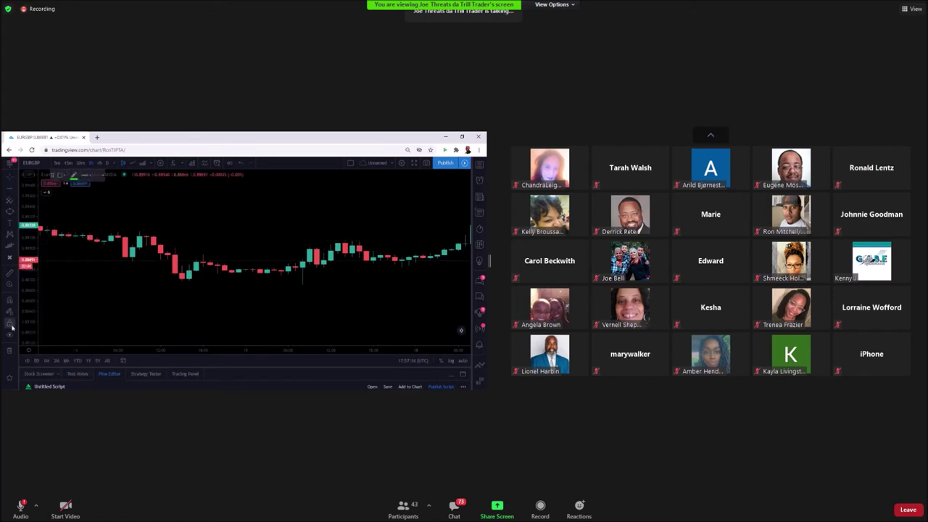
left_click(339, 281)
left_click(341, 247)
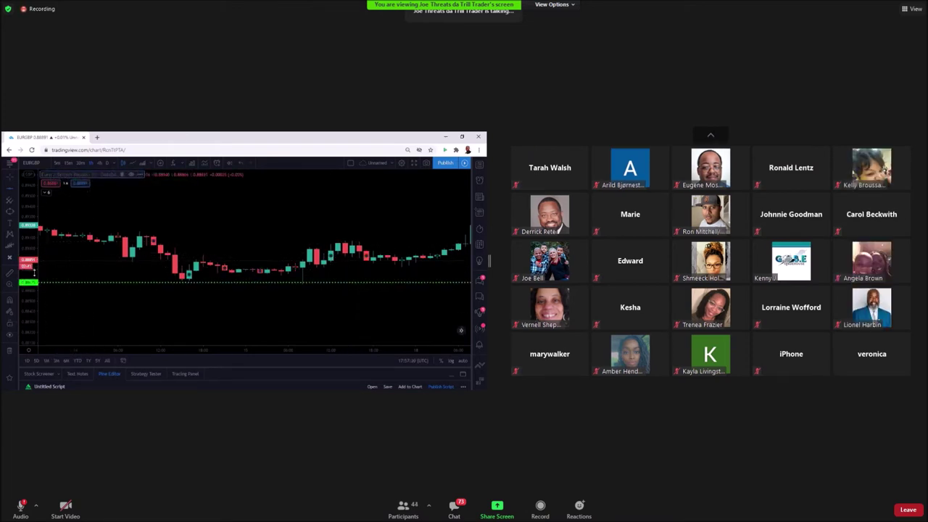
- Turn on Stay in Drawing Mode and lock all drawing tools
left_click(9, 312)
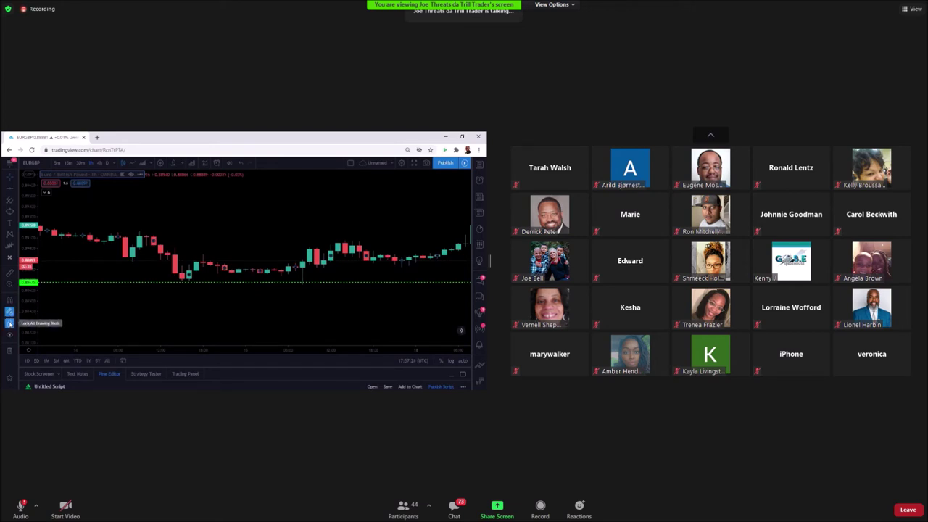
left_click(9, 321)
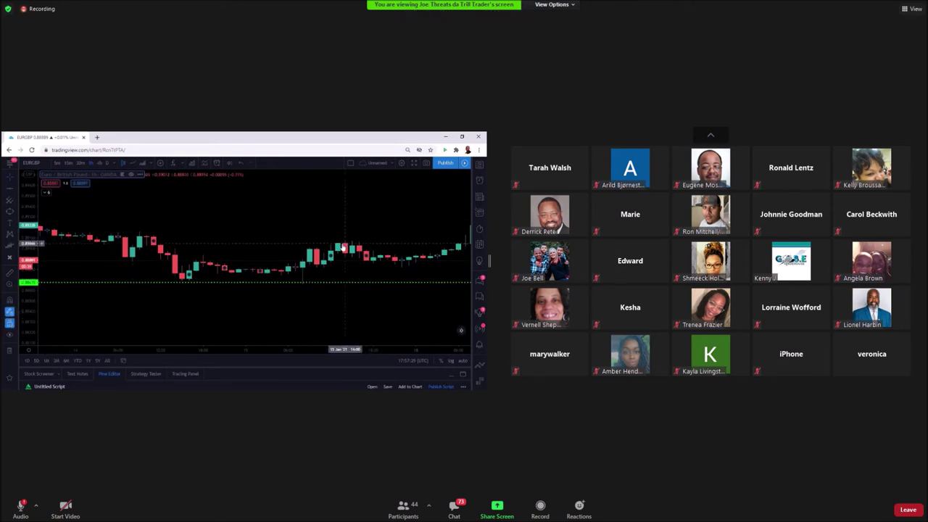
- Place seven more horizontal lines in a row at spaced levels above, through and beneath the price action
left_click(17, 190)
left_click(44, 241)
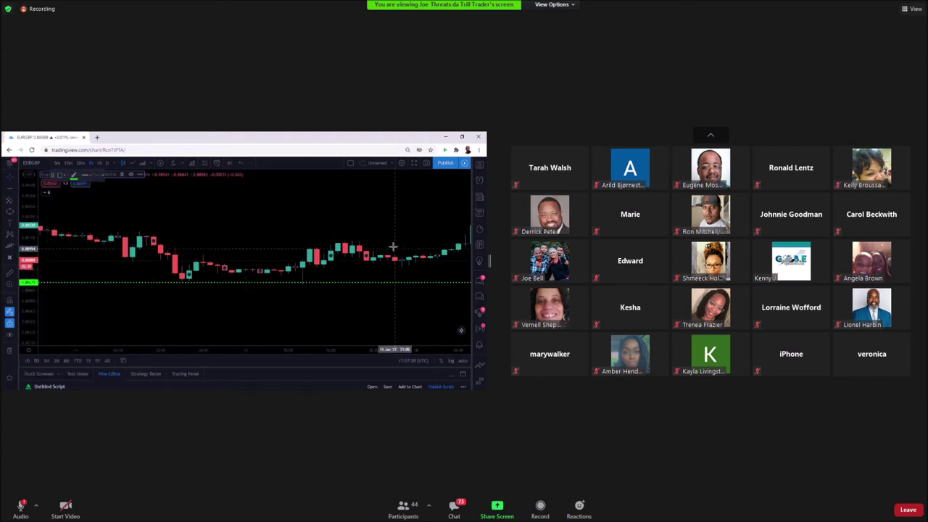
left_click(393, 241)
left_click(342, 317)
left_click(336, 209)
left_click(330, 297)
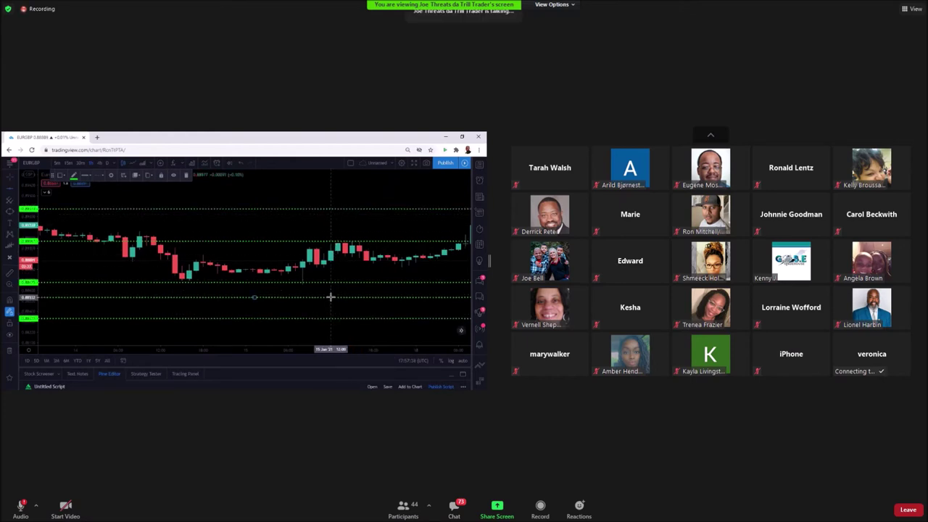
left_click(324, 222)
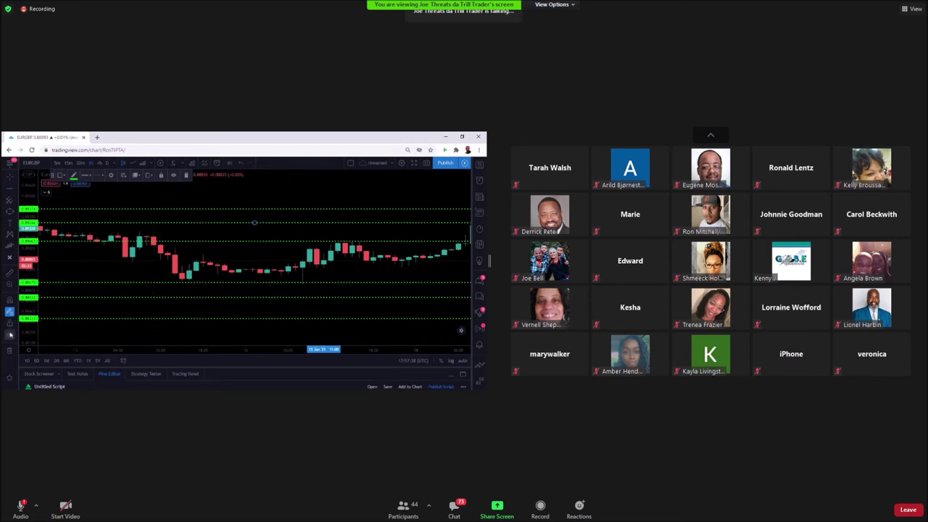
left_click(209, 259)
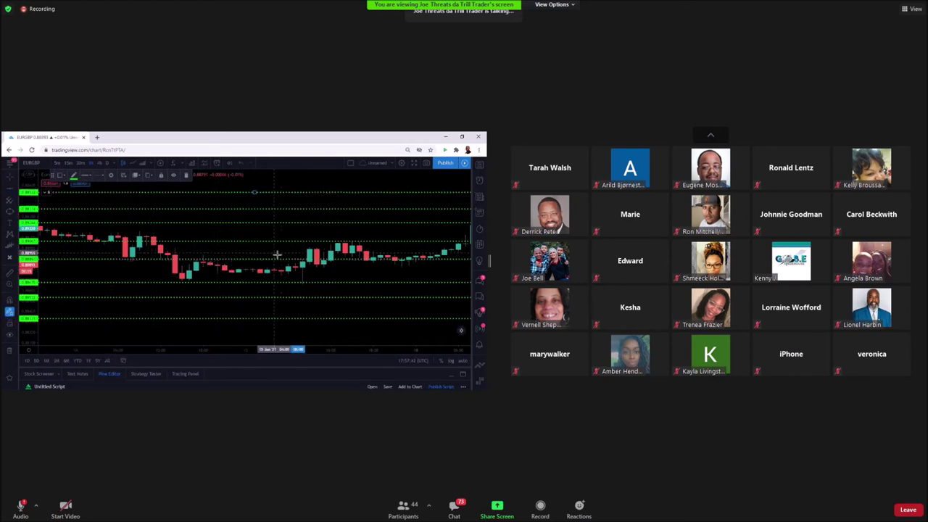
scroll(277, 256, "down", 3)
scroll(277, 256, "up", 3)
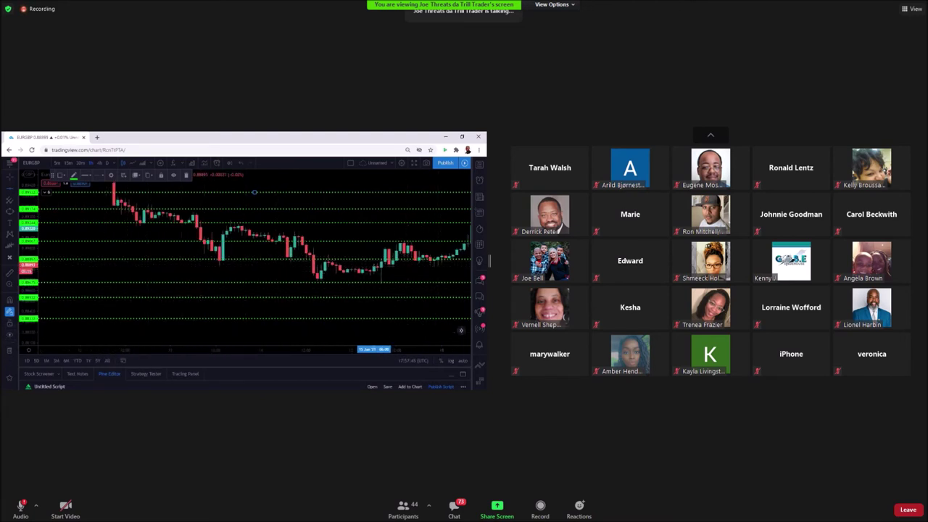
- Show the favourite drawing tools toolbar and draw a Path that rises, falls, and rises again to about the highest horizontal line
left_click(9, 378)
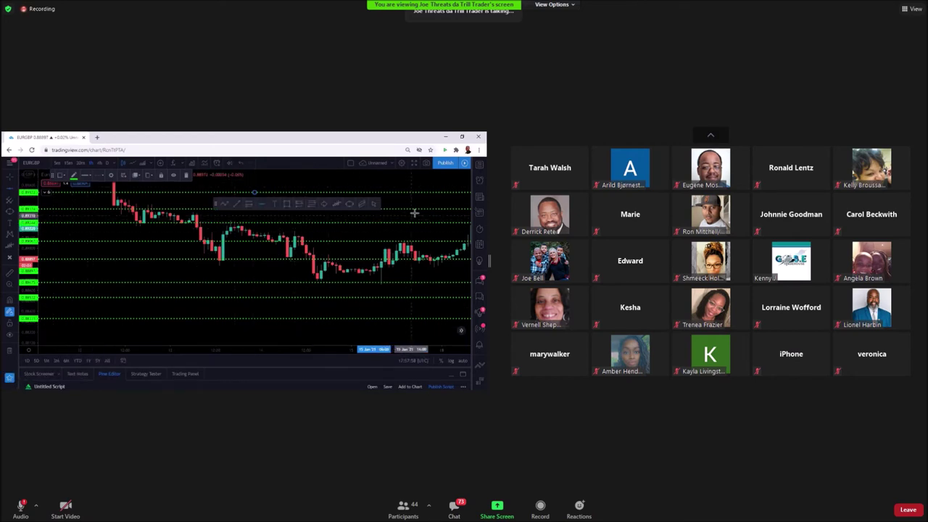
left_click(225, 204)
left_click(321, 239)
left_click(339, 213)
left_click(358, 254)
double_click(430, 195)
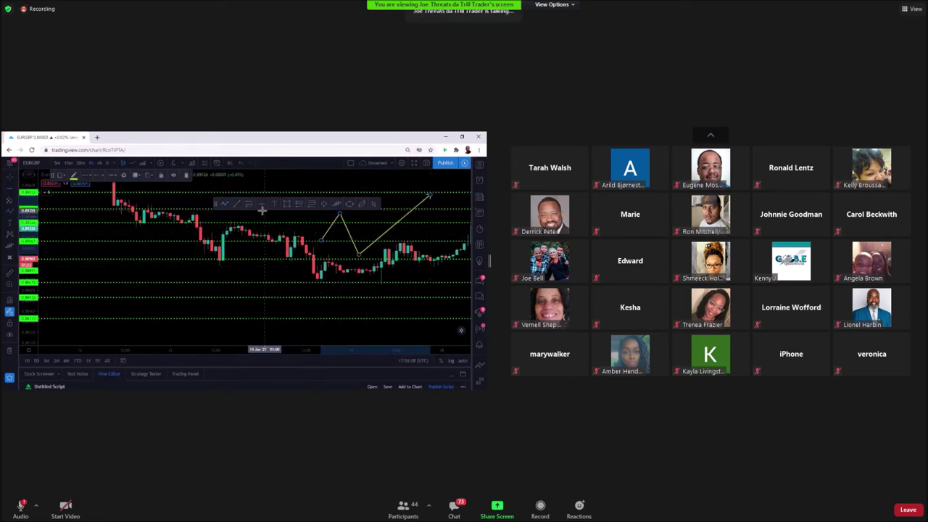
- Draw a descending trend line under the lows from about 12 January to 13 January
left_click(113, 206)
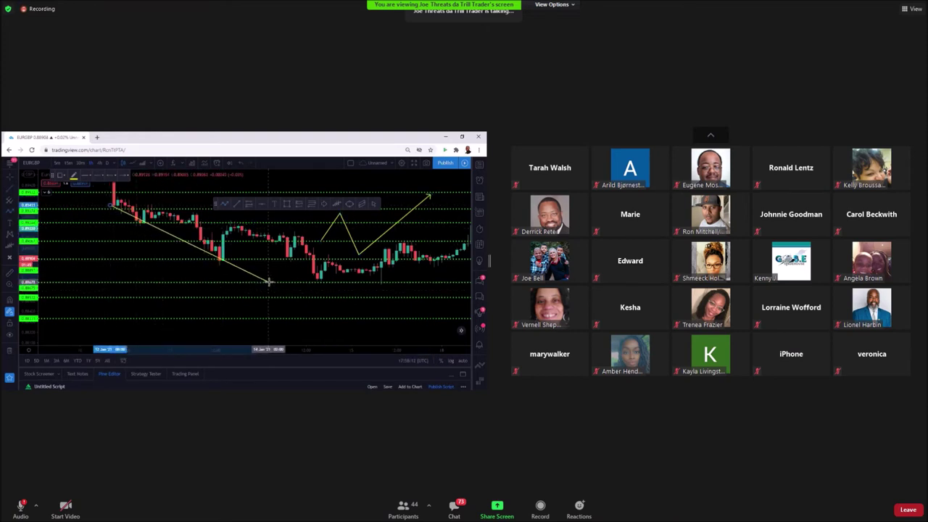
left_click(245, 272)
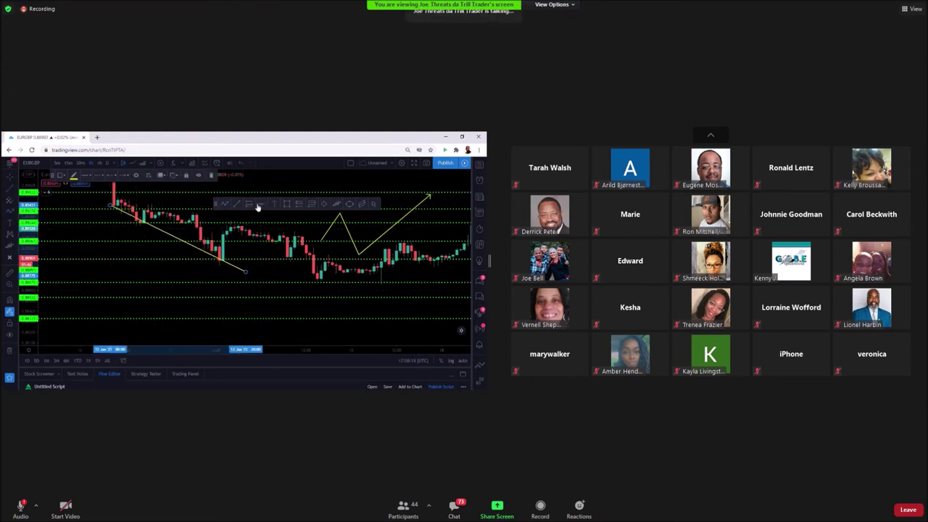
left_click(253, 206)
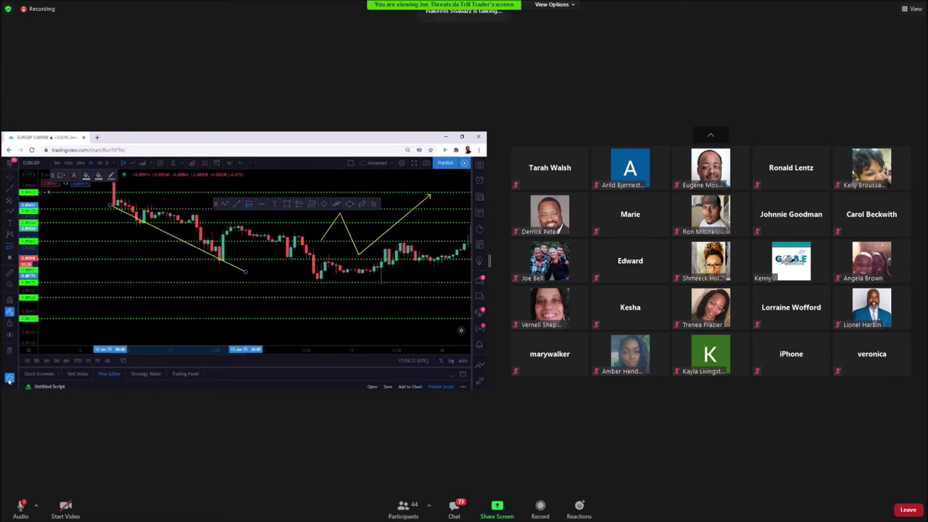
- Review which shape drawing tools are marked as favourites
left_click(15, 212)
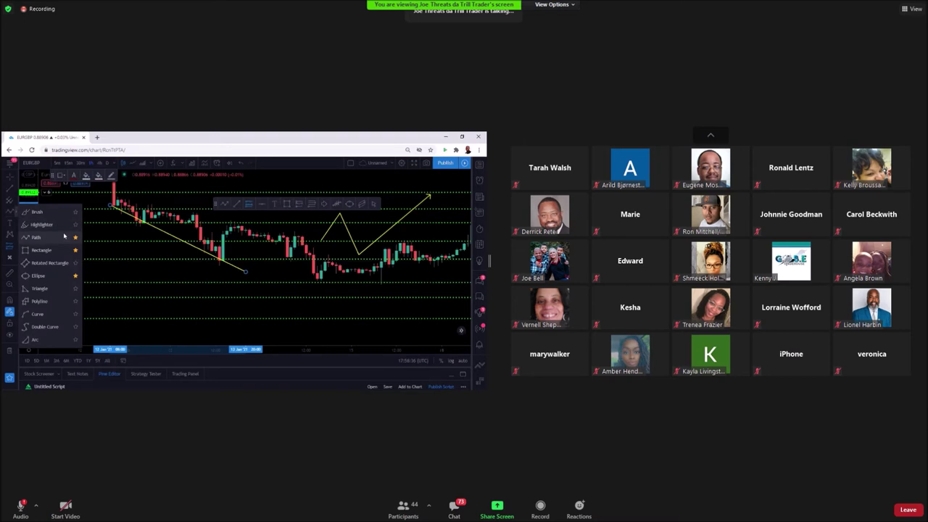
left_click(74, 276)
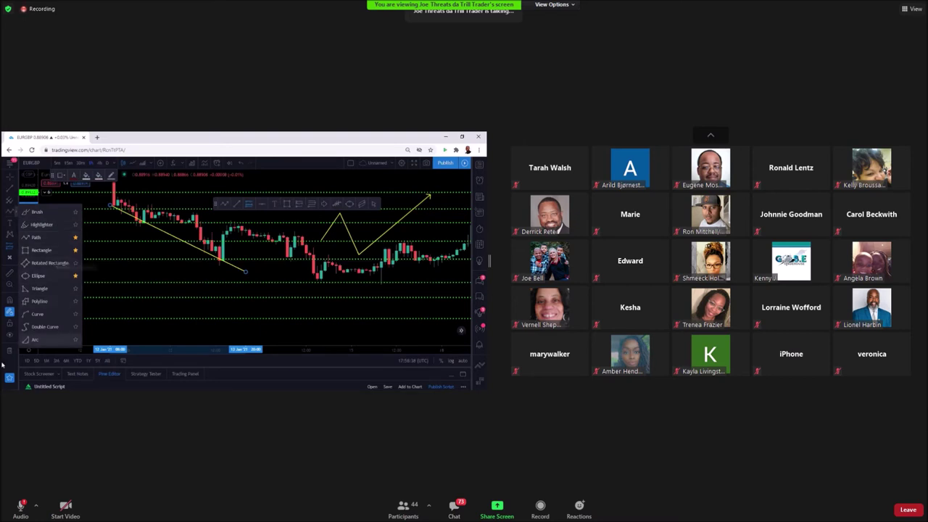
left_click(11, 367)
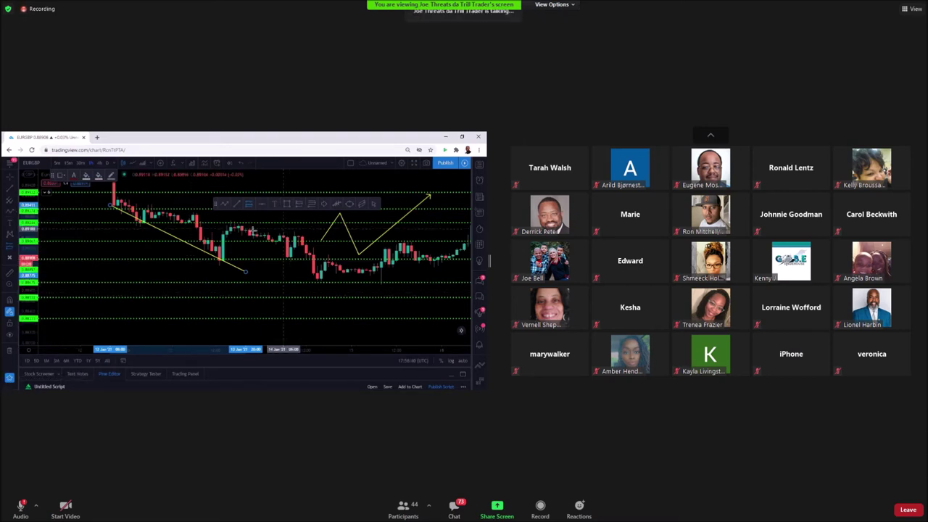
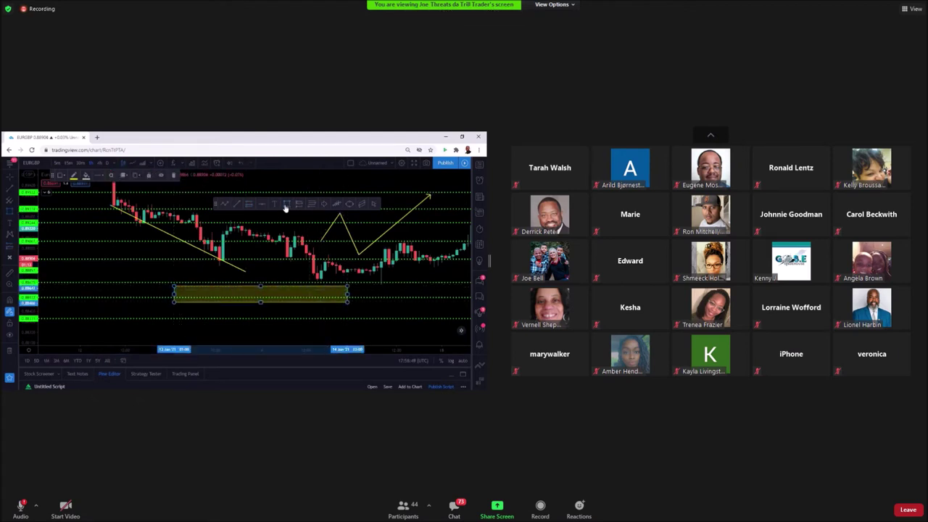
- Add the text label SELL beneath the start of the descending trend line
left_click(98, 276)
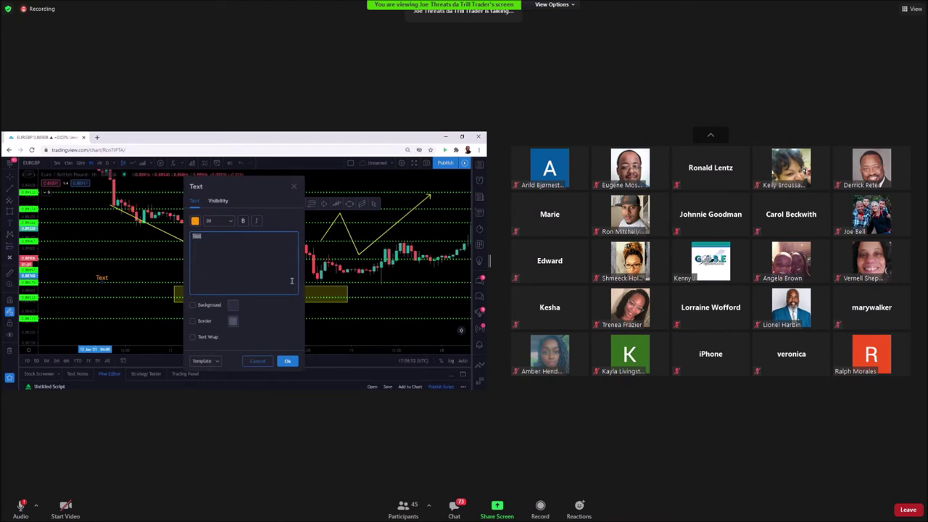
type("SELL")
left_click(287, 361)
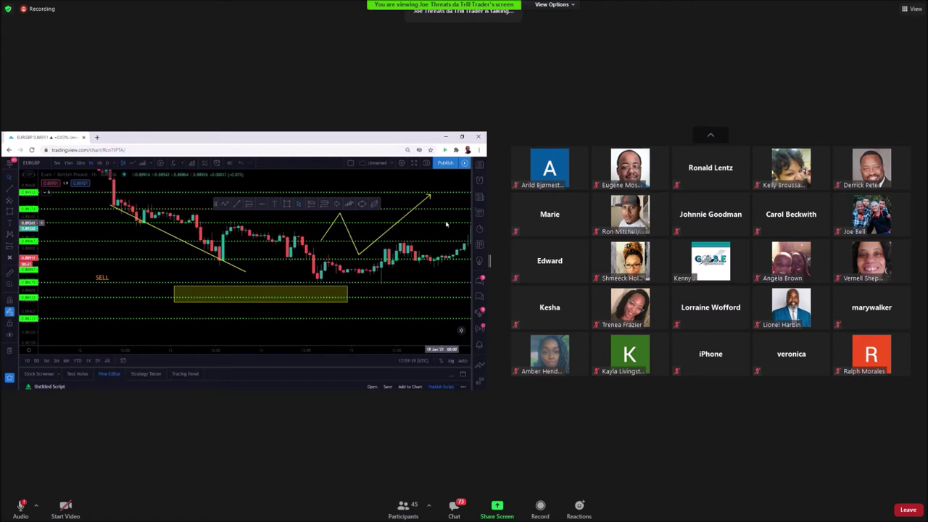
- Hide the favourite drawing tools toolbar
left_click_drag(440, 224, 390, 234)
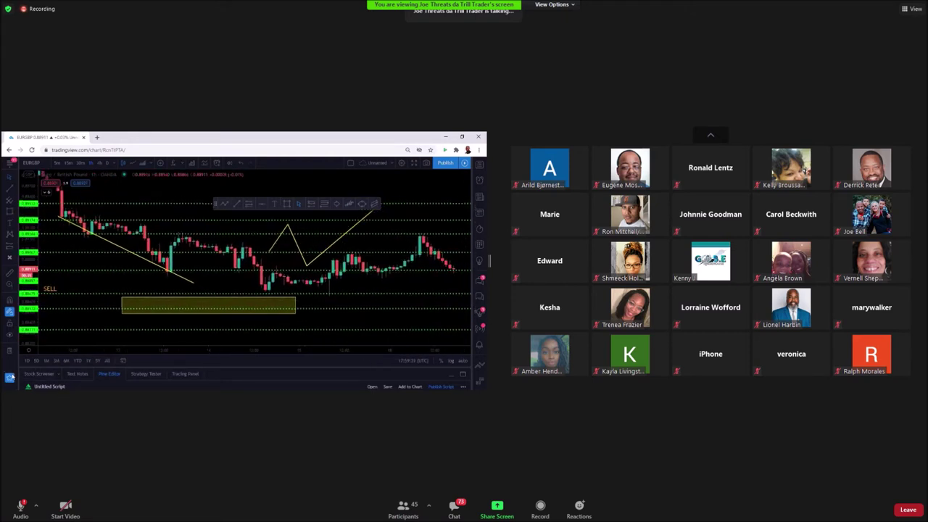
left_click(10, 377)
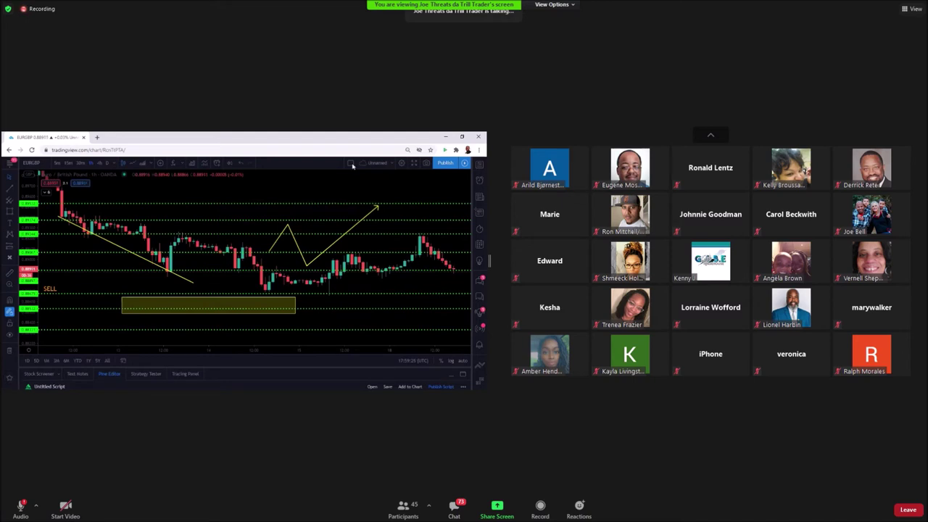
- Remove all drawings from the EURGBP chart at once
left_click_drag(171, 190, 313, 186)
left_click_drag(233, 232, 230, 231)
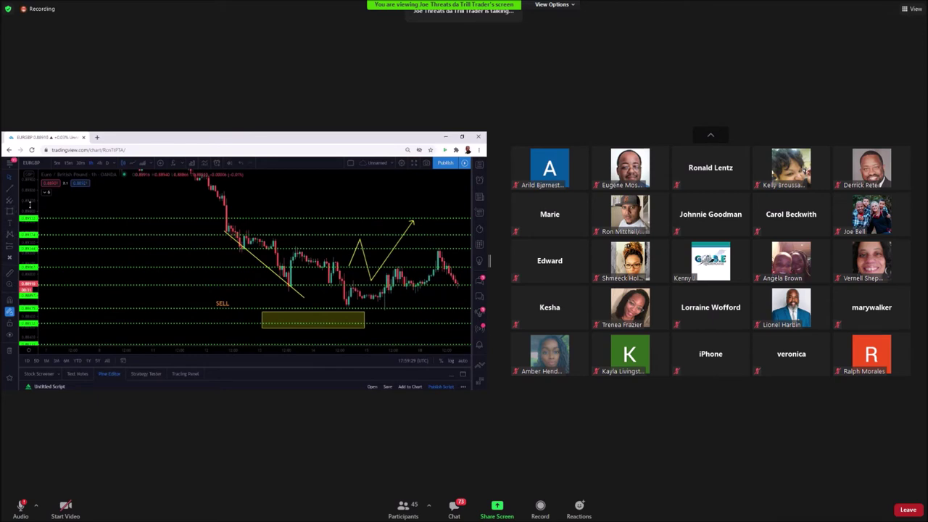
right_click(292, 305)
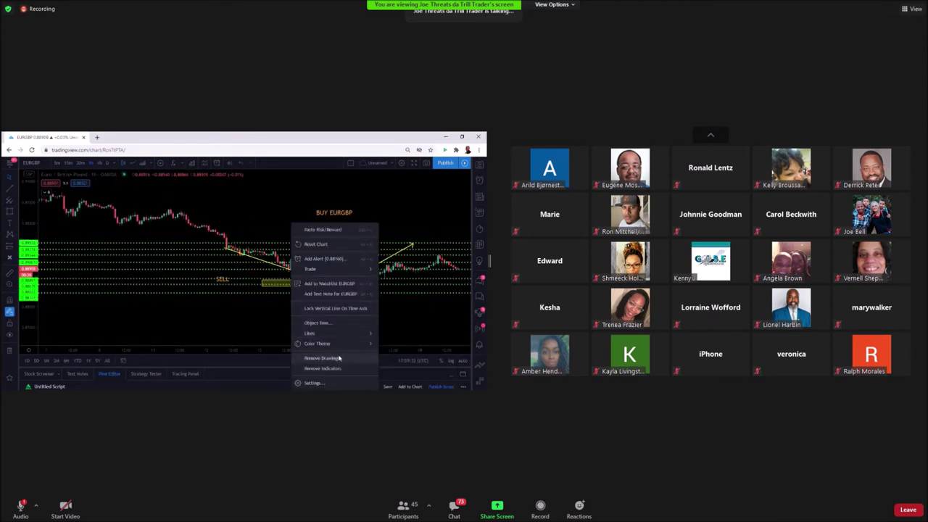
left_click(340, 361)
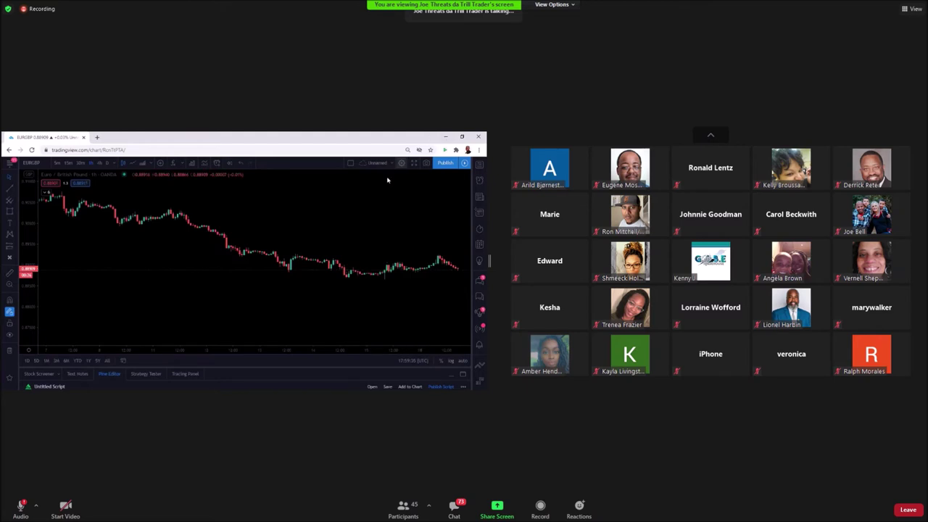
- Undo the removal of the drawings
left_click_drag(355, 210, 332, 240)
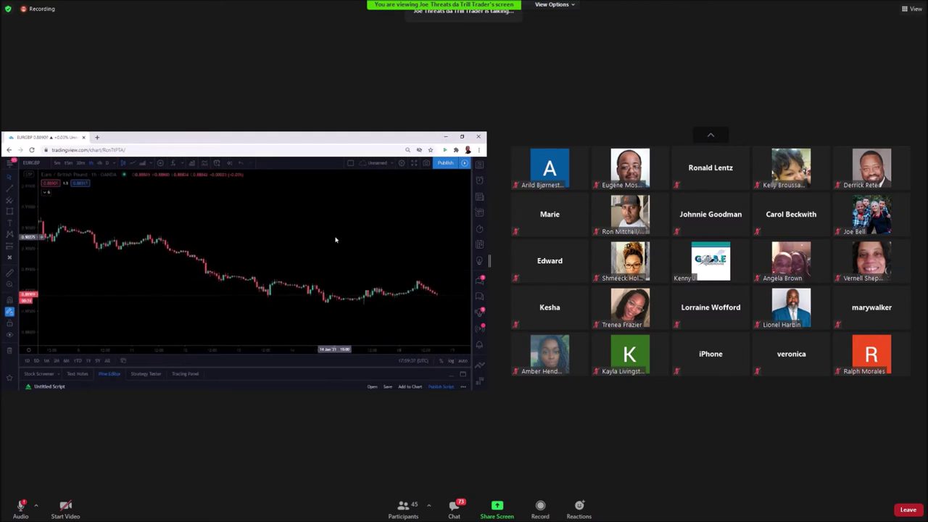
scroll(335, 239, "up", 2)
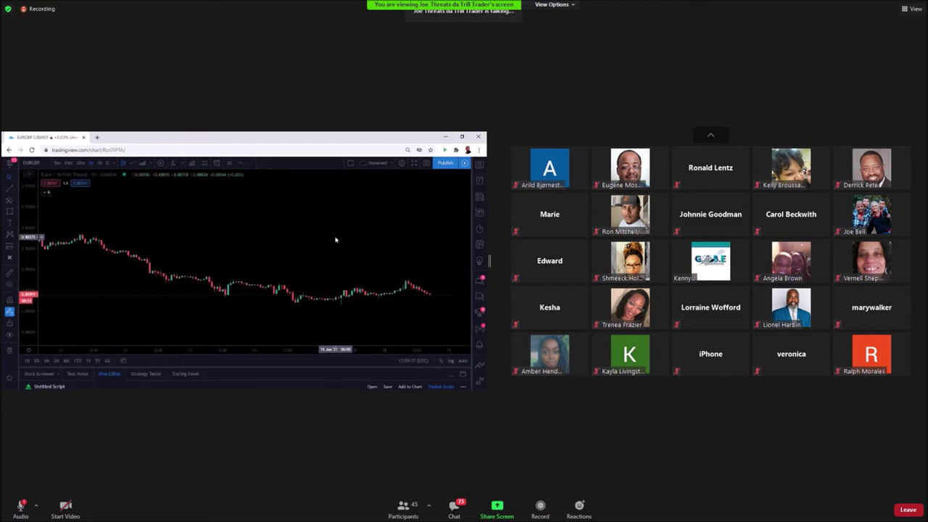
left_click(241, 164)
left_click(241, 164)
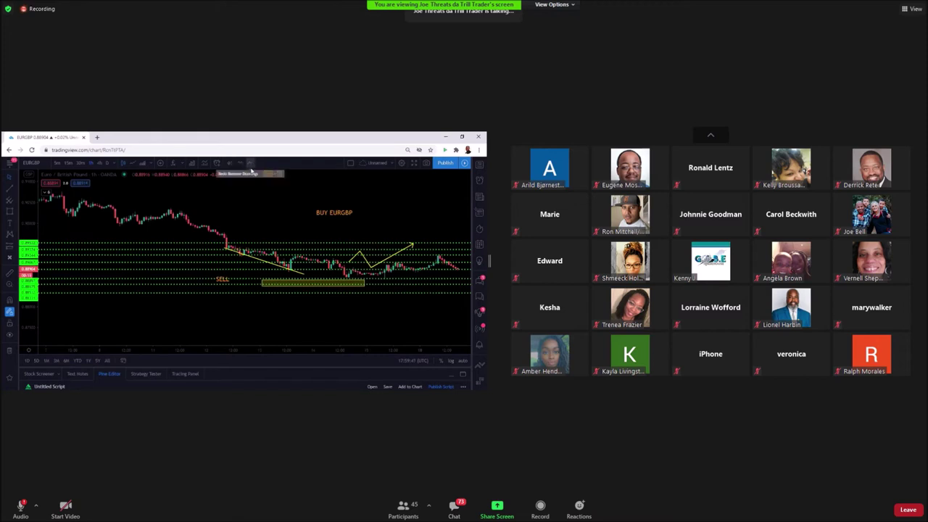
- Delete the BUY EURGBP text and remove all remaining drawings from the chart
left_click(334, 213)
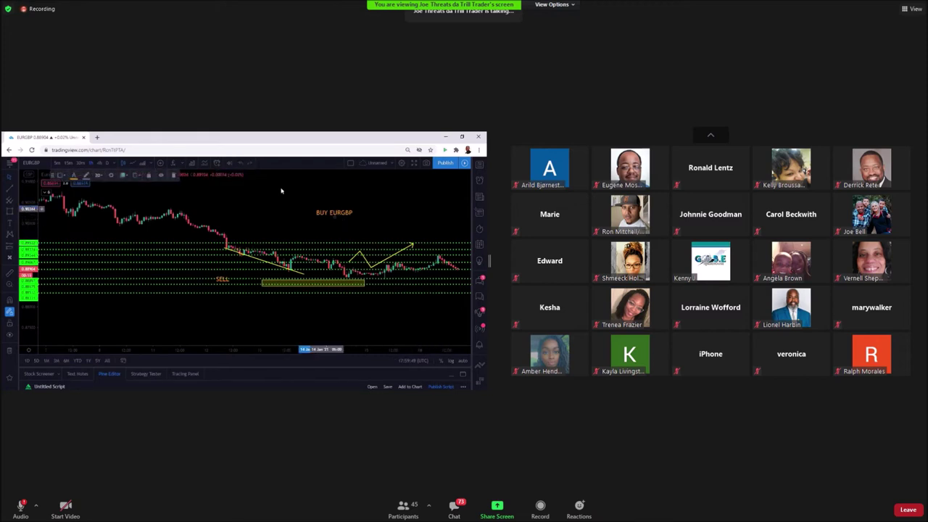
left_click(175, 176)
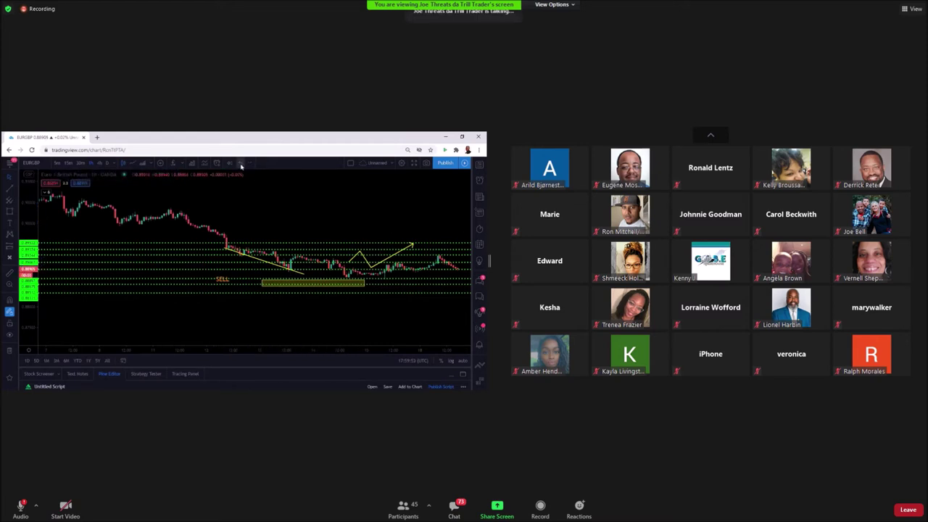
right_click(259, 215)
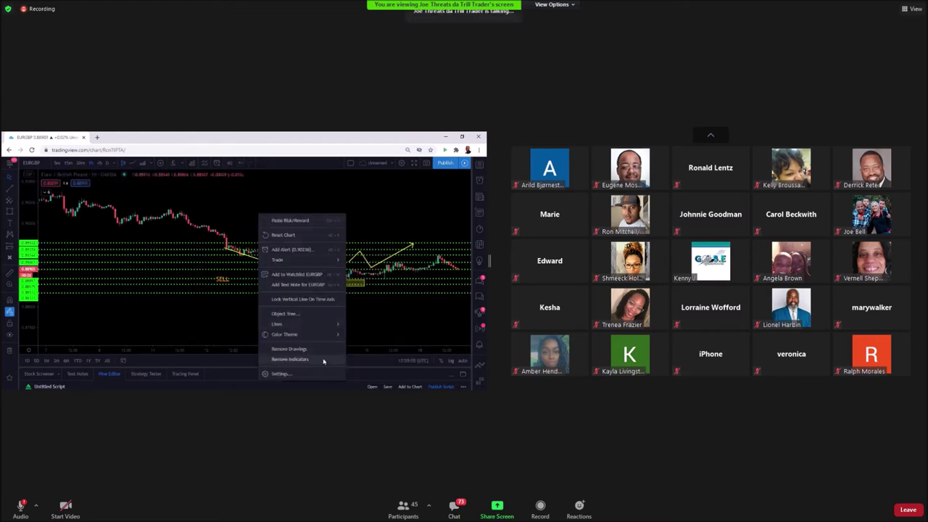
left_click(285, 351)
left_click_drag(373, 213, 385, 248)
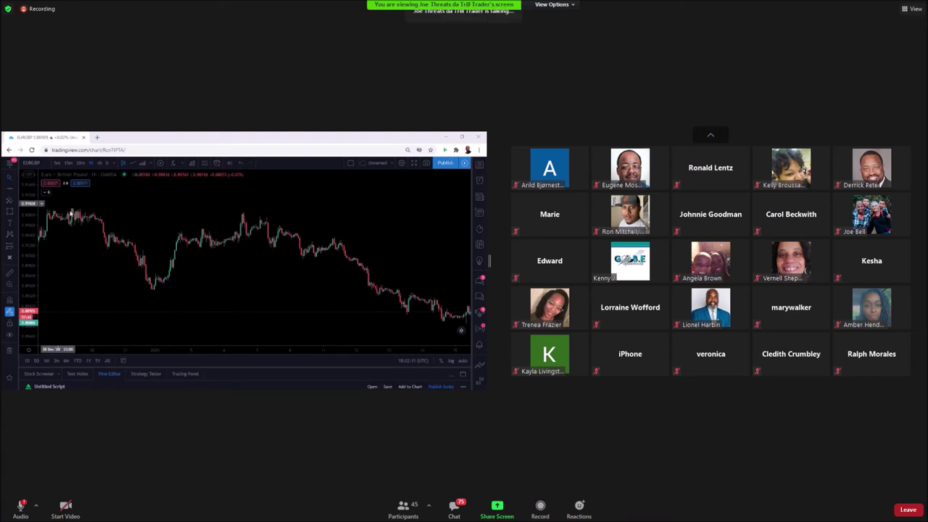
- Close the symbol search and split the view into two charts stacked one above the other
scroll(176, 211, "right", 5)
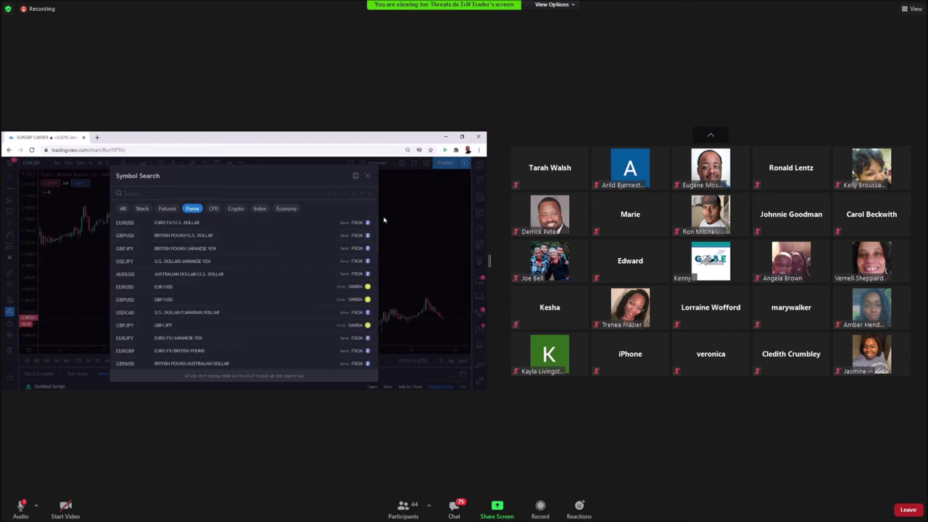
left_click(430, 225)
left_click(352, 167)
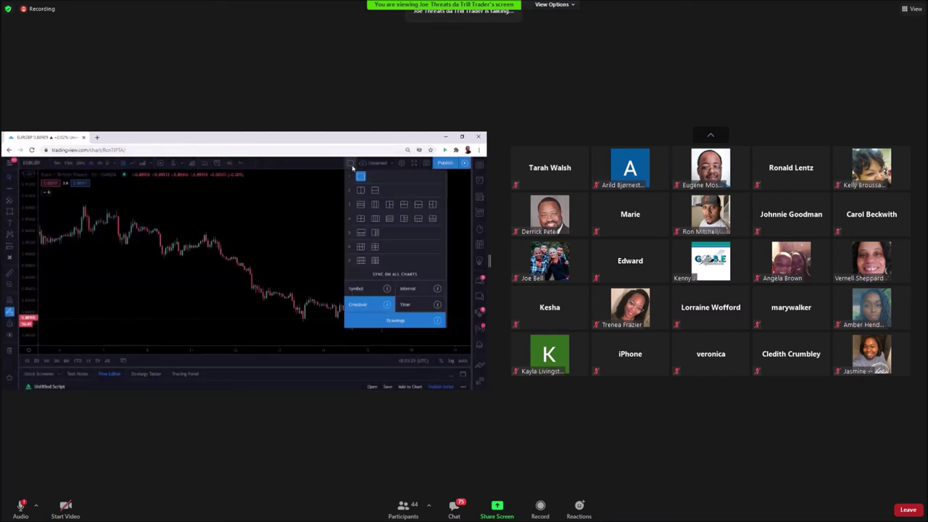
left_click(376, 190)
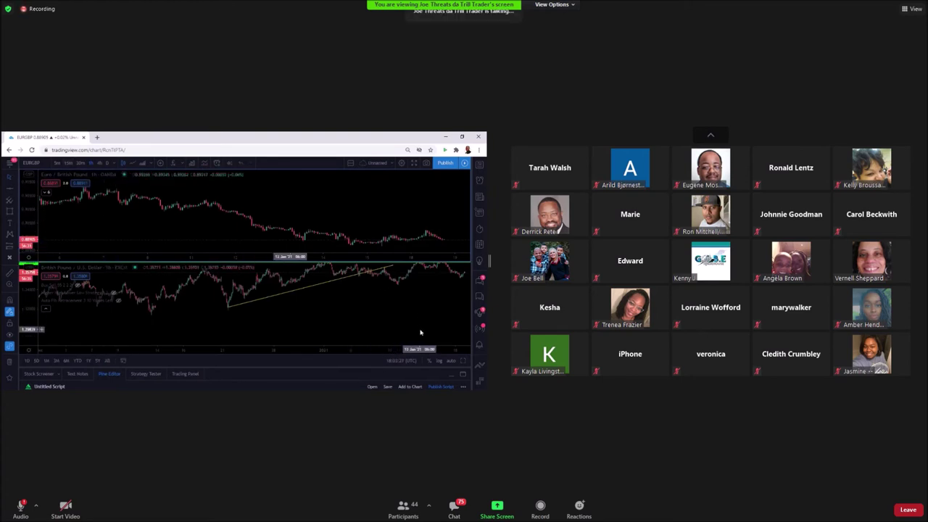
- Remove all drawings from the lower GBPUSD chart
left_click_drag(417, 317, 404, 325)
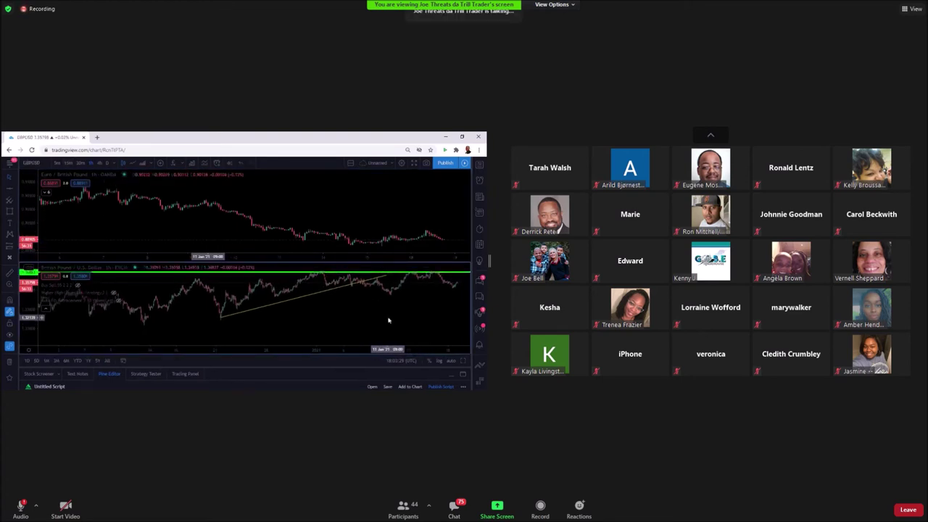
right_click(391, 321)
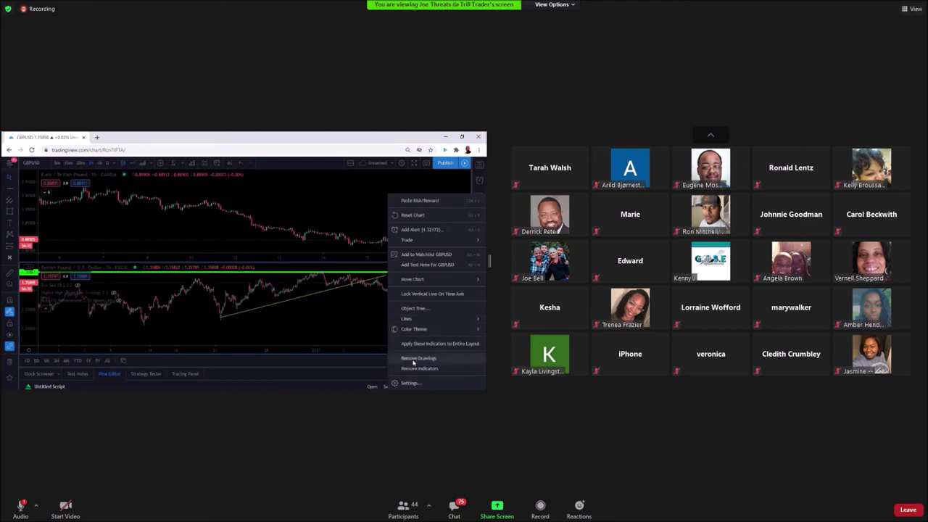
left_click(417, 359)
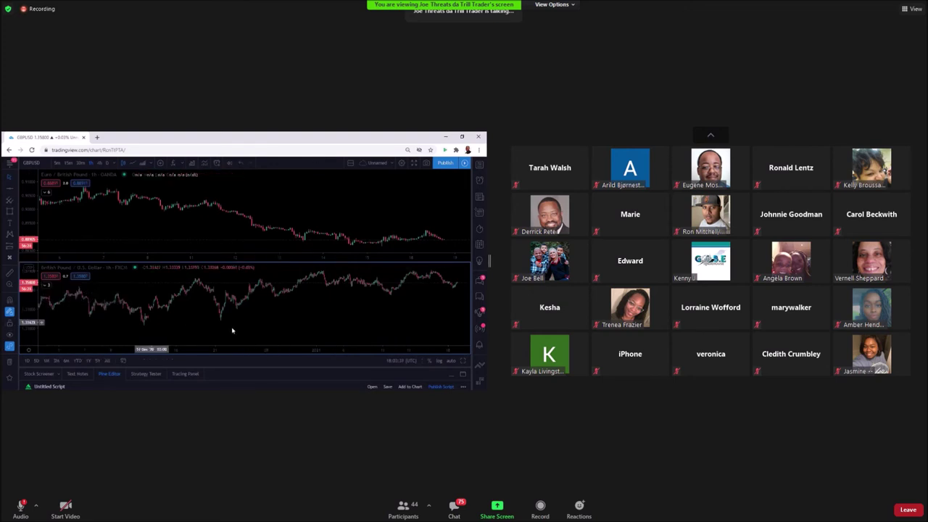
- Change the lower chart's symbol to OANDA's EURGBP and align its price action with the upper chart
left_click_drag(344, 311, 321, 315)
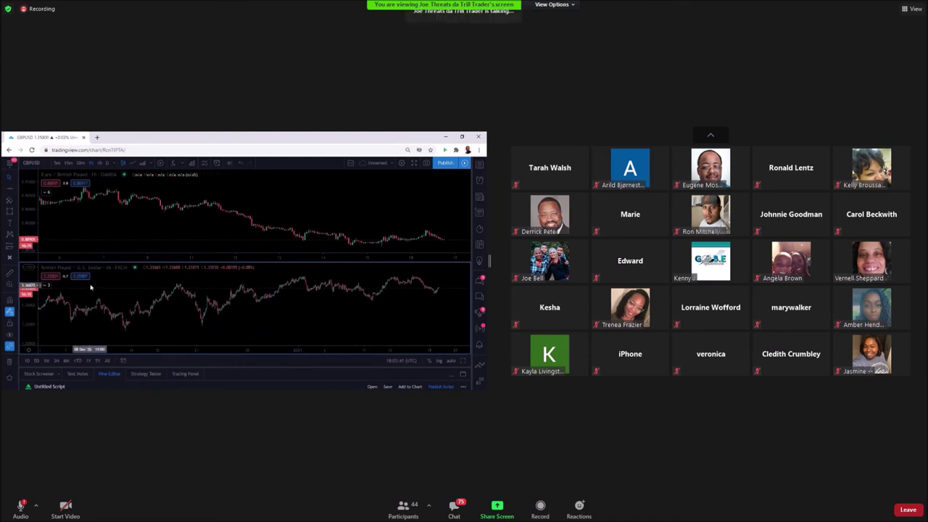
left_click(30, 163)
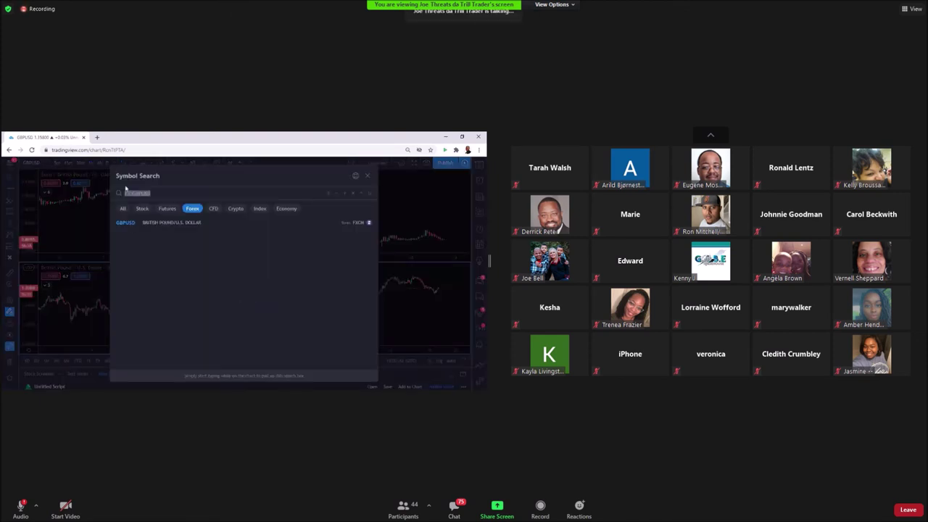
type("EURGB")
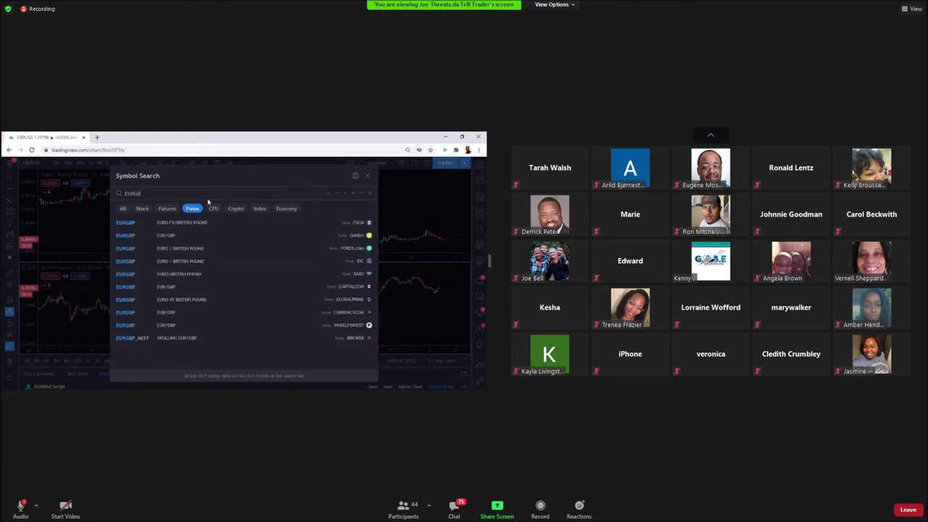
left_click(256, 236)
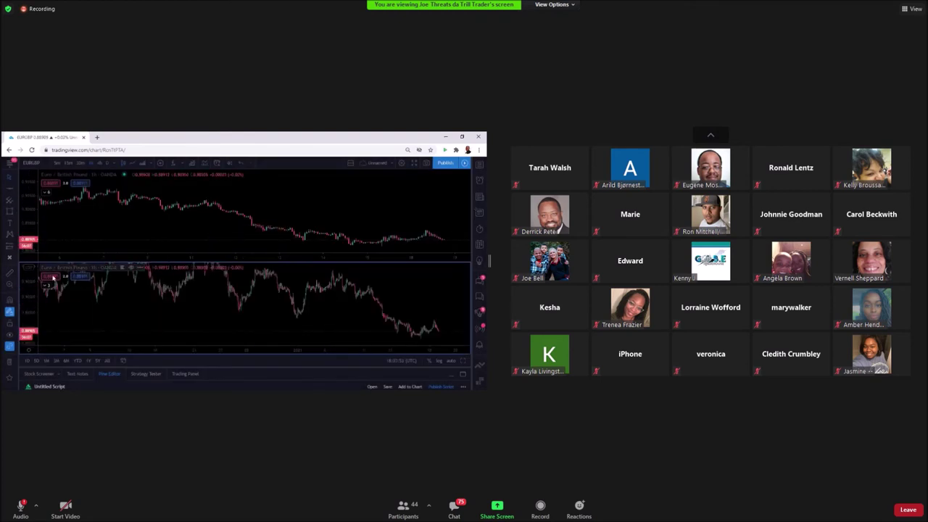
scroll(358, 296, "down", 2)
scroll(357, 296, "up", 3)
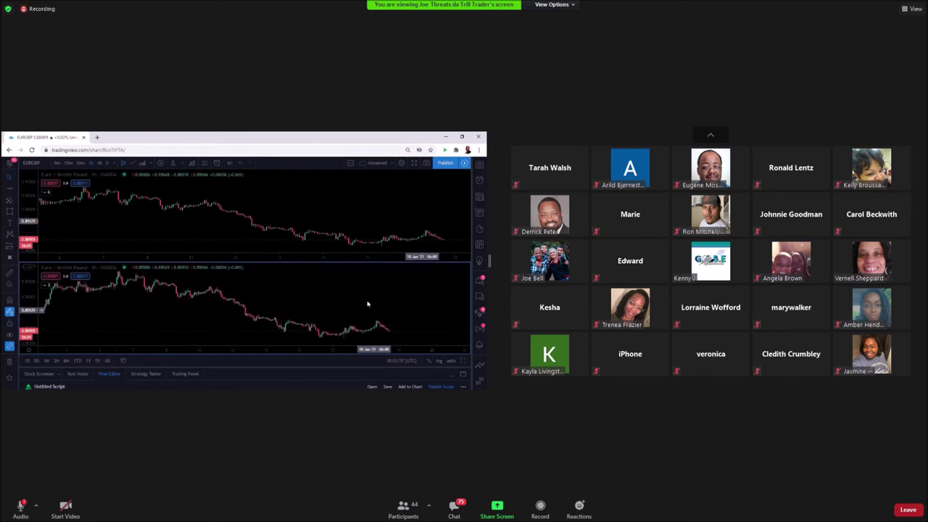
left_click_drag(356, 296, 412, 292)
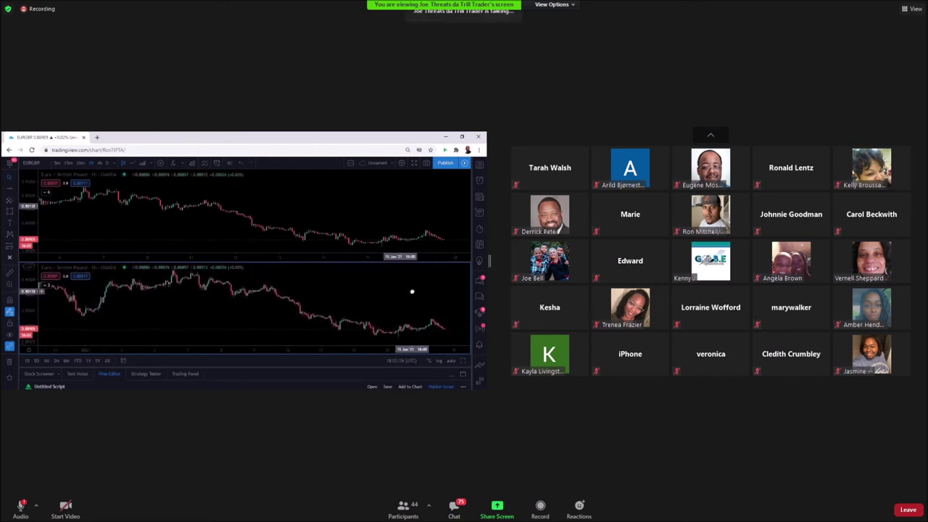
scroll(412, 292, "down", 2)
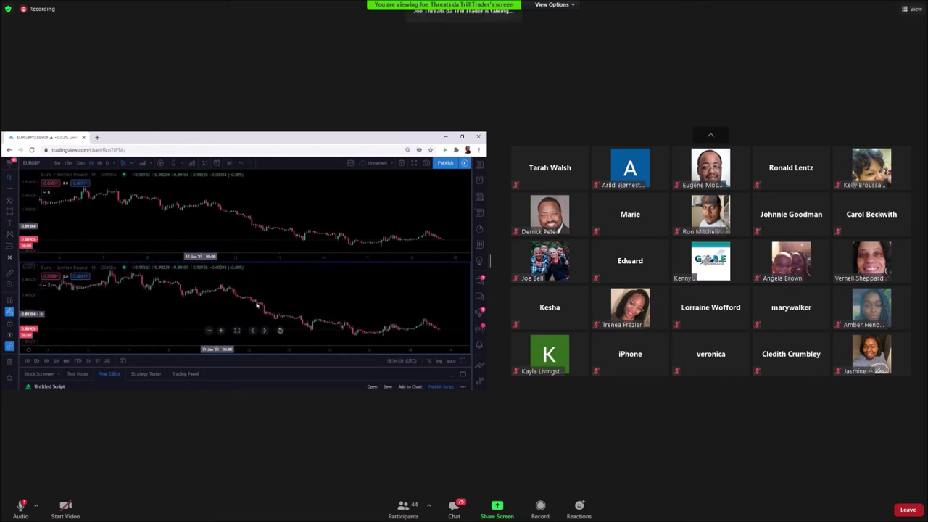
left_click_drag(319, 285, 332, 285)
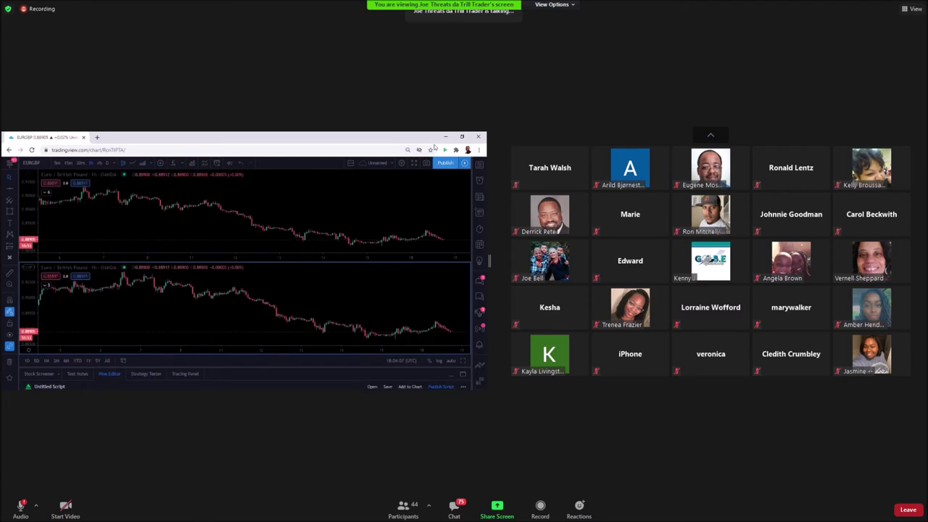
- Show the two charts side by side, then return them to the stacked layout
left_click(351, 164)
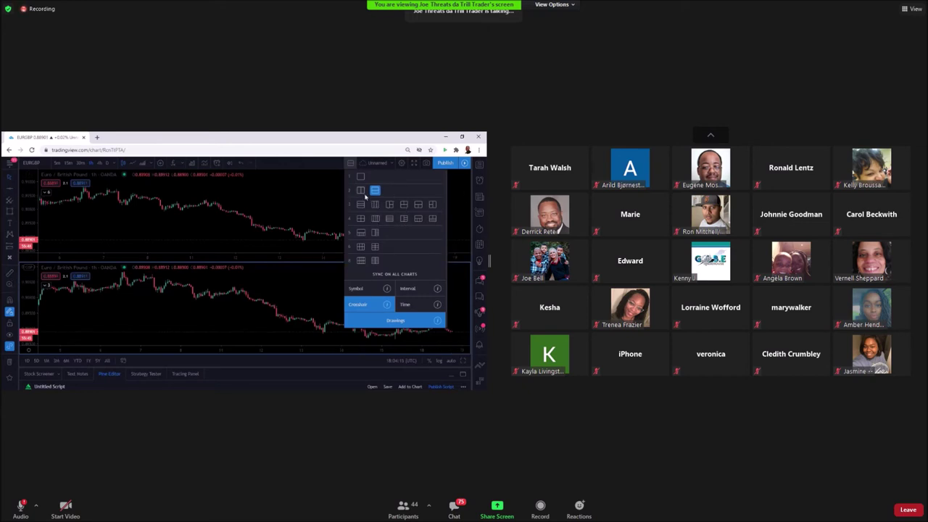
left_click(360, 190)
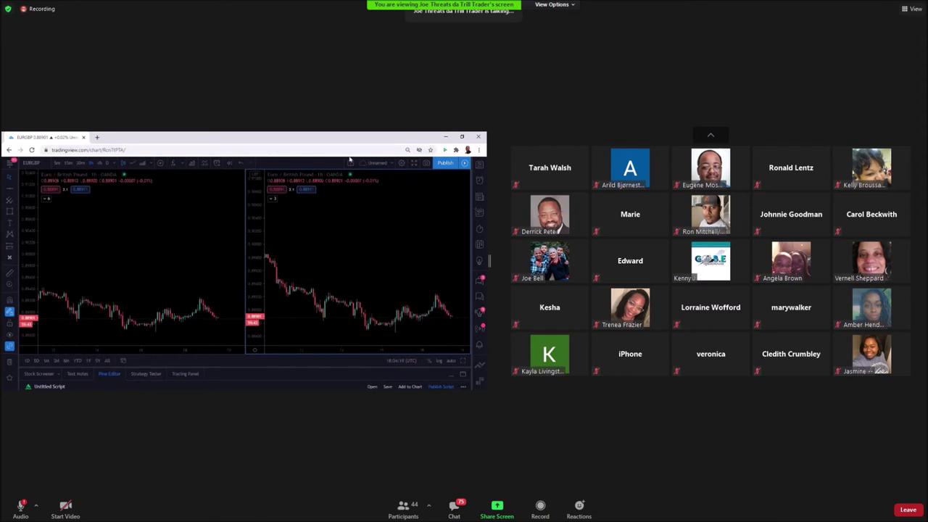
left_click(350, 164)
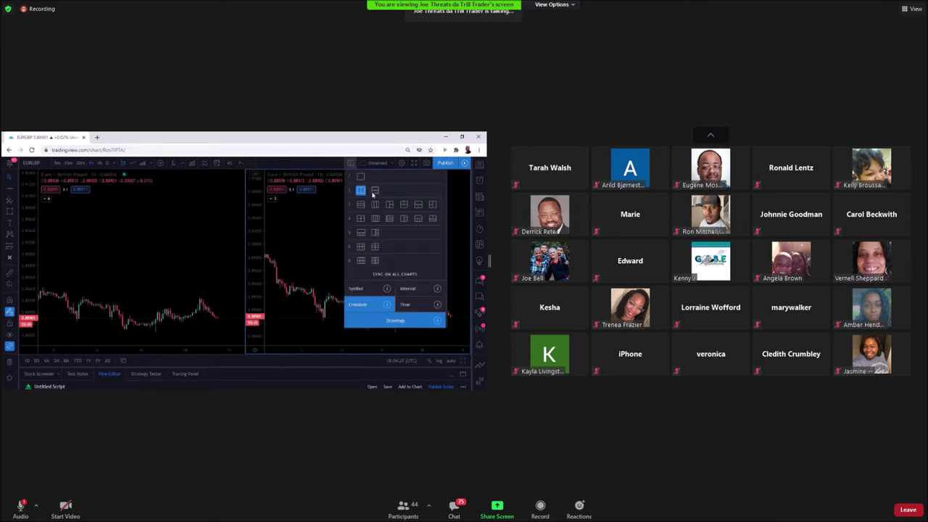
left_click(374, 192)
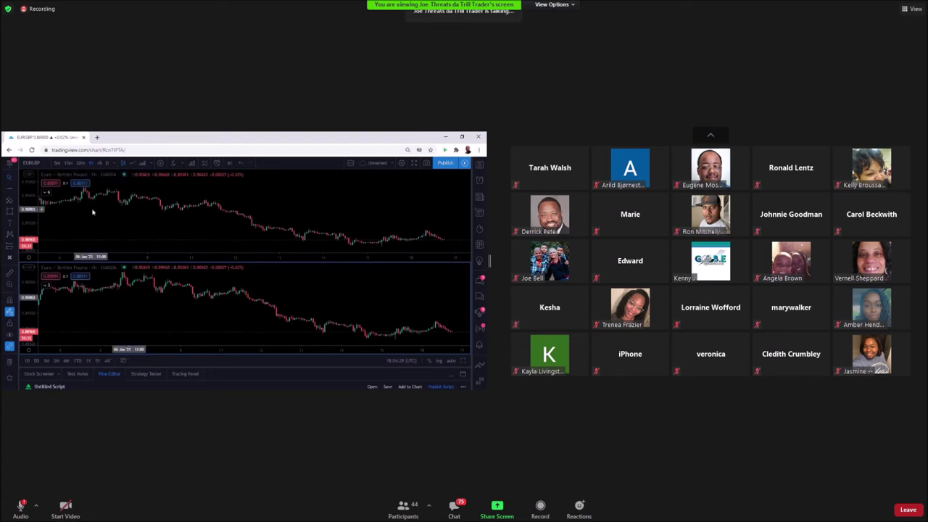
- Set the upper EURGBP chart to the 30-minute interval and compare it with the 1-hour chart below
left_click(80, 165)
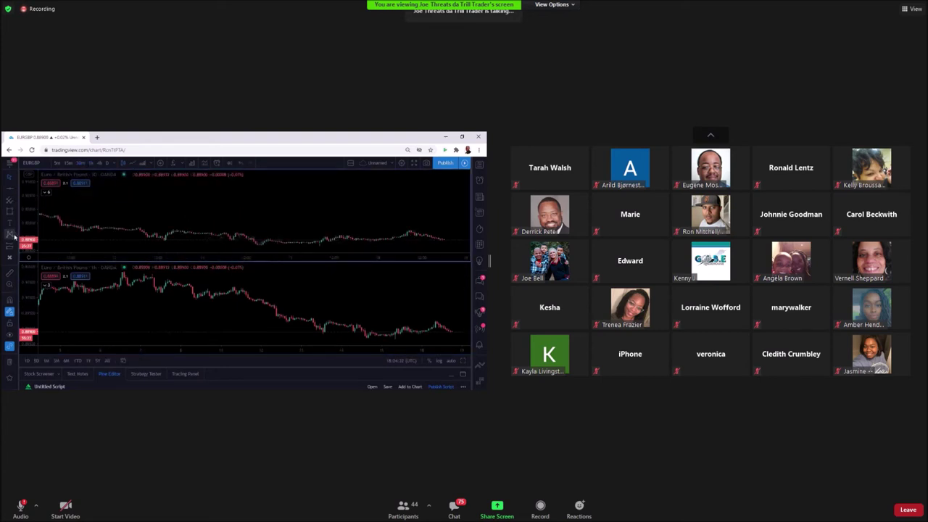
left_click_drag(392, 235, 348, 211)
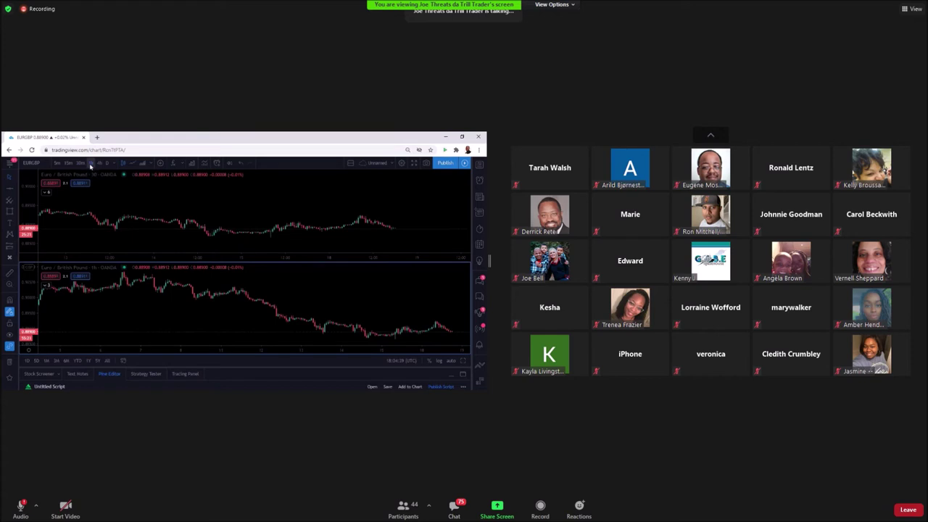
left_click_drag(383, 307, 343, 292)
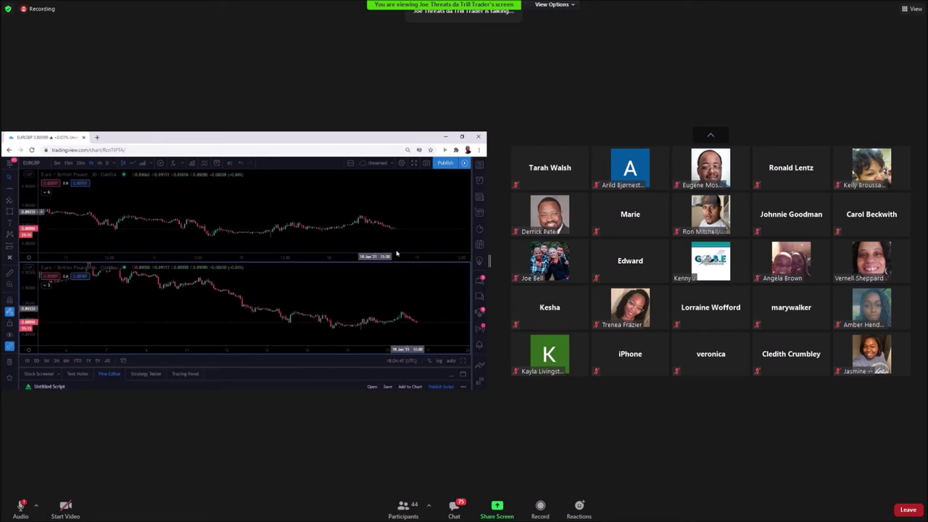
scroll(400, 330, "up", 1)
scroll(399, 330, "up", 1)
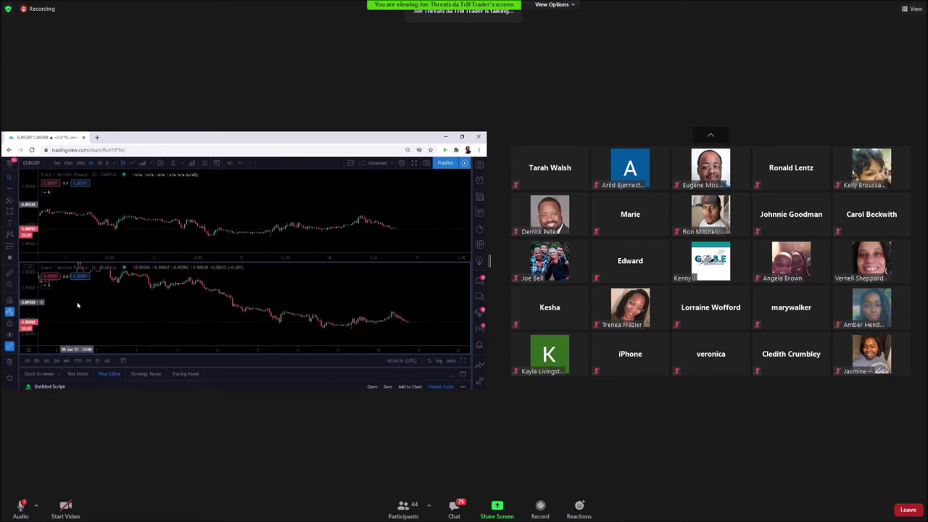
scroll(226, 304, "up", 1)
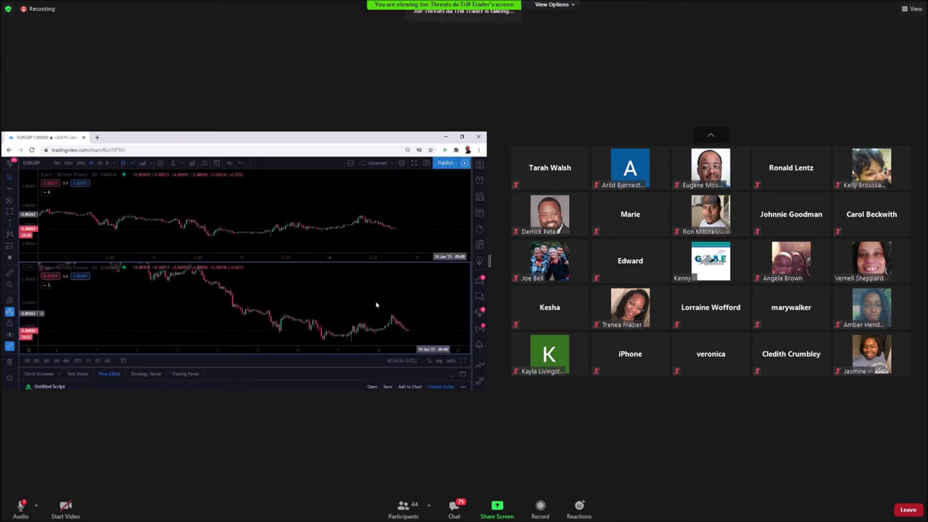
scroll(346, 312, "up", 2)
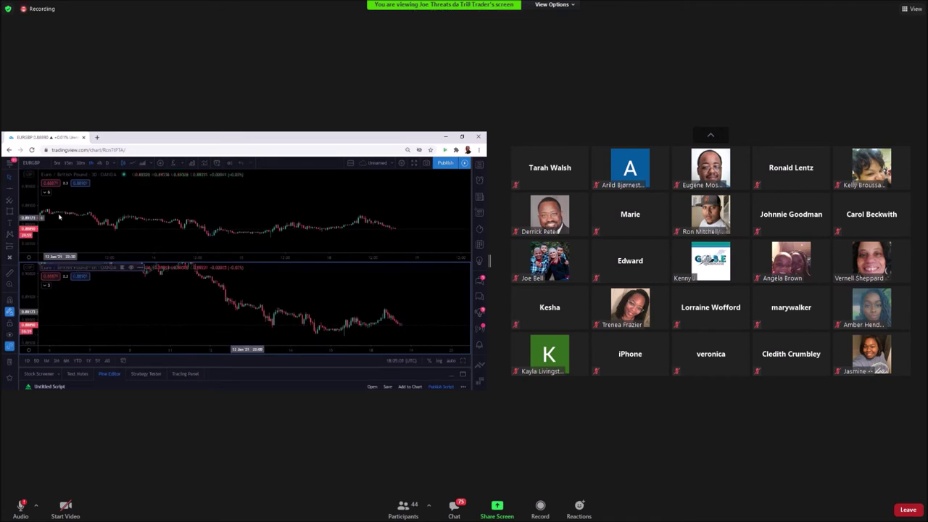
- Search for EURG and switch the lower chart to FXCM's EURGBP
left_click(30, 162)
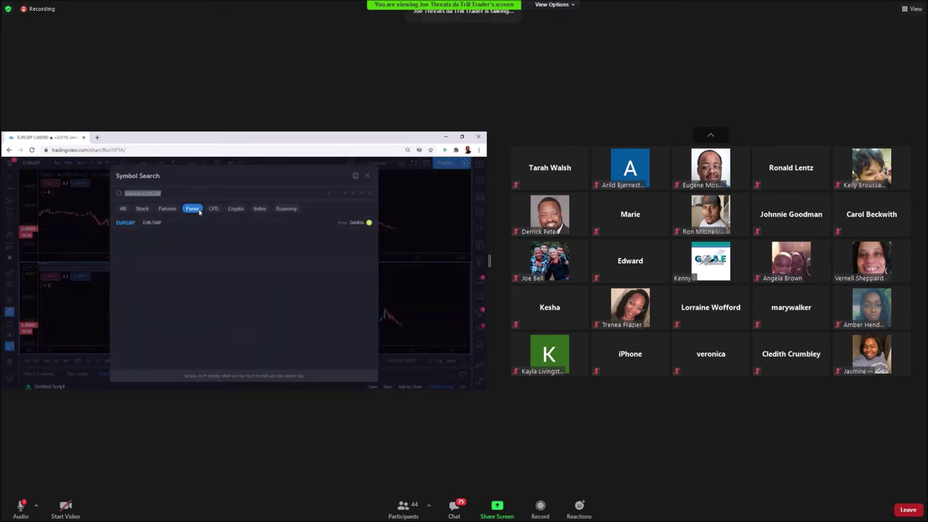
key("BackSpace")
type("EURG")
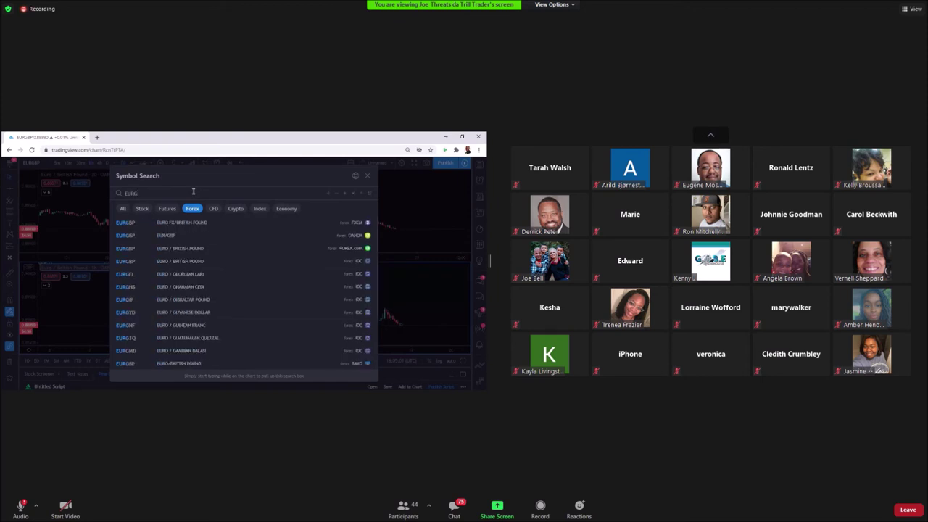
left_click(307, 228)
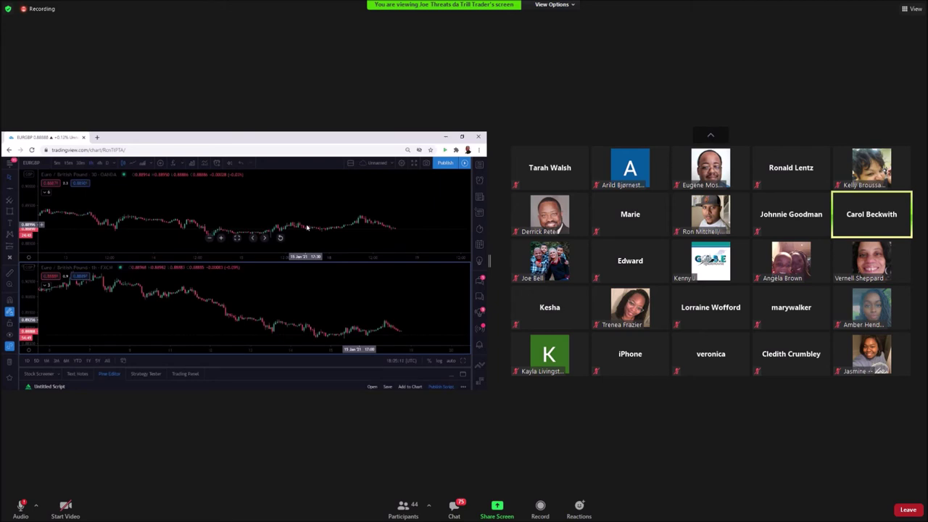
- Return to the single-chart layout and change the EURGBP chart's time interval
left_click(352, 164)
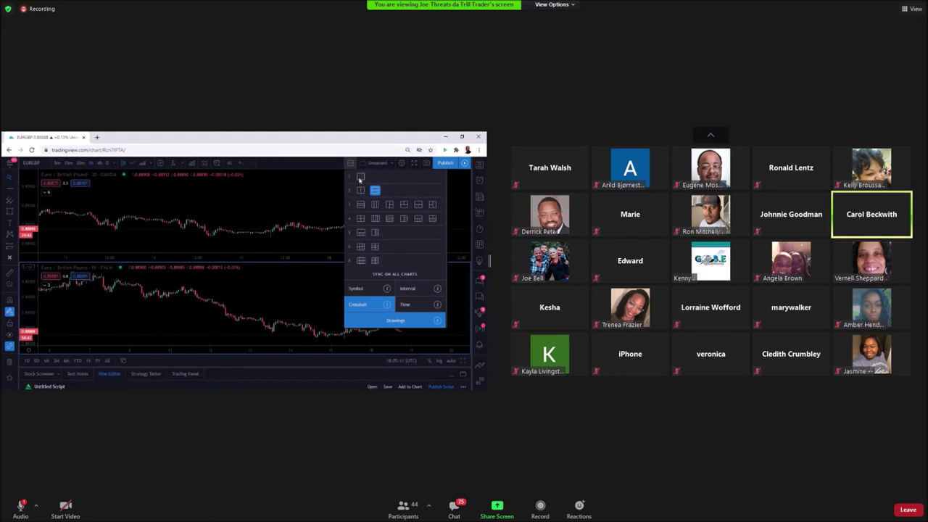
left_click(361, 177)
left_click_drag(373, 214, 346, 232)
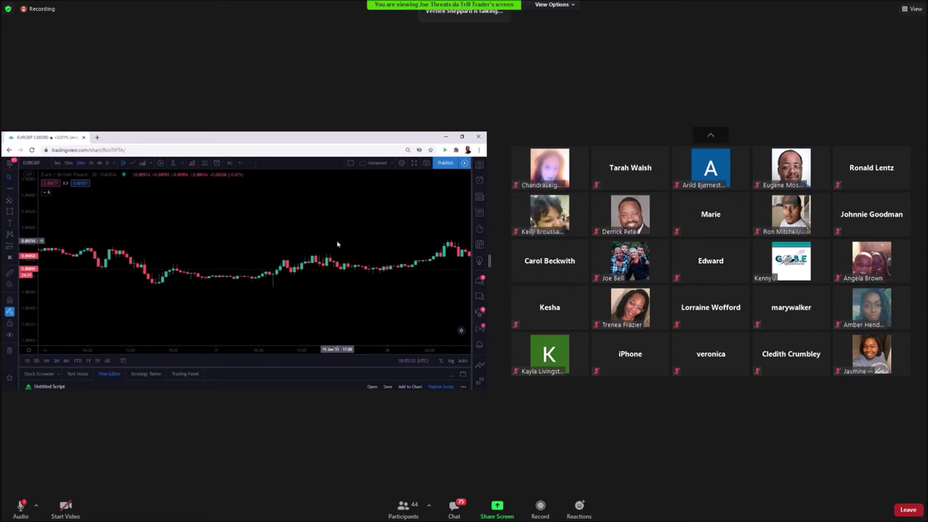
scroll(181, 240, "down", 1)
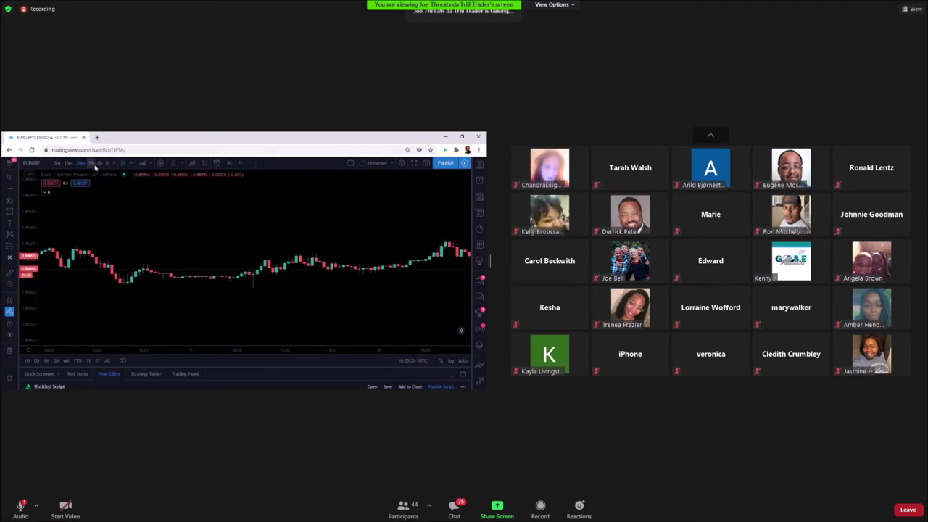
left_click(105, 164)
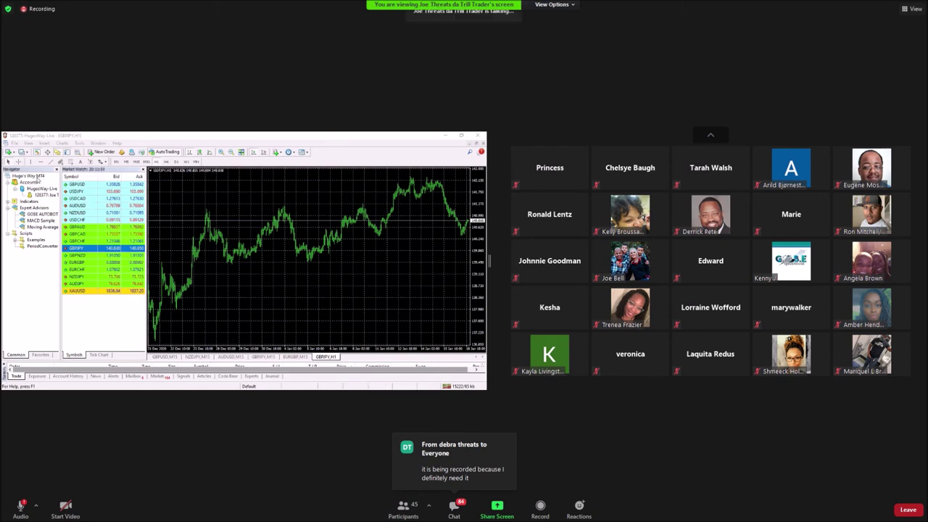
- In MetaTrader 4, view the GBPJPY chart on the H4, Daily, M30 and M15 timeframes
left_click(167, 162)
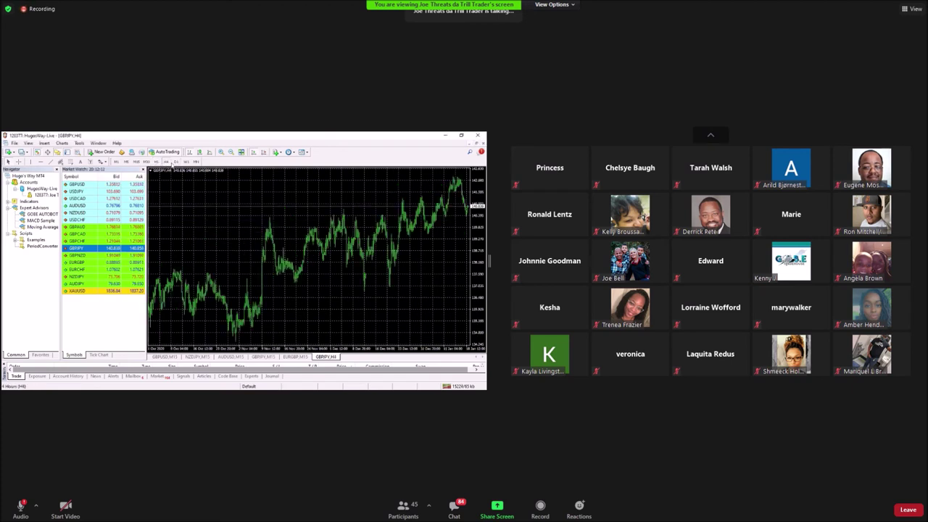
left_click(176, 162)
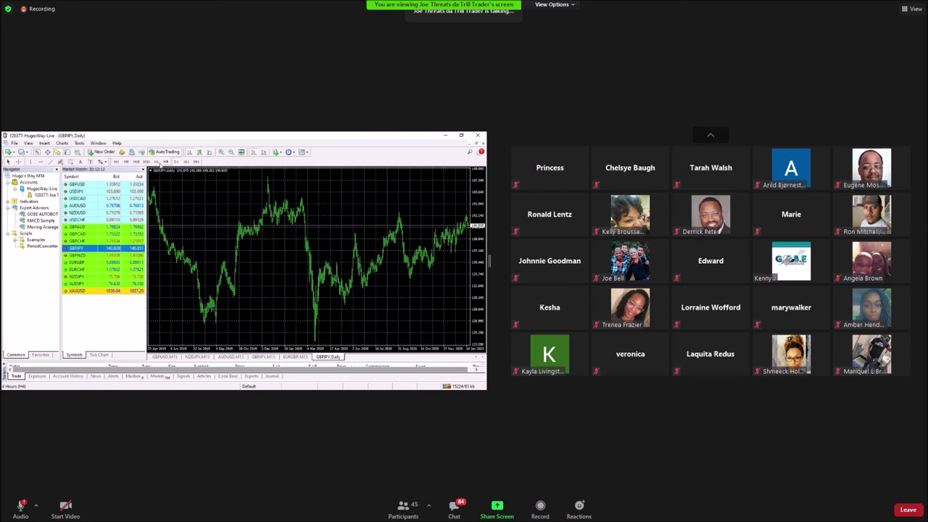
left_click(147, 162)
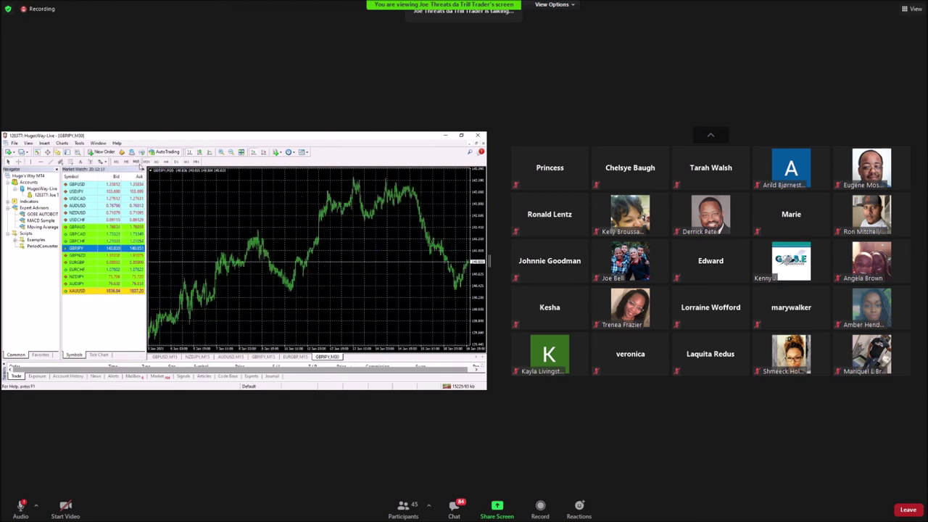
left_click(138, 161)
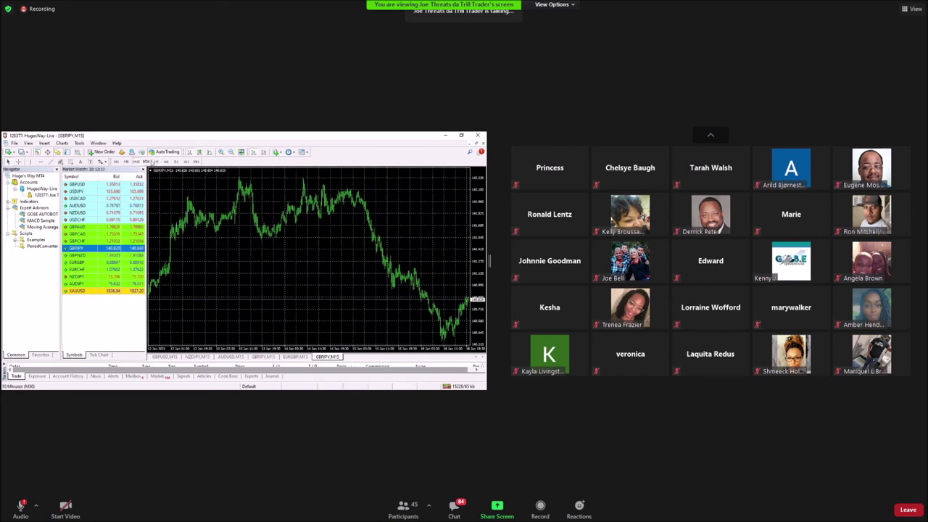
- Attach the GOBE AUTOBOT expert advisor to the GBPJPY chart on the M30 timeframe and set its Stop Loss Pips to 25
left_click(154, 161)
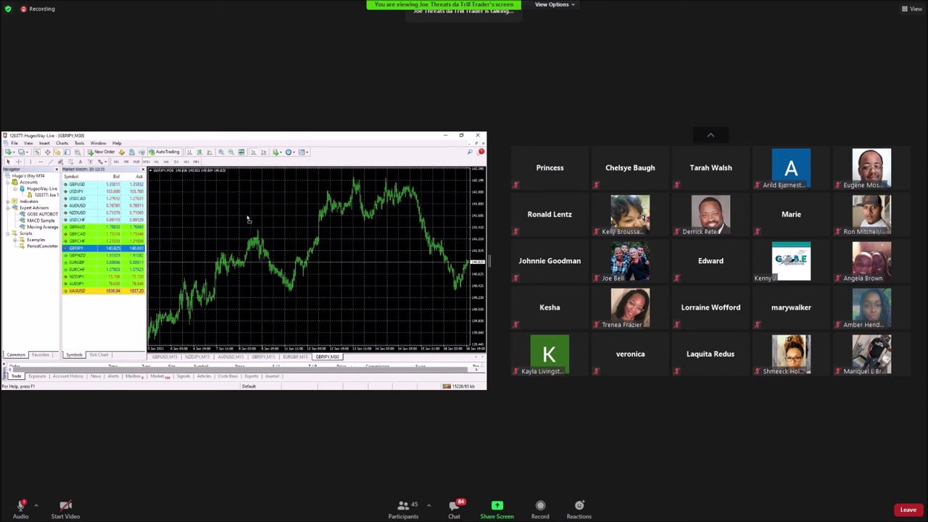
left_click_drag(247, 217, 248, 215)
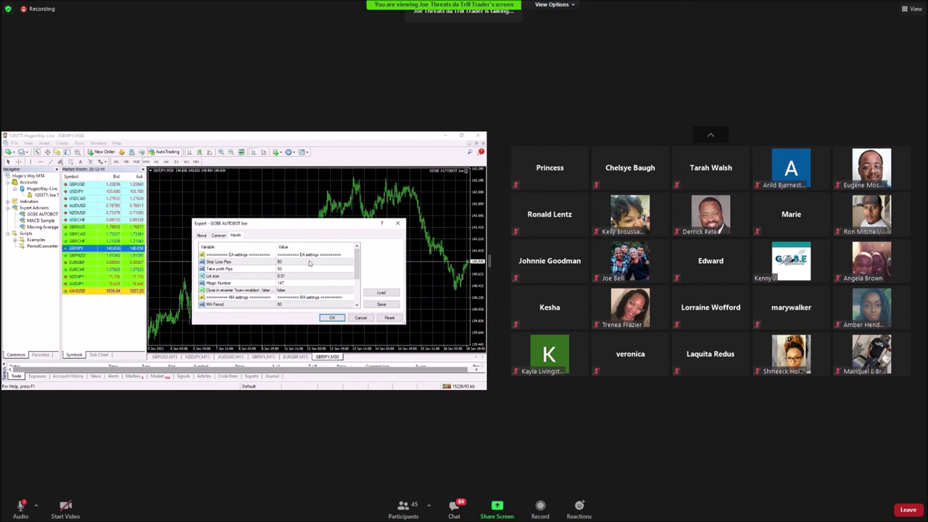
left_click(301, 262)
left_click(301, 262)
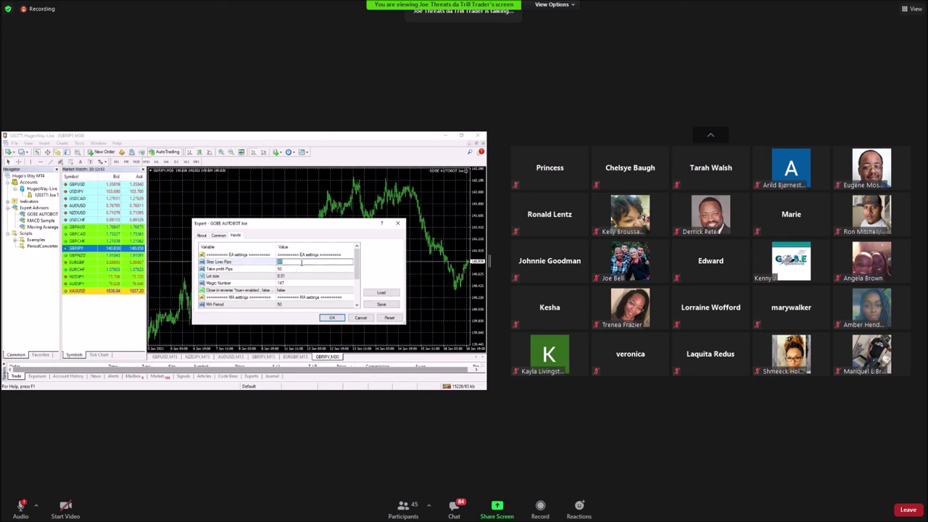
type("25")
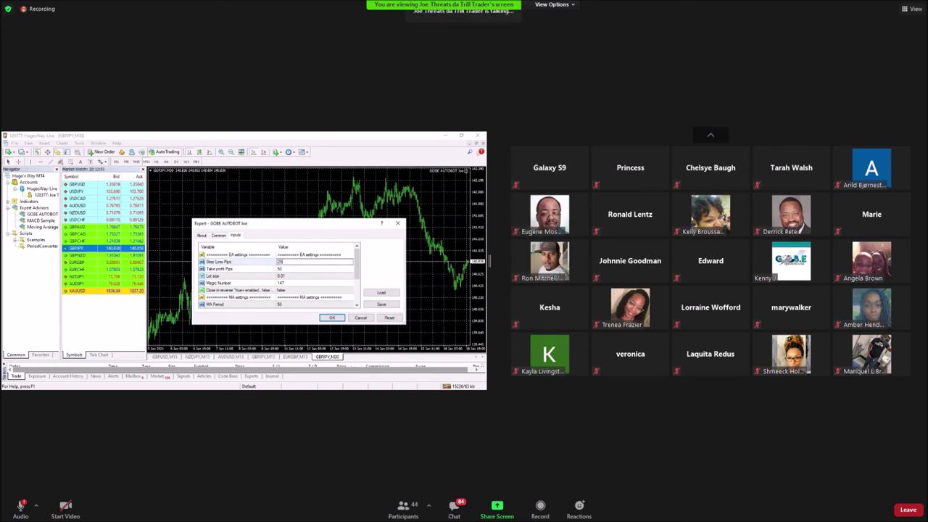
key("Return")
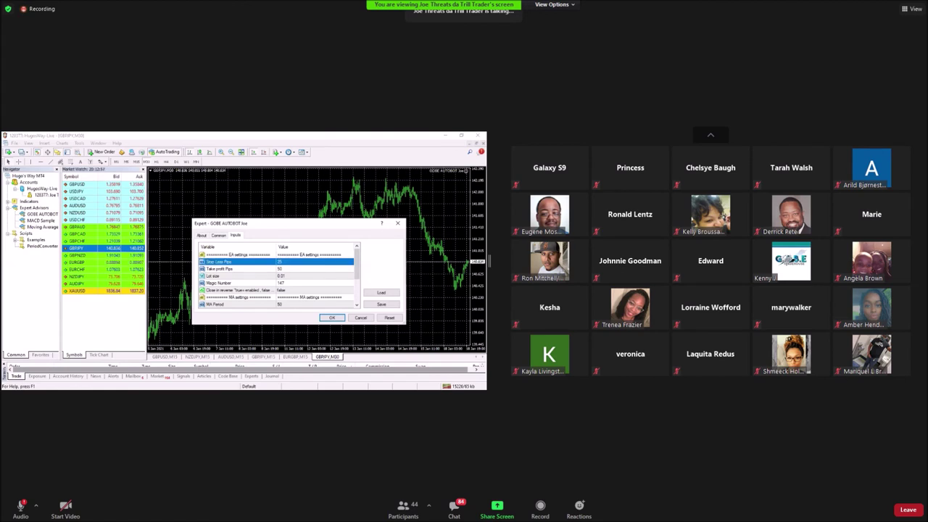
- Set the GOBE AUTOBOT expert's Take profit Pips to 5 and its Lot size to 0.1
left_click(295, 270)
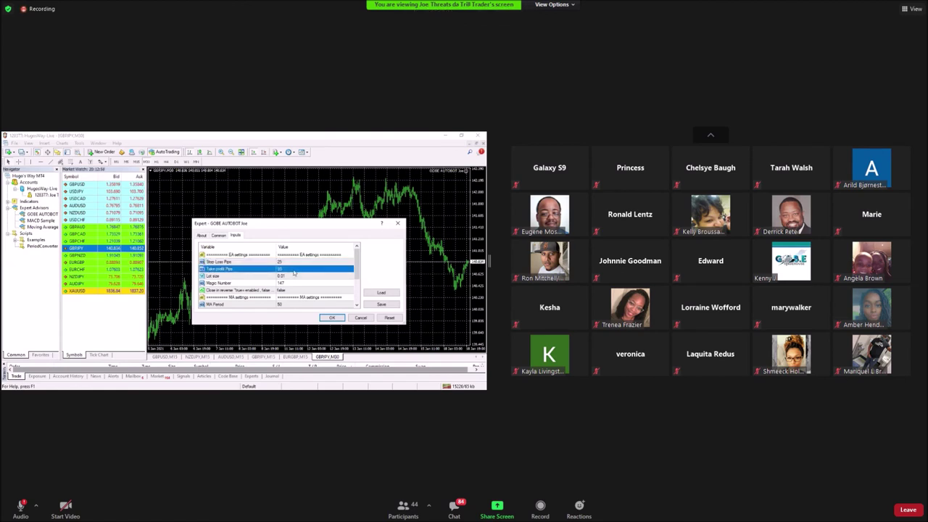
left_click(294, 270)
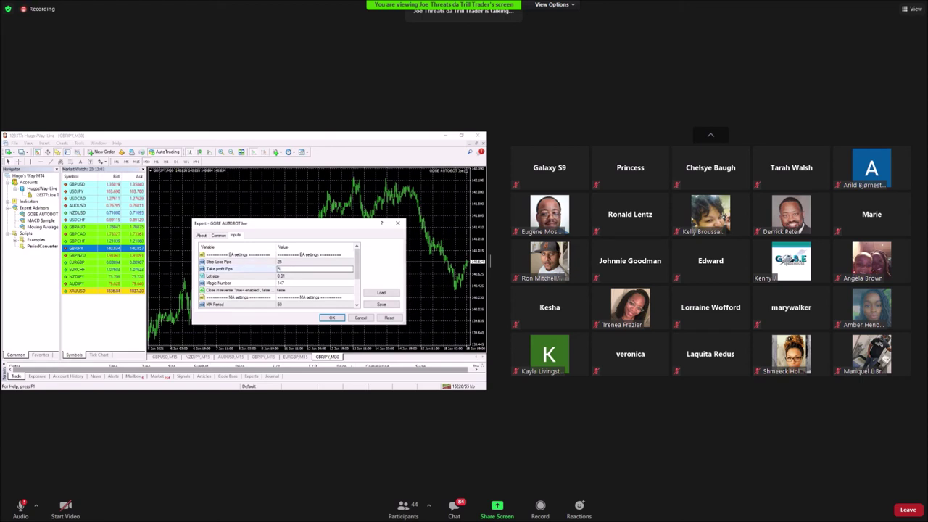
key("Return")
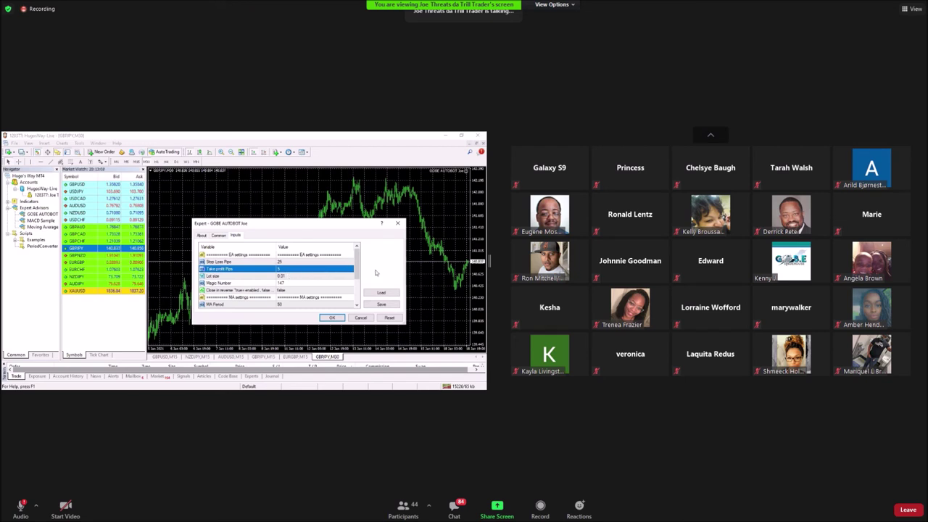
left_click(304, 276)
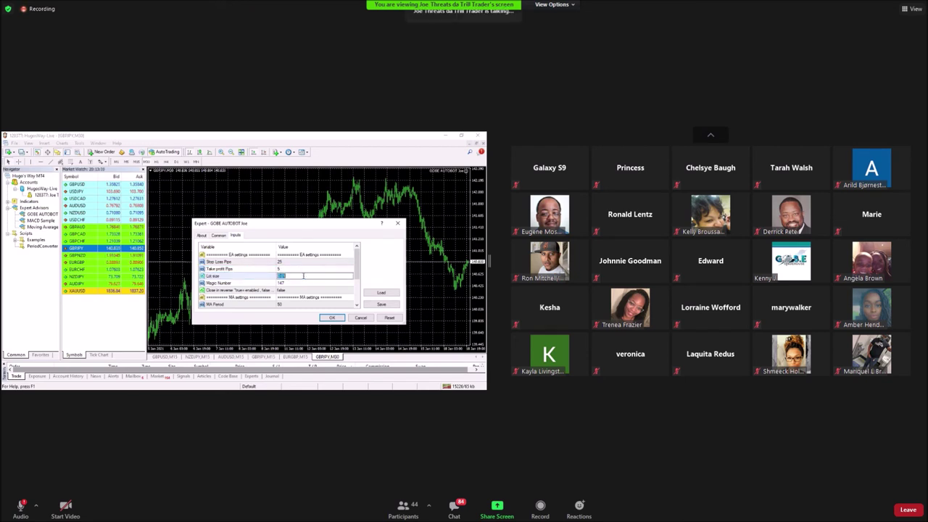
left_click(304, 276)
key("BackSpace")
key("BackSpace")
left_click(339, 319)
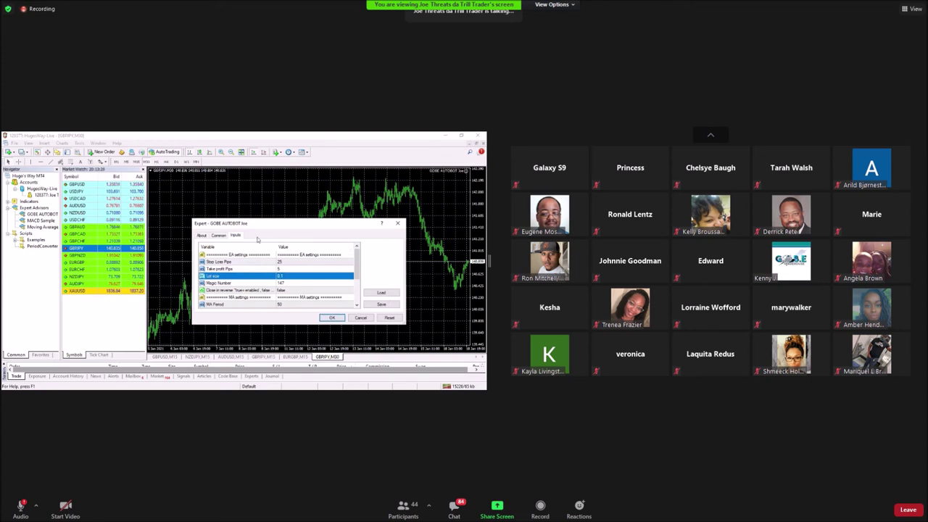
- Review the expert's preset files and allowed position directions, keep Long & Short, and apply the expert to the GBPJPY chart
left_click(383, 305)
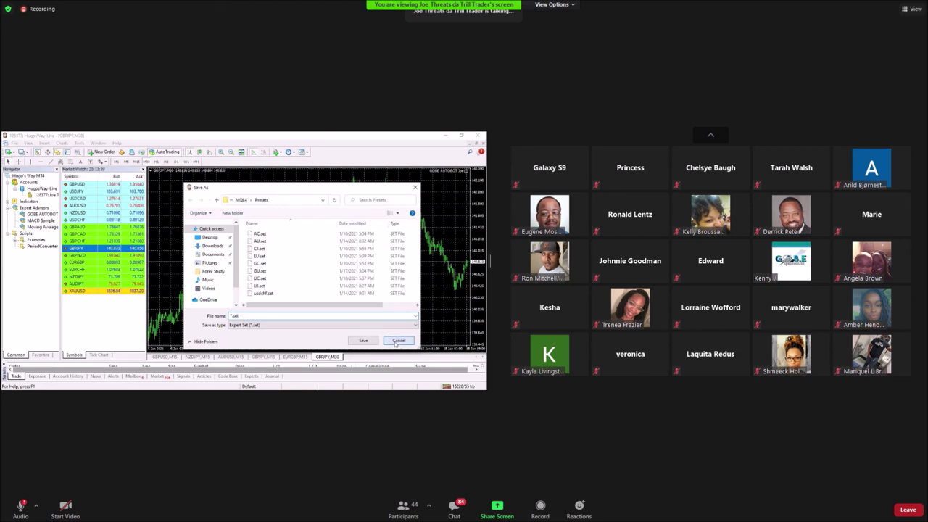
left_click(398, 341)
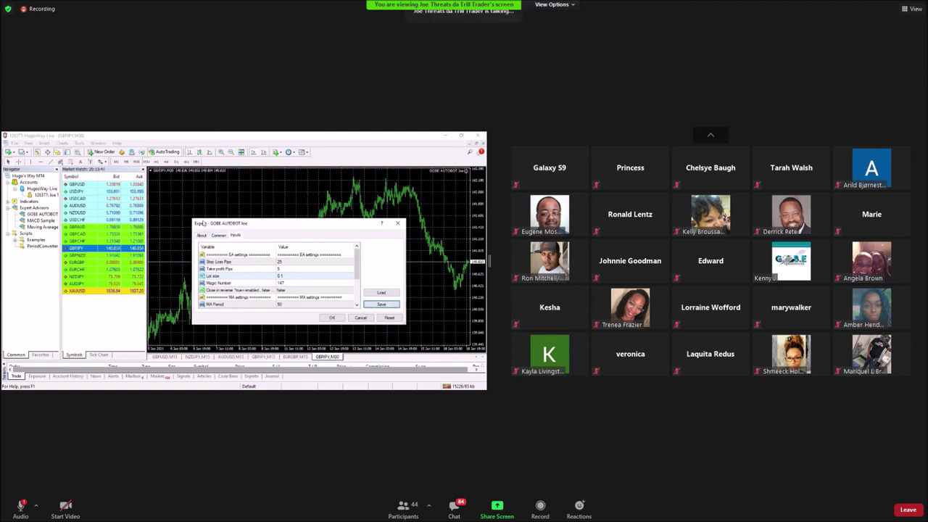
left_click(219, 236)
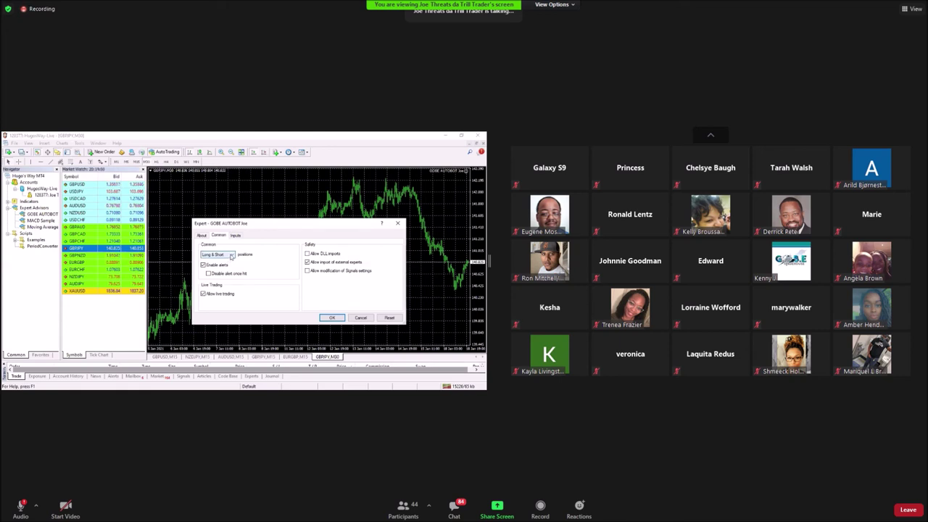
left_click(232, 254)
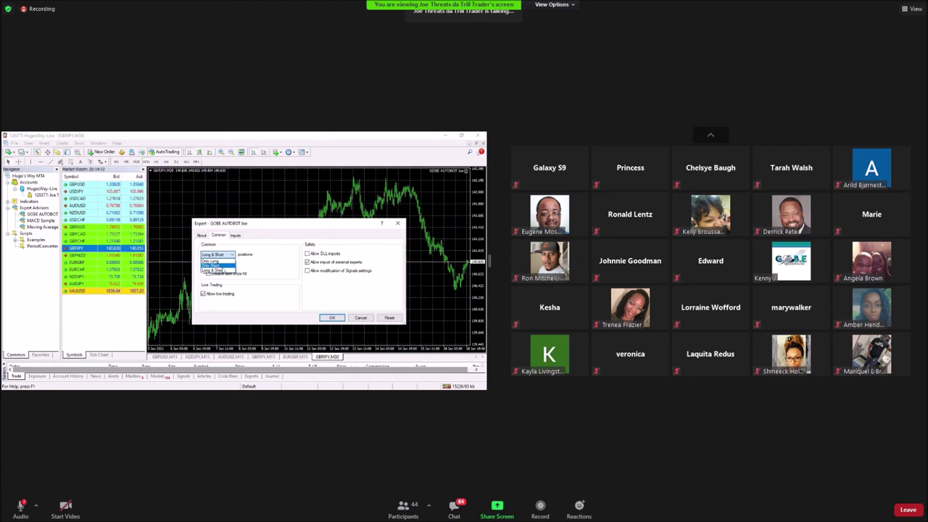
left_click(286, 224)
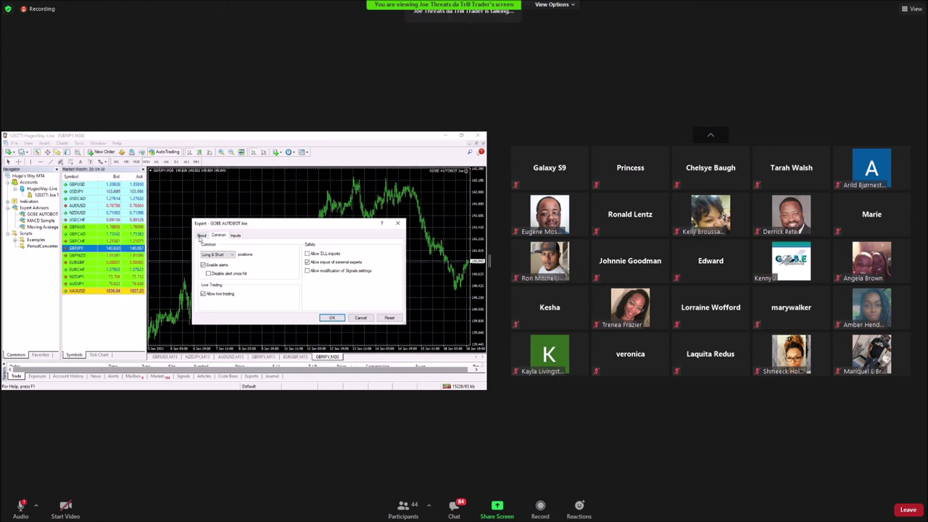
left_click(343, 319)
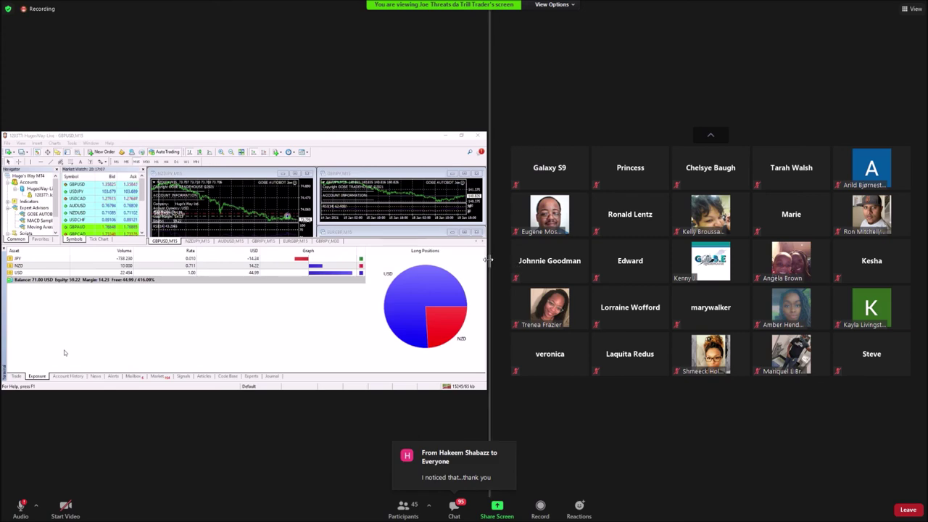
- Enlarge the shared-screen view and examine the closed trades in the account history, giving the charts more height
left_click_drag(489, 259, 578, 260)
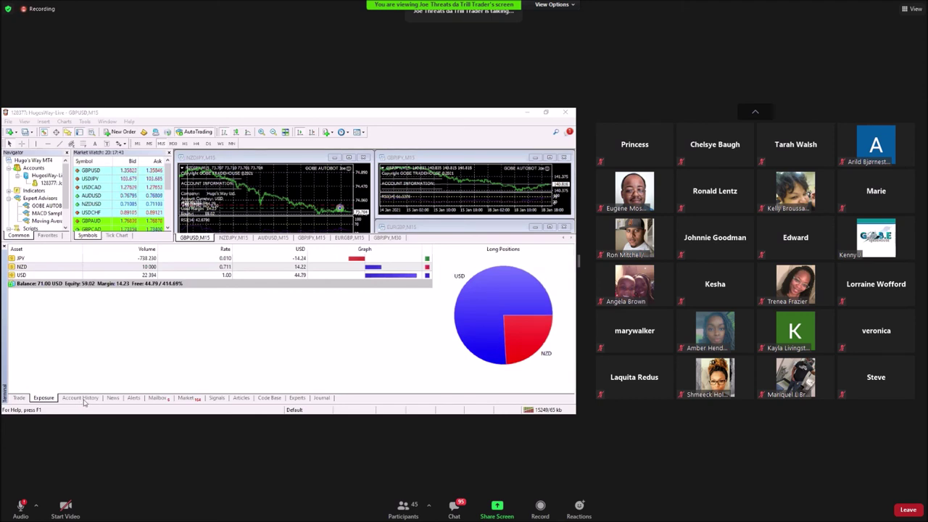
left_click(80, 399)
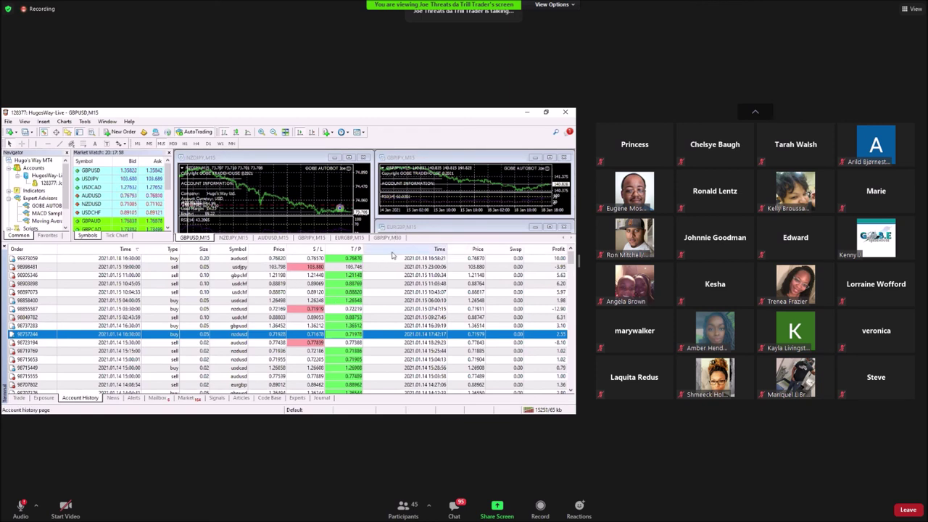
mouse_move(395, 242)
left_mouse_down()
mouse_move(395, 270)
mouse_move(399, 253)
left_mouse_up()
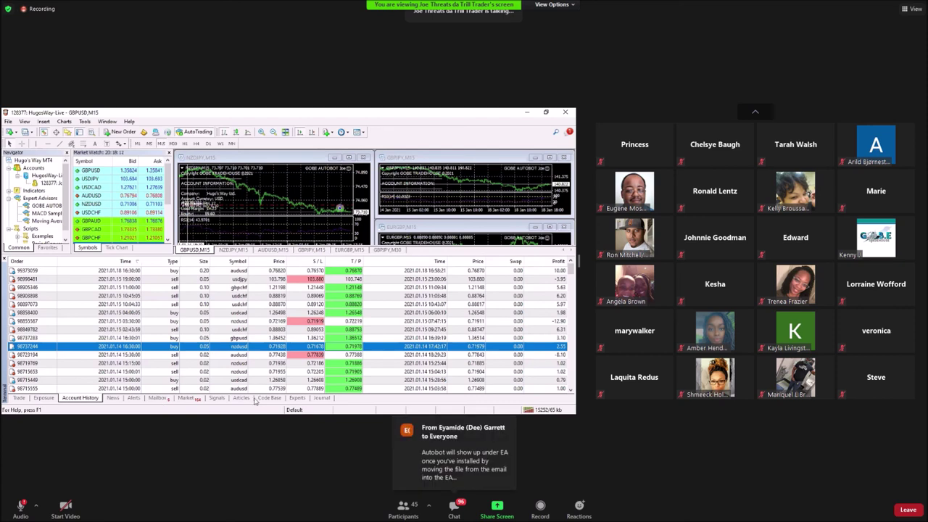
- Look through the expert log, Code Base, Signals, Market and Mailbox pages, ending on the open trades list
left_click(303, 400)
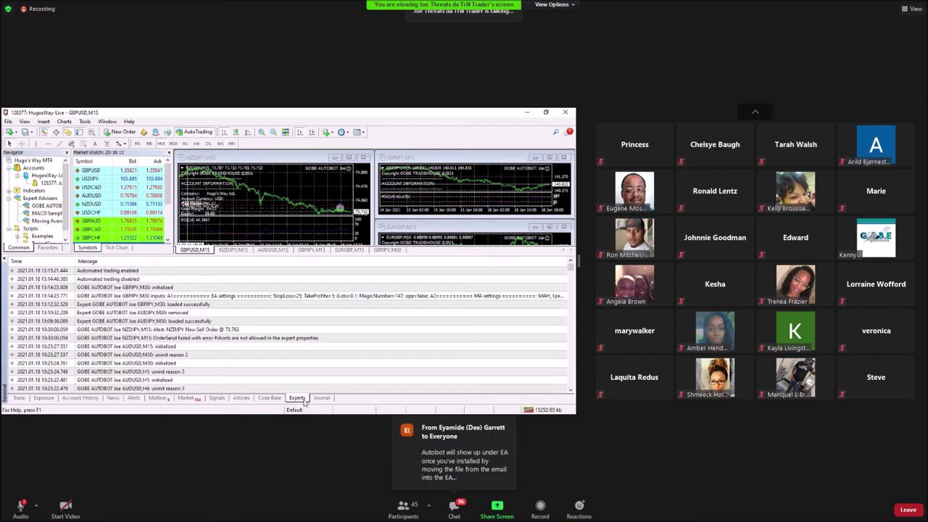
left_click(280, 399)
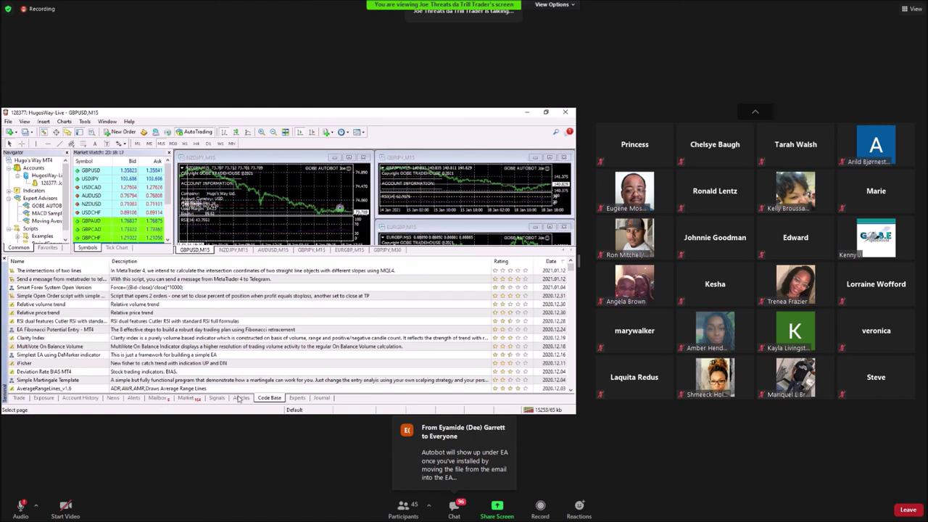
left_click(225, 400)
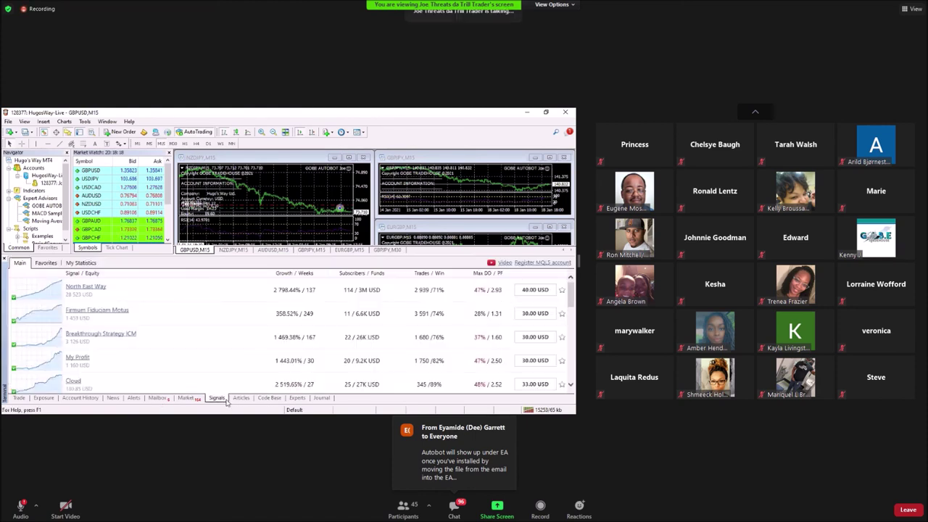
left_click(187, 401)
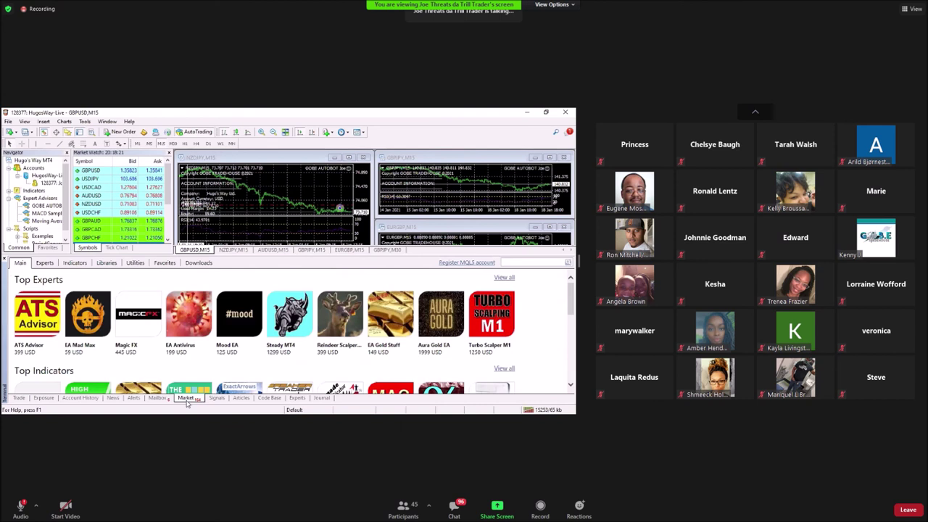
left_click(164, 400)
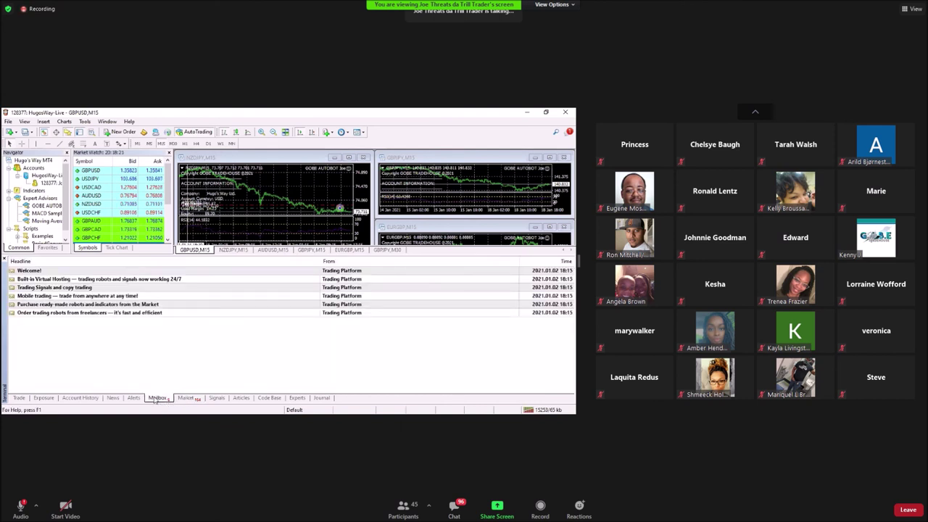
left_click(19, 399)
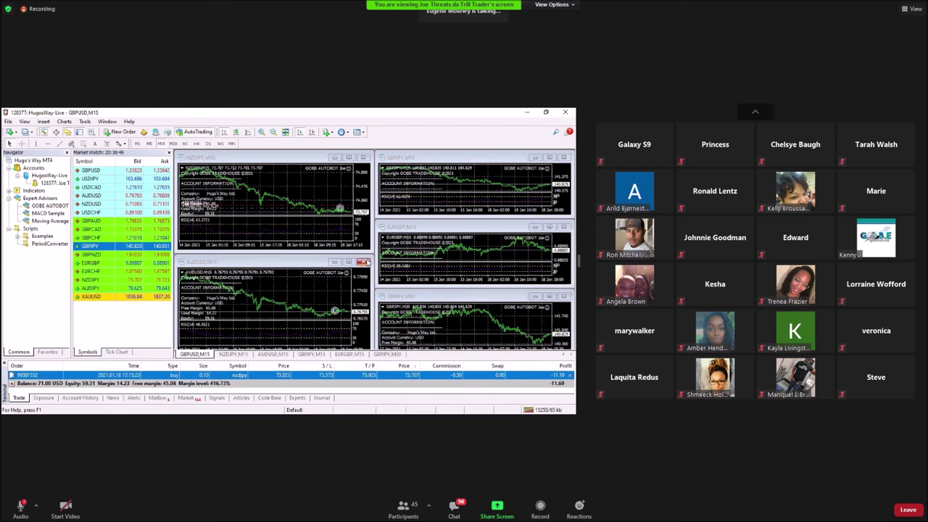
- Maximize the AUDUSD chart and examine its price action and RSI on the H1 and H4 timeframes
left_click(352, 263)
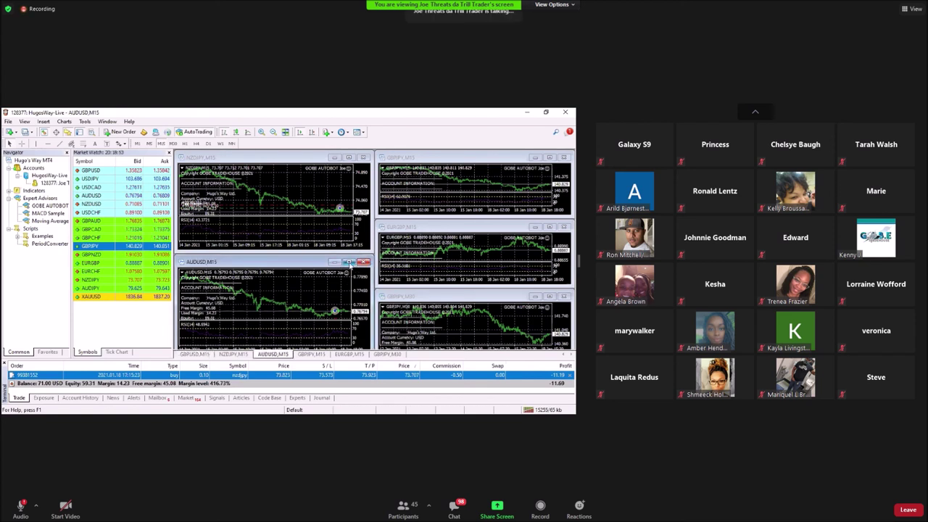
left_click(349, 262)
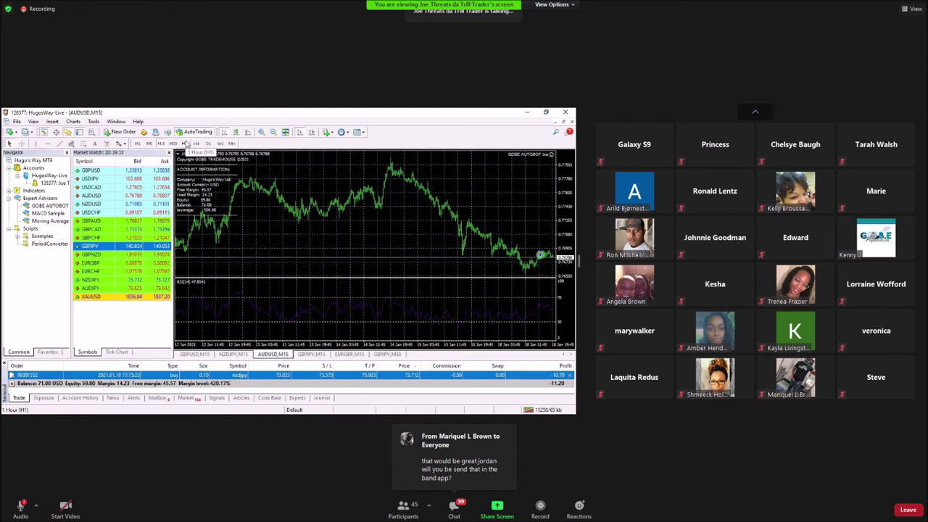
left_click(185, 144)
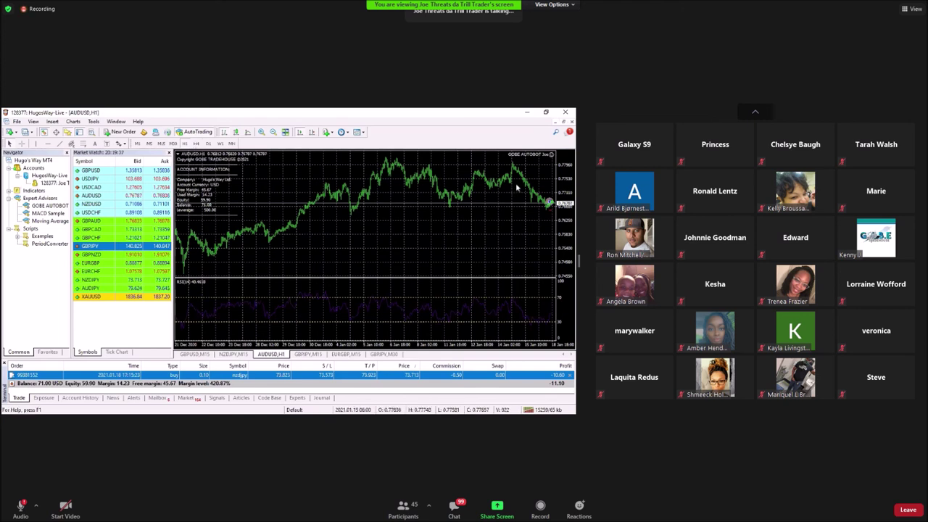
mouse_move(549, 209)
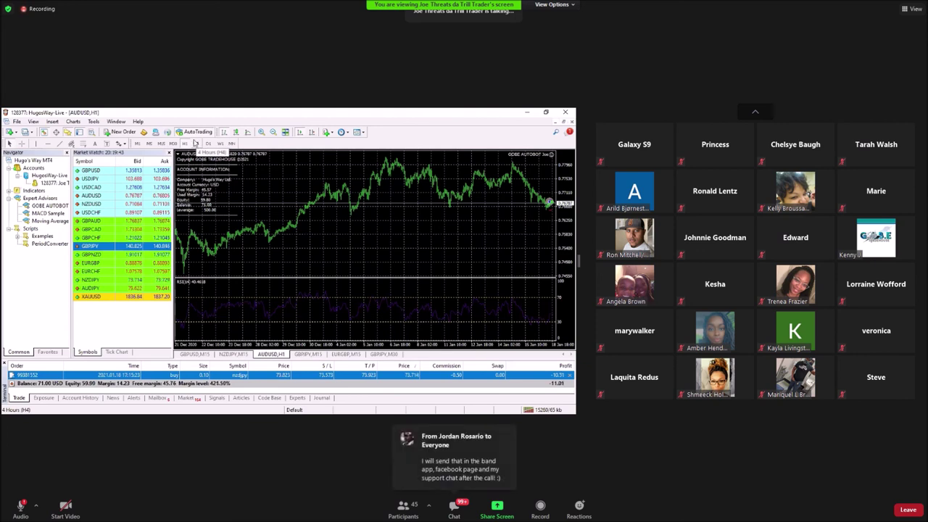
left_click(196, 143)
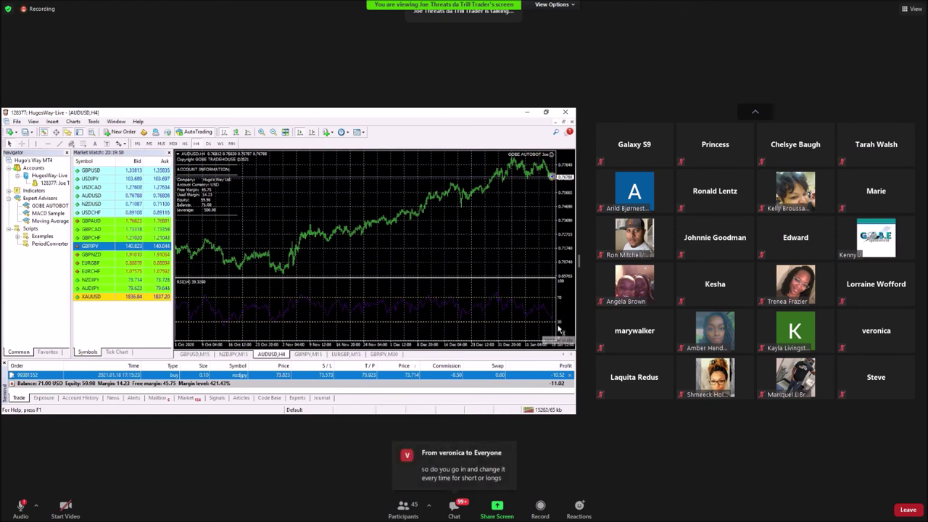
mouse_move(551, 317)
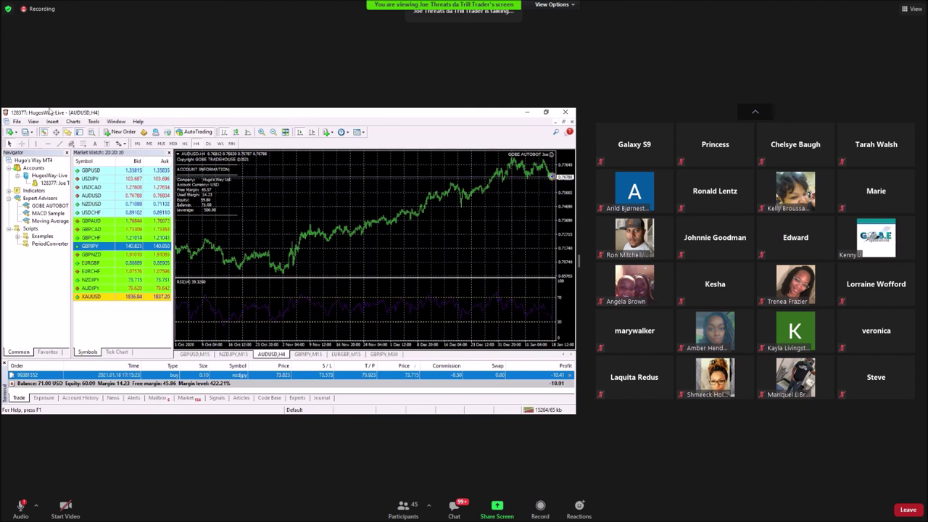
- View AUDUSD on M15, set it to M30 with a shorter RSI pane, and restore the chart to its tiled window
left_click(161, 143)
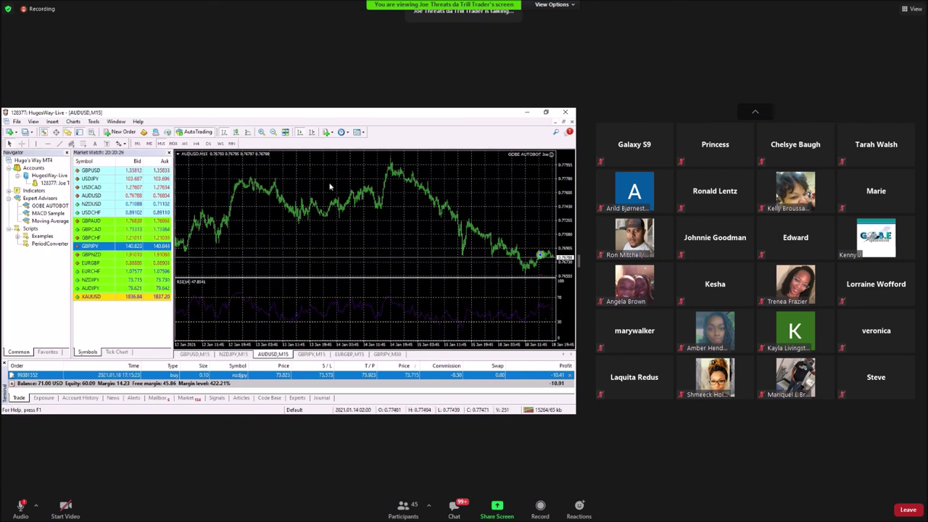
left_click(175, 143)
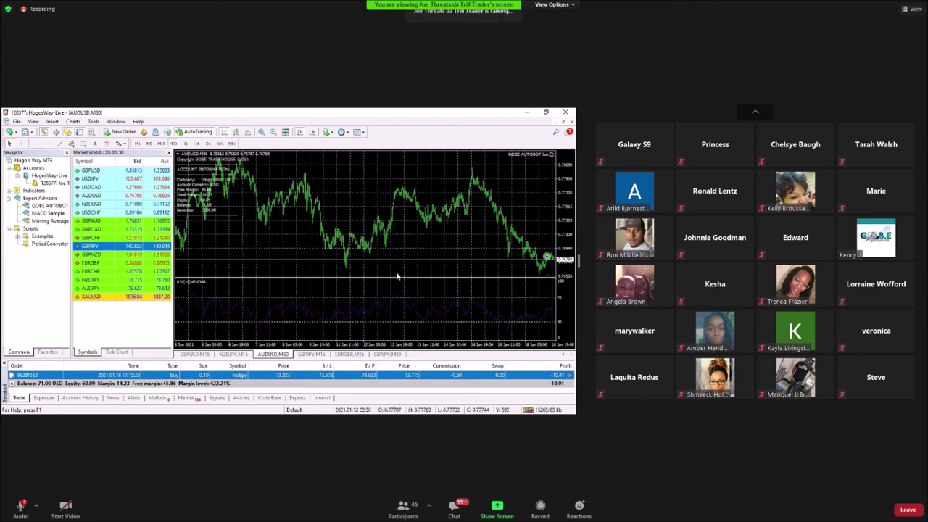
left_click_drag(392, 278, 395, 301)
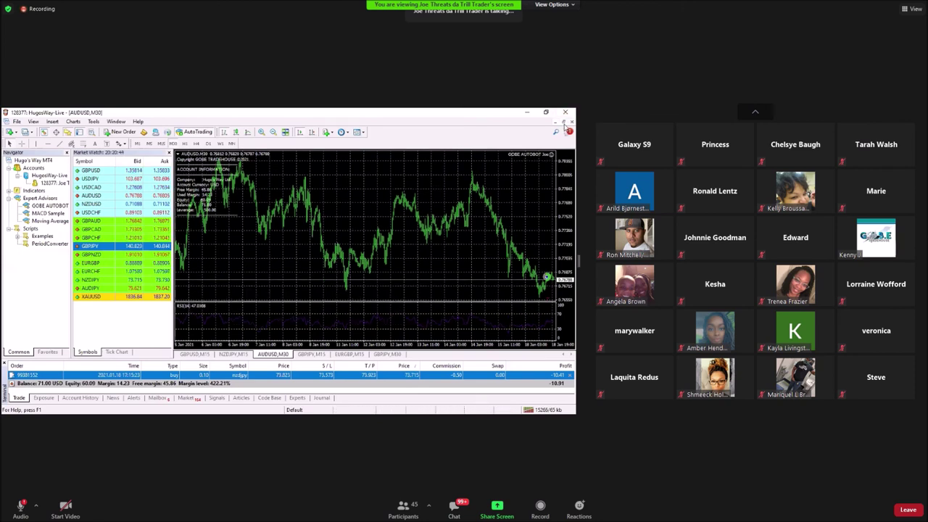
left_click(564, 123)
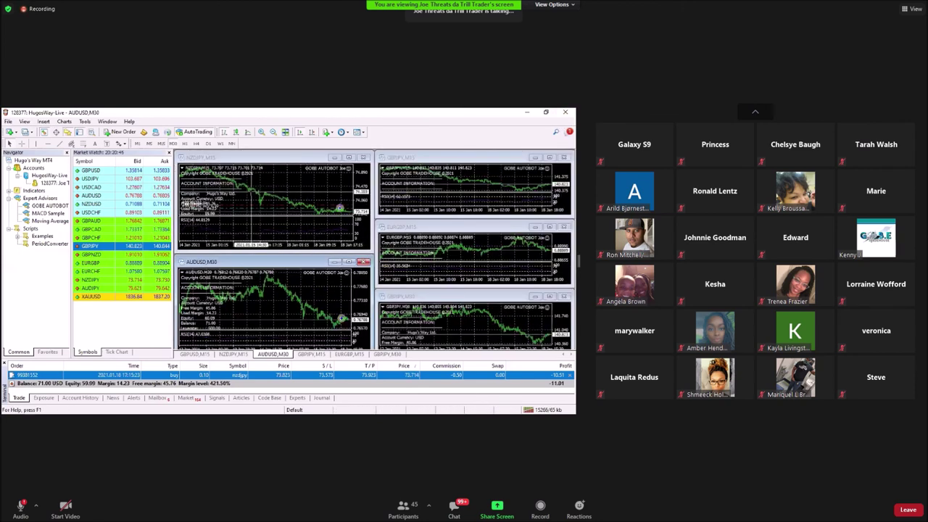
- View the NZDJPY M15 chart maximized and restore it, and open an XAUUSD chart from Market Watch and close it
left_click(348, 157)
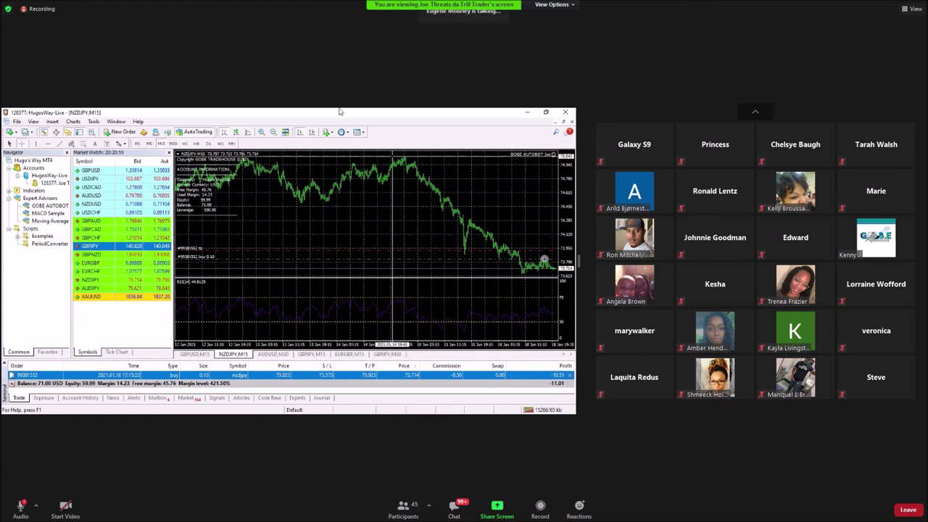
left_click(563, 121)
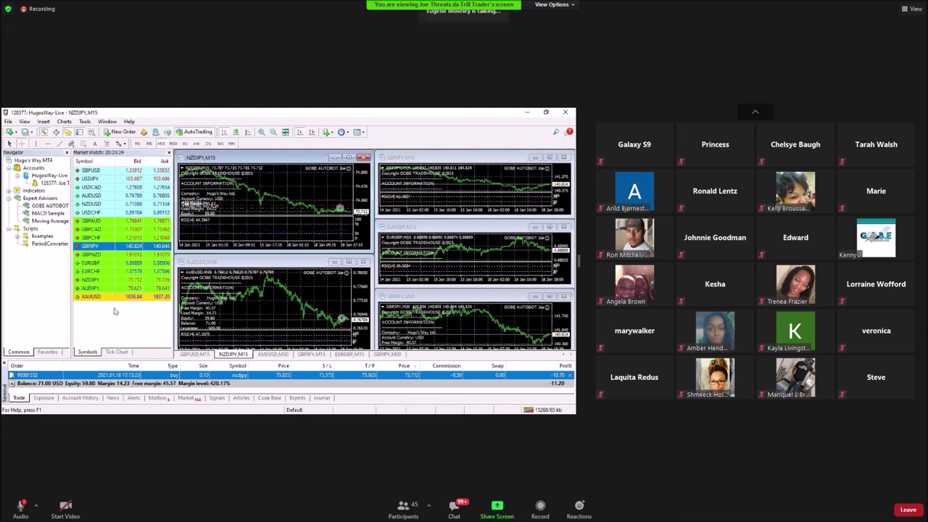
right_click(109, 300)
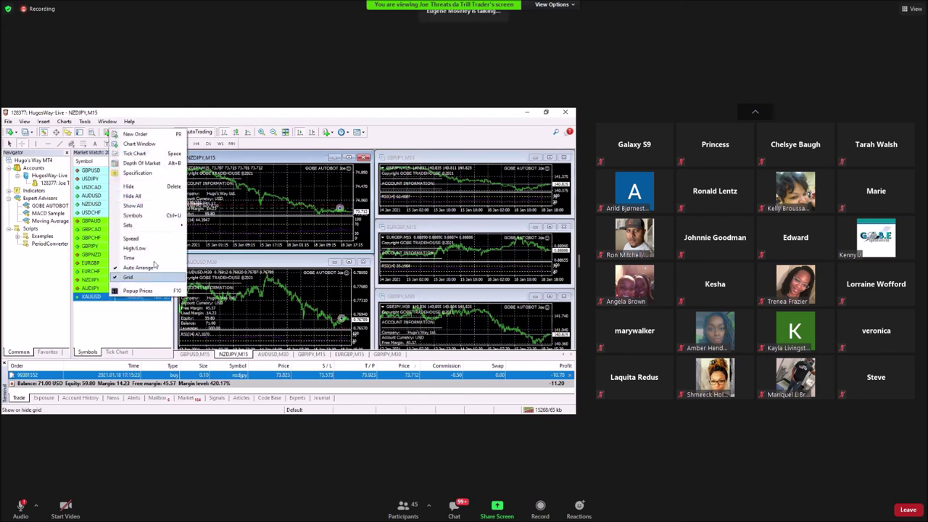
left_click(164, 145)
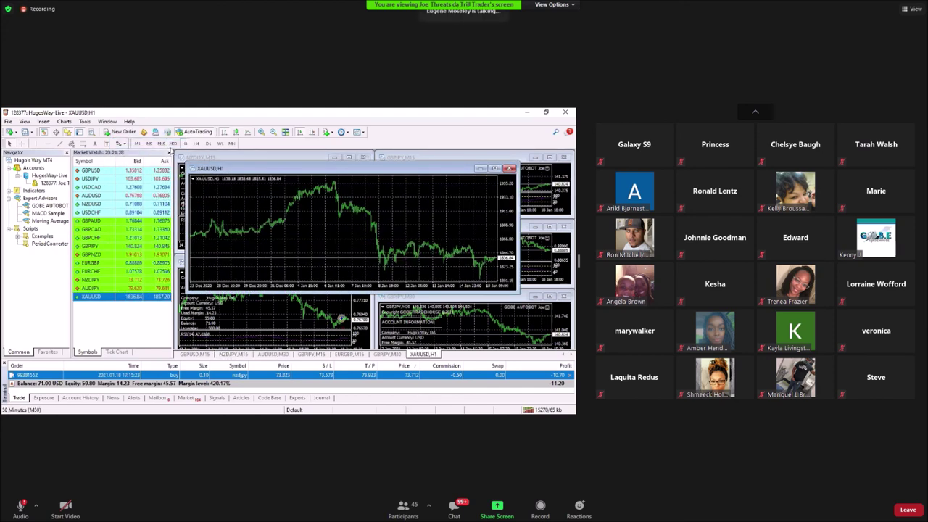
left_click(511, 169)
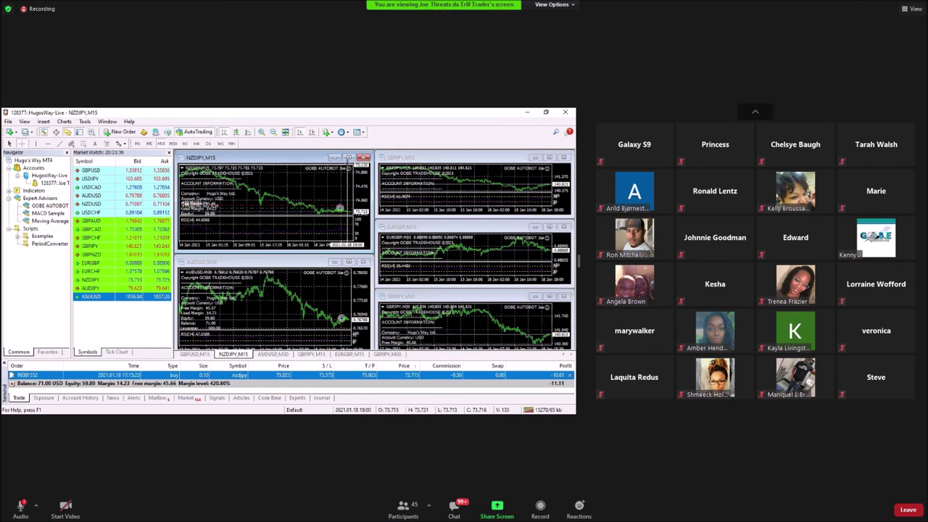
- View the NZDJPY M15 chart maximized, restore it, and shrink the terminal so the tiled charts get more height
left_click(348, 158)
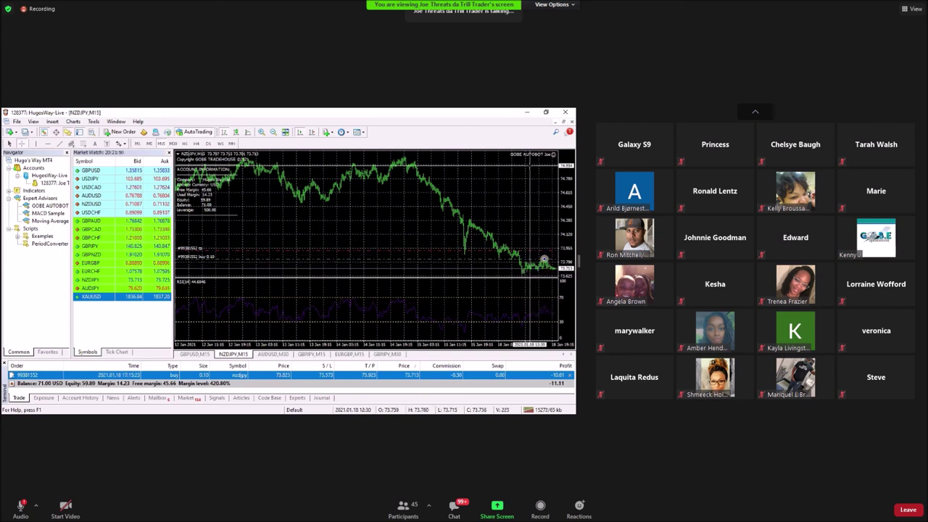
left_click(564, 124)
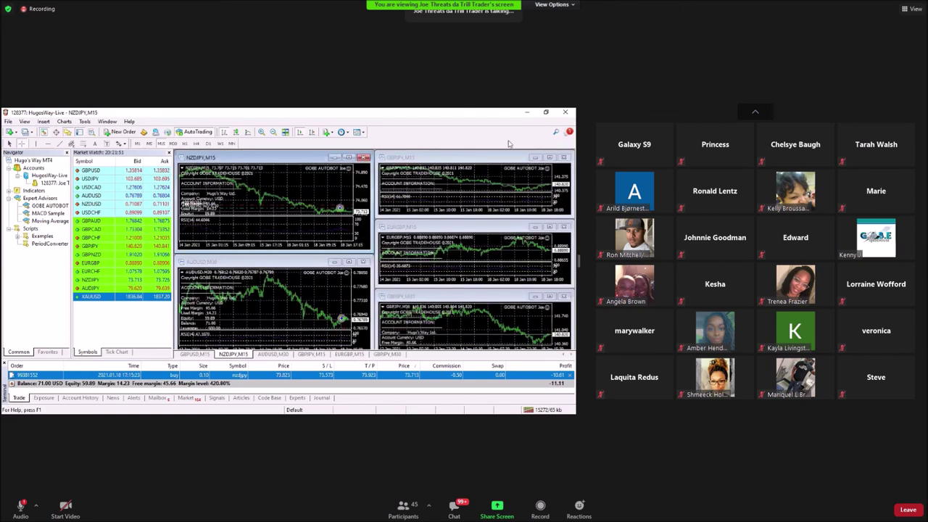
left_click(430, 162)
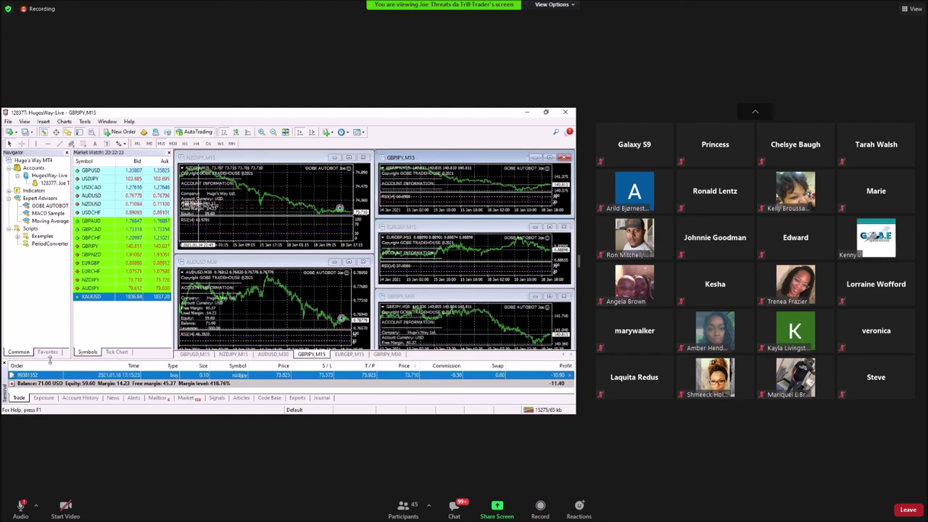
left_click_drag(61, 361, 60, 381)
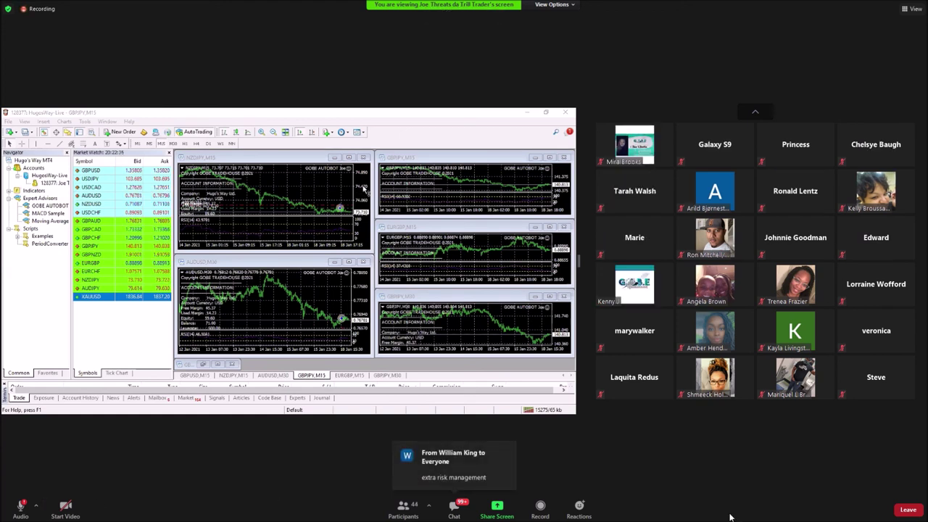
- Send the message "the BOT is only set for currency.." to everyone in the Zoom meeting chat
left_click(456, 508)
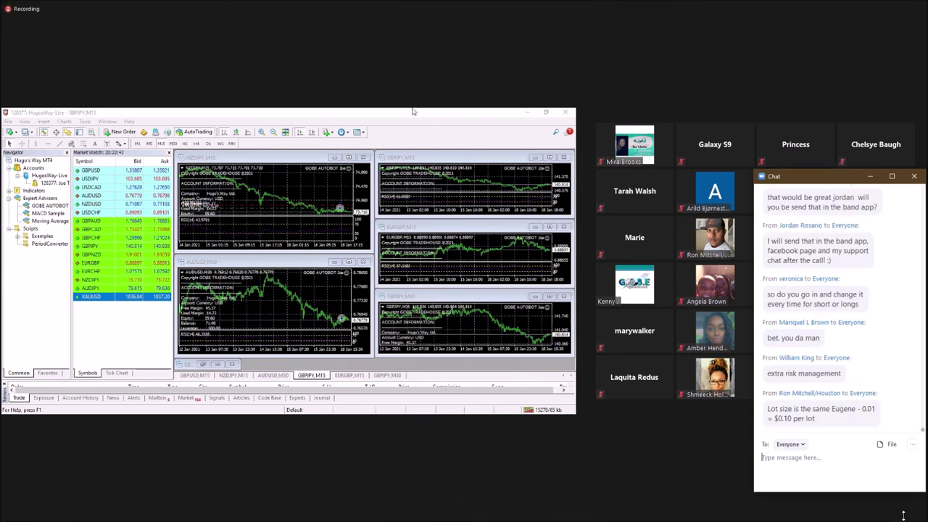
type("the BOT")
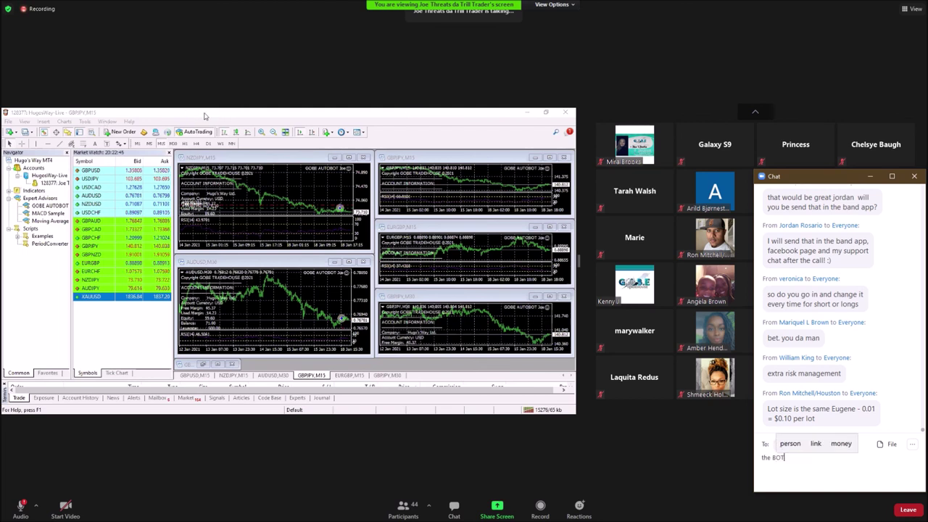
type(" is on")
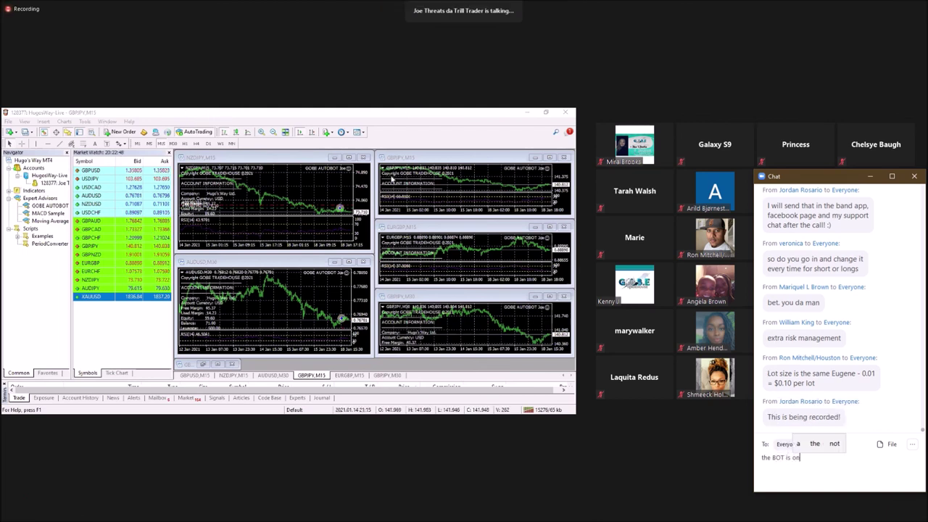
type("ly se")
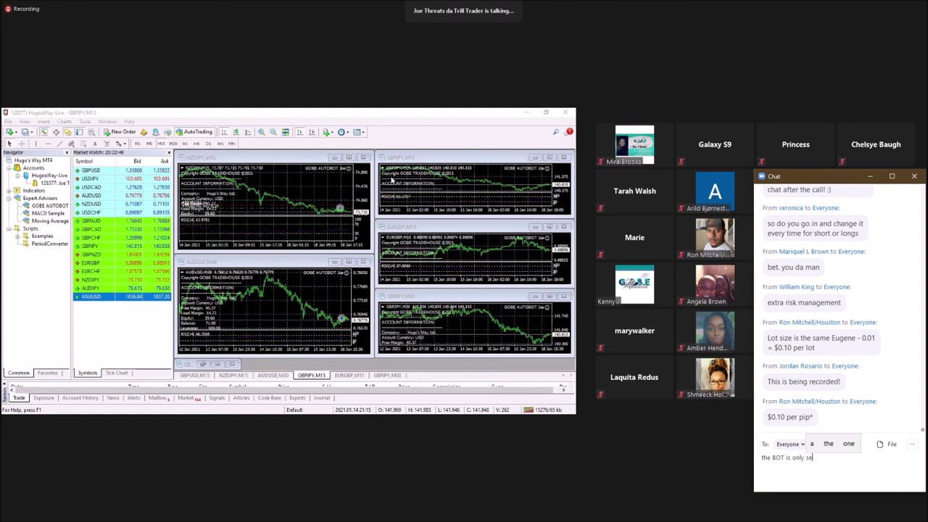
type("t f")
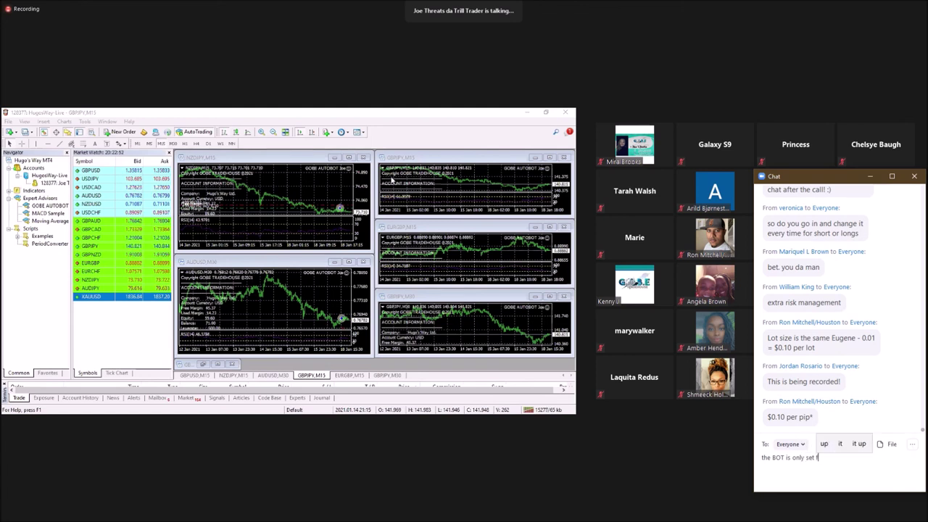
type("or curre")
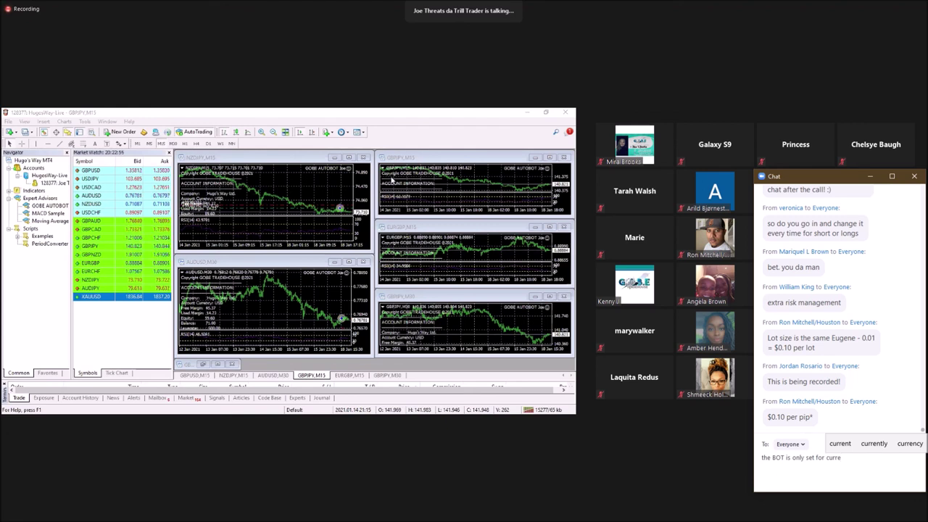
type("ncy..")
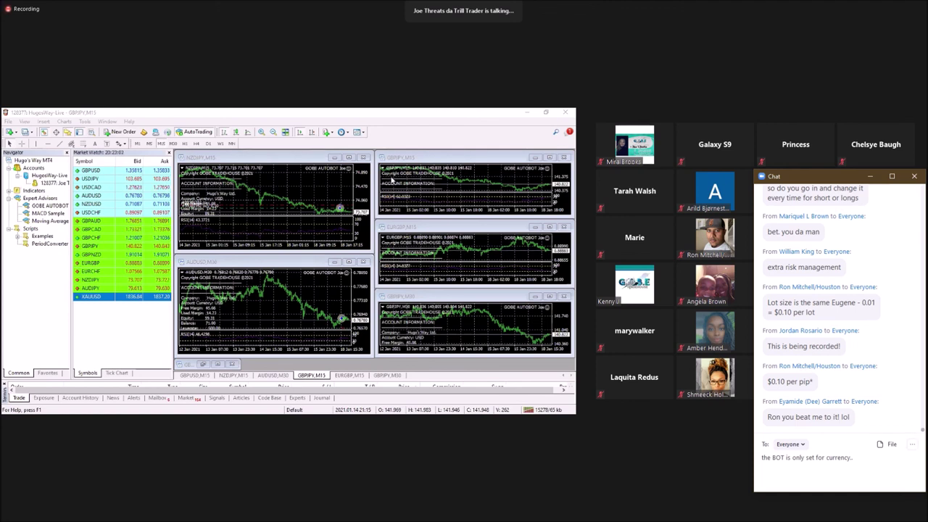
key("Return")
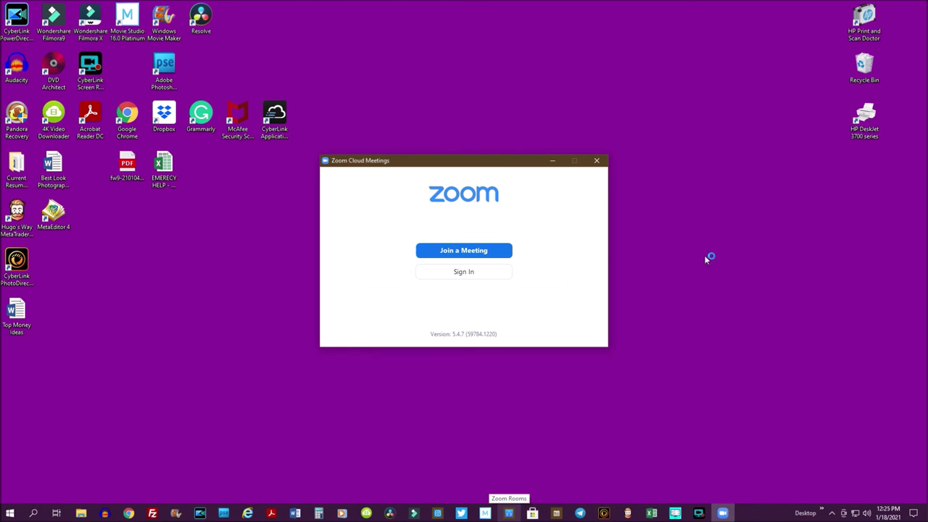
- Close the Zoom Cloud Meetings window
left_click(597, 161)
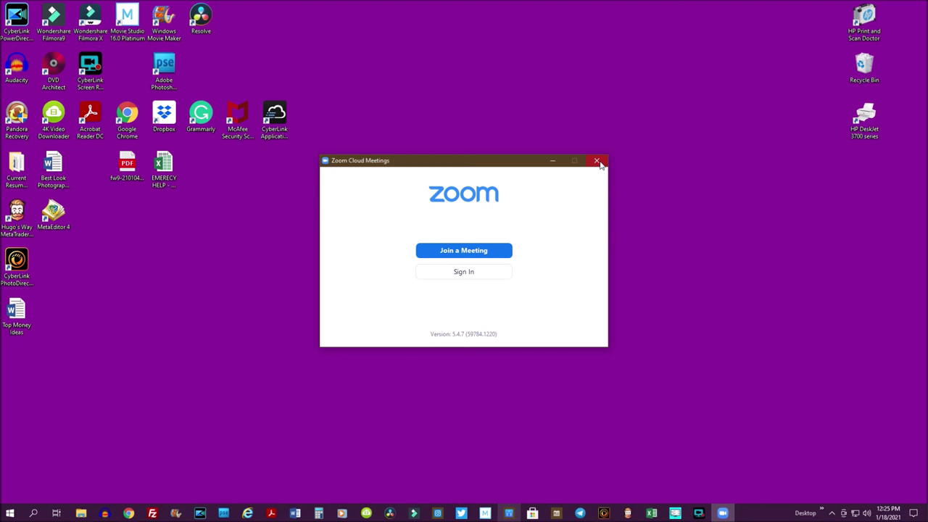